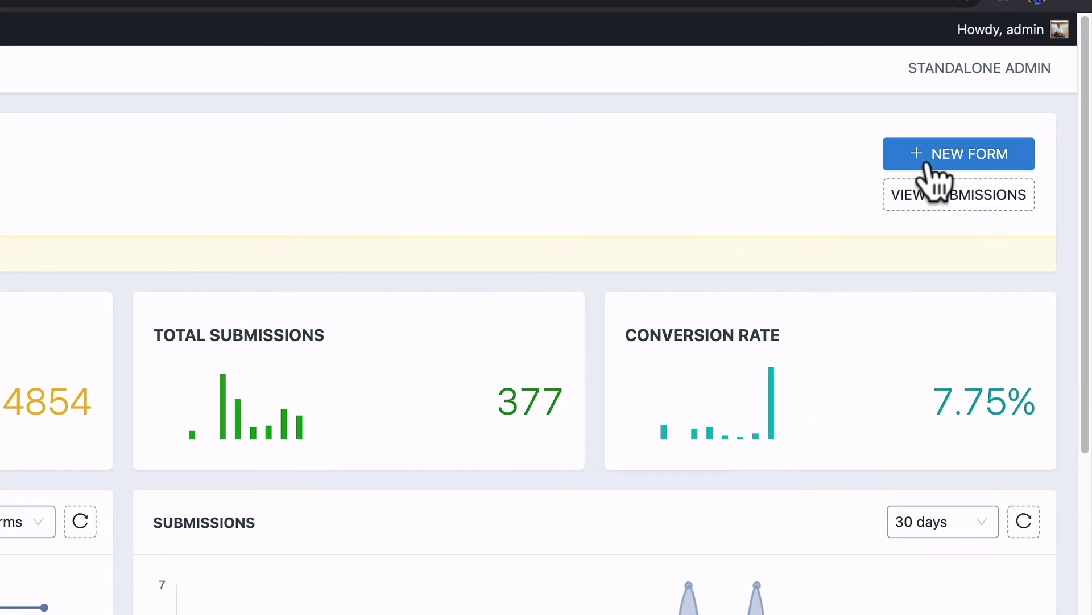
- Open the page for creating a new form
left_click(924, 165)
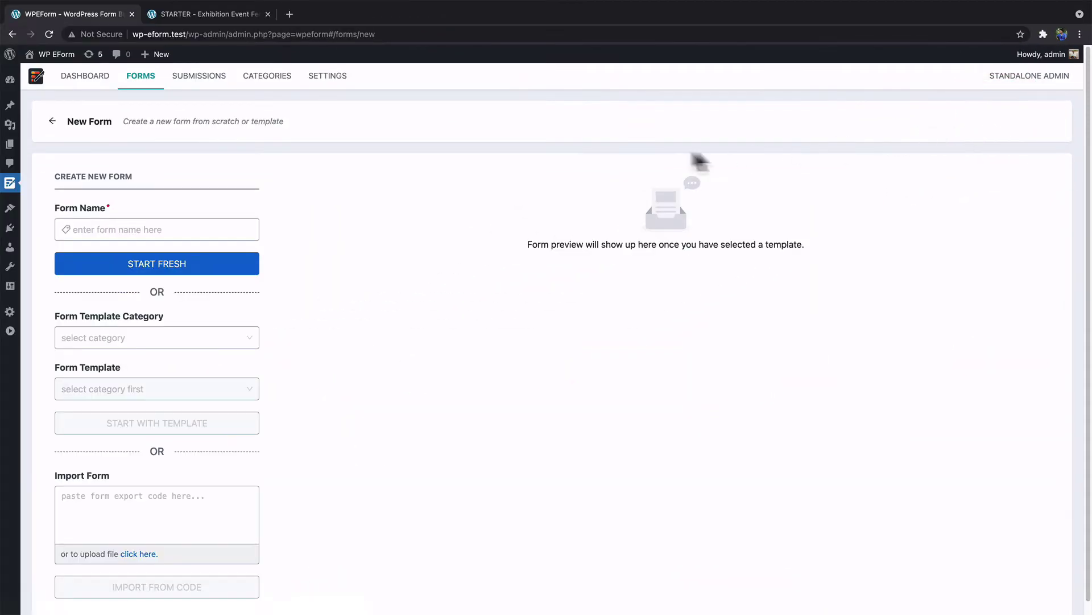
left_click(196, 228)
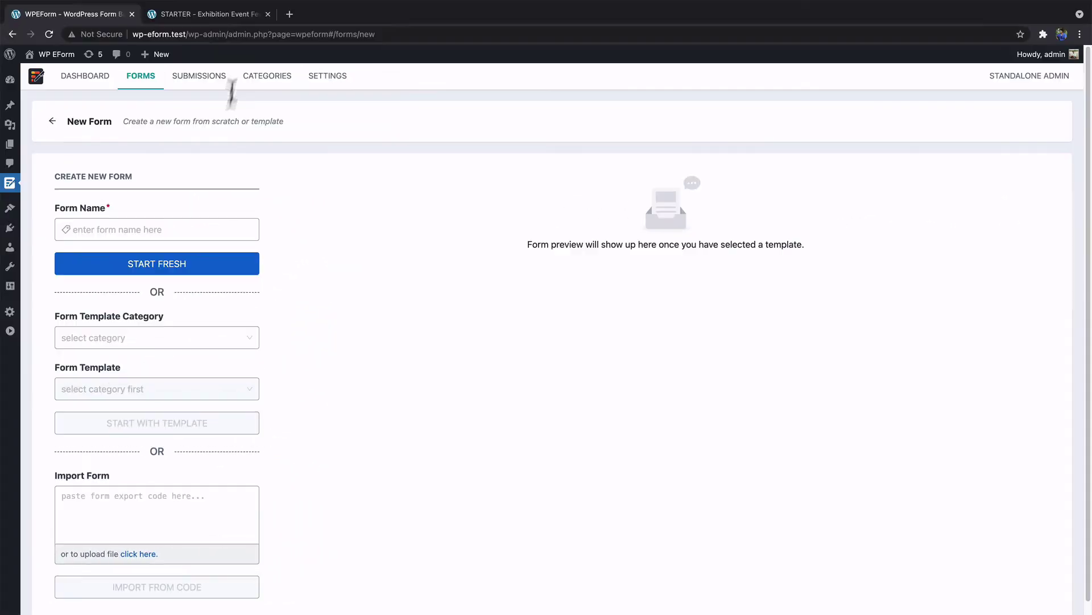
- Try the example event feedback form: answer Yes to making a purchase, tick Item 1 and Item 2, and continue to About You
left_click(217, 18)
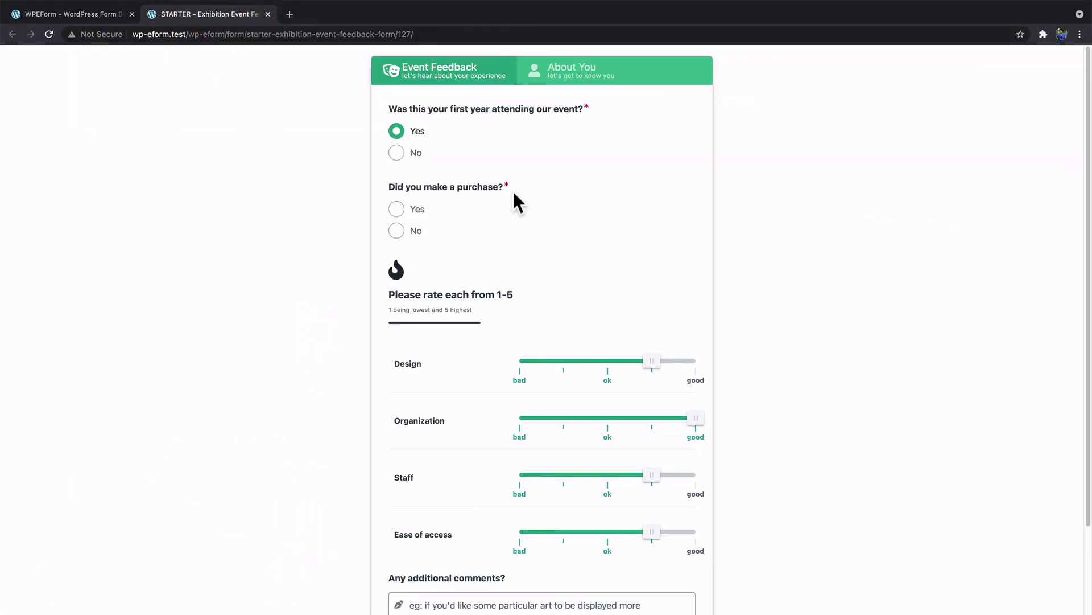
left_click(398, 210)
left_click(422, 283)
left_click(422, 303)
scroll(603, 453, "down", 4)
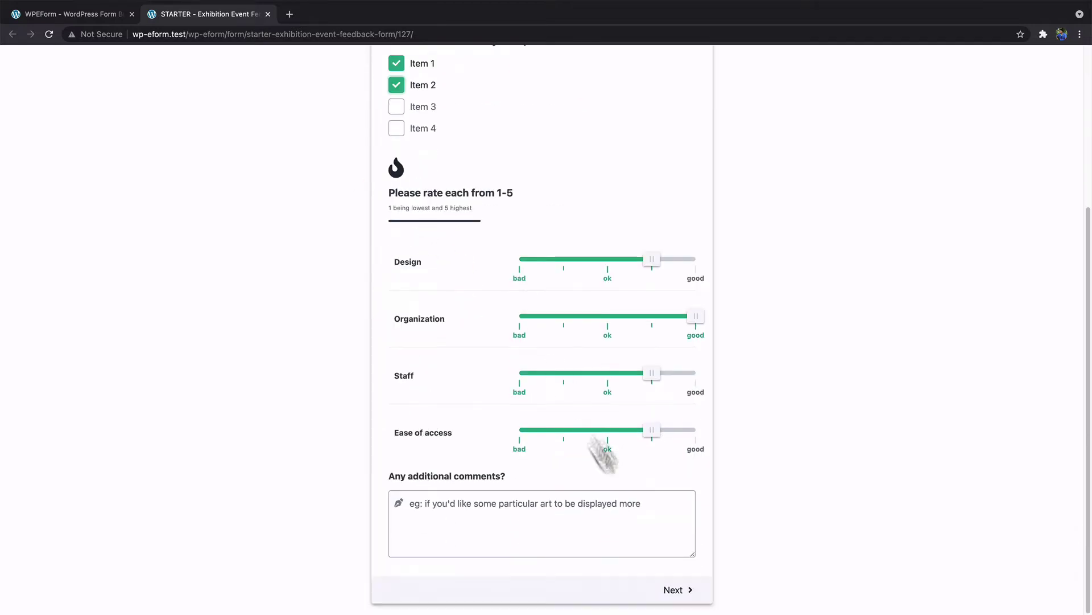
left_click(683, 591)
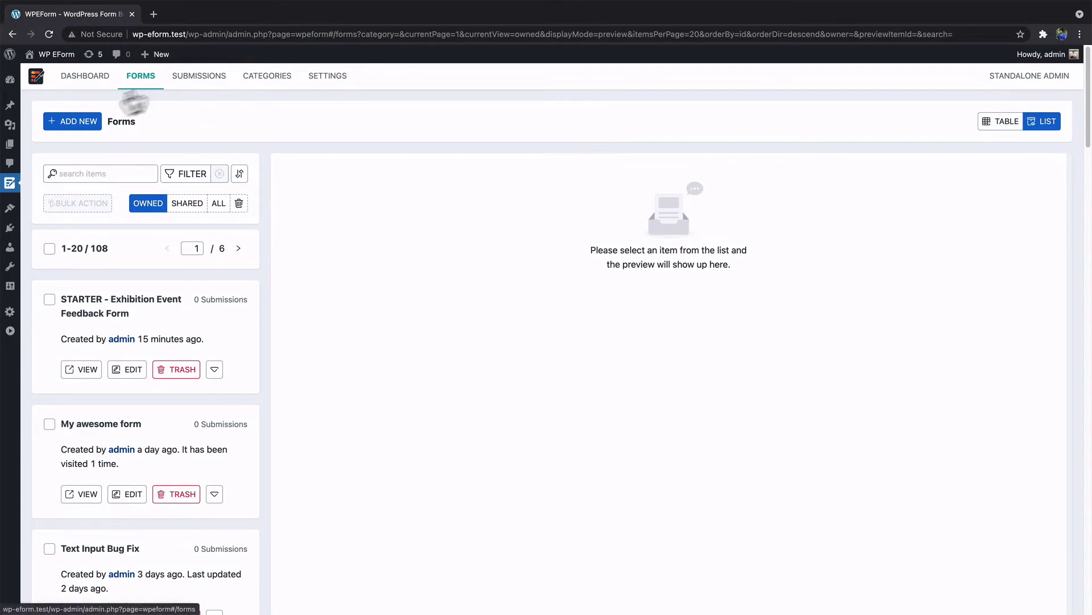
- Create a new form from scratch named "Survey Form"
left_click(89, 121)
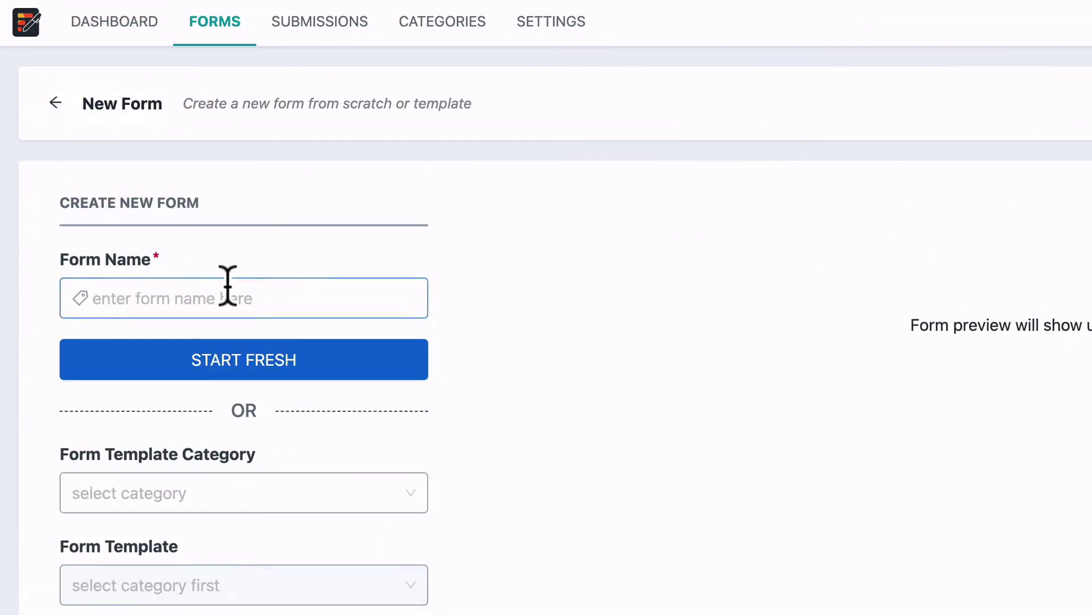
left_click(228, 285)
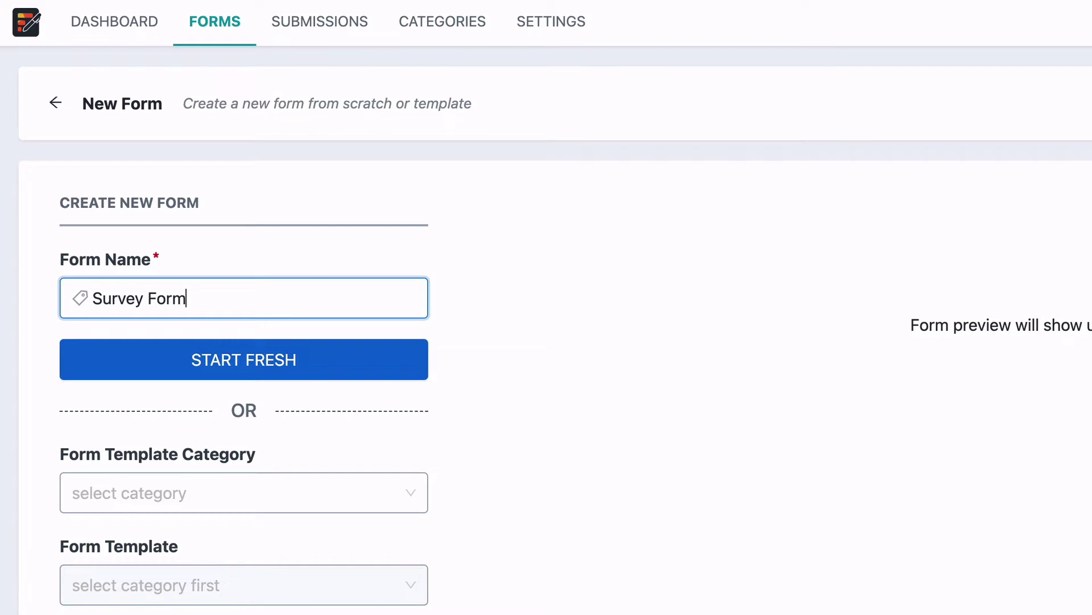
left_click(349, 362)
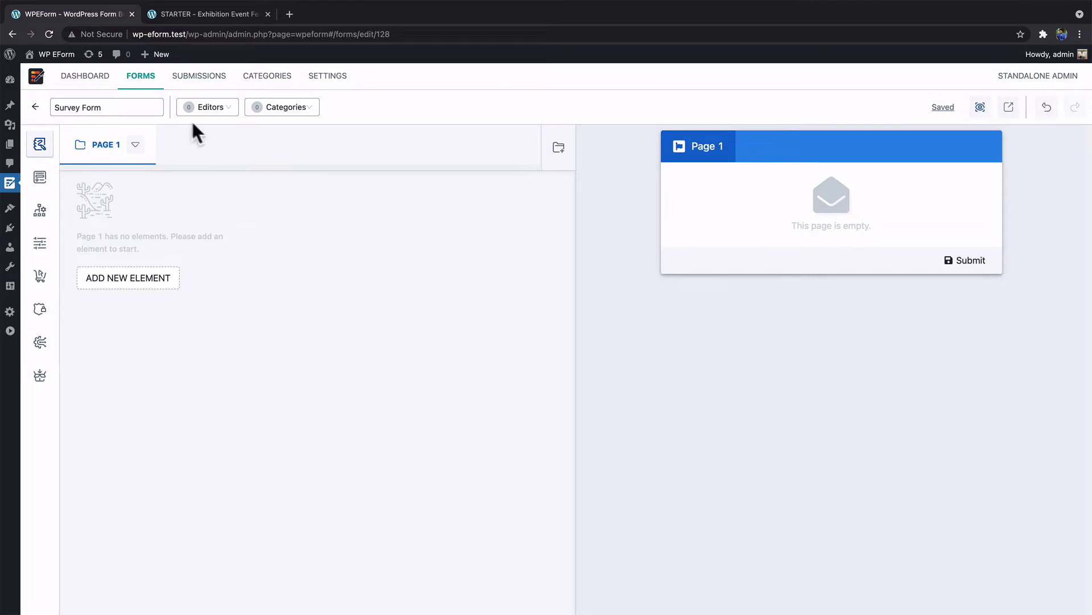
- Set Page 1's title to "Event Feedback" and its subtitle to "let's hear about your experience"
left_click(104, 144)
triple_click(137, 199)
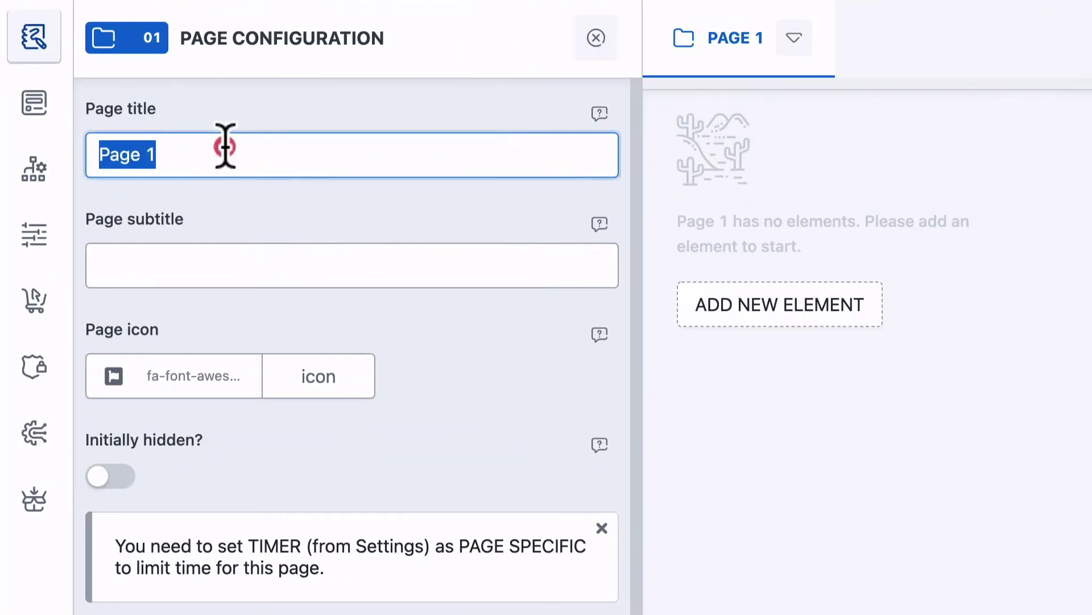
type("Event Feed")
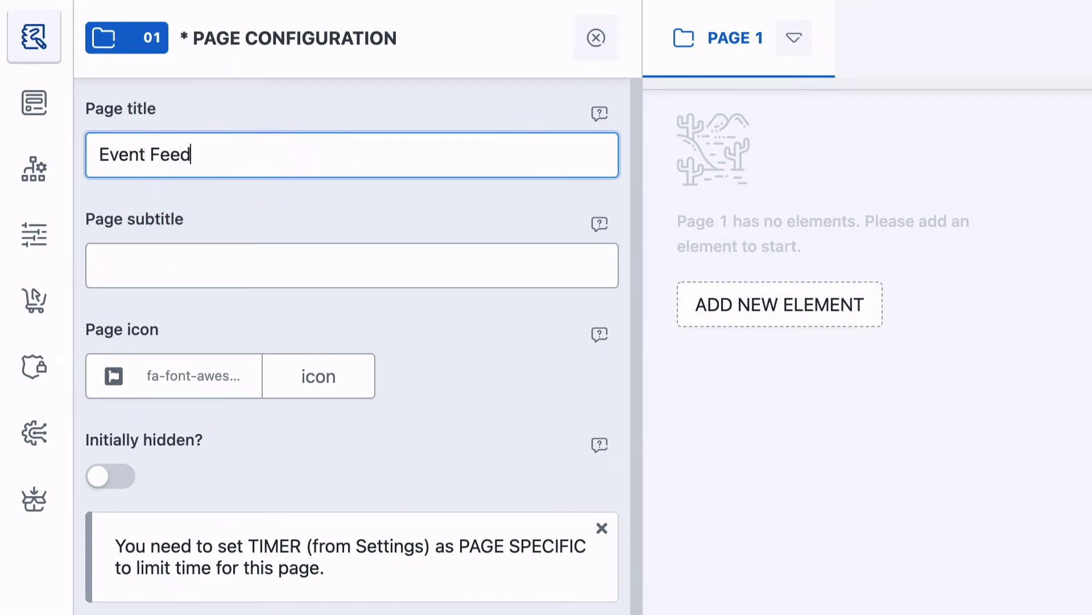
type("back")
left_click(302, 288)
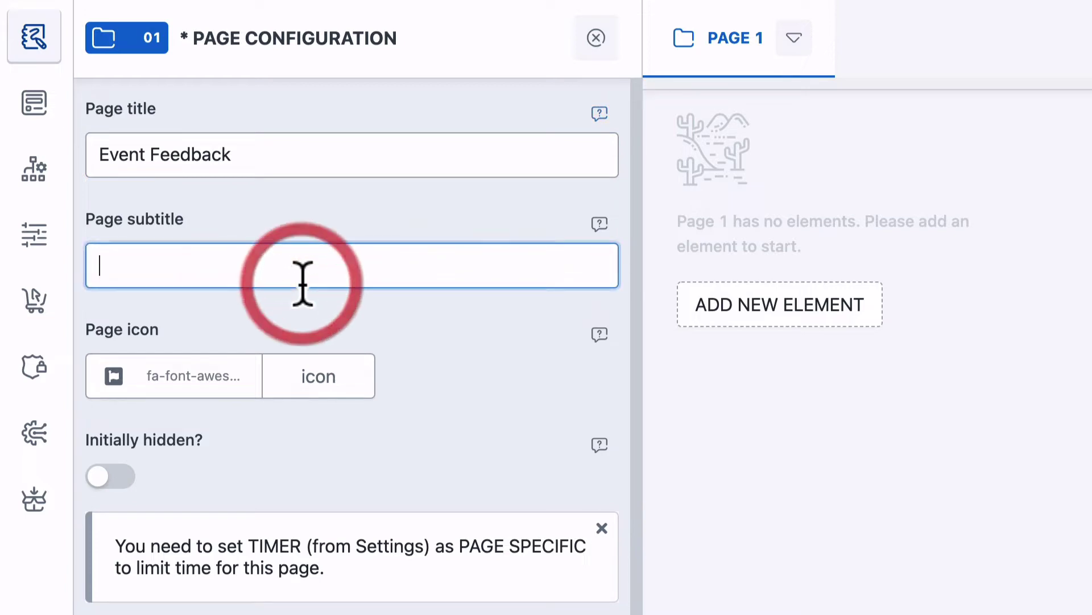
type("let's hear about your experience")
- Search the page icons for "mask", choose the theater masks icon, and save the page configuration
left_click(173, 376)
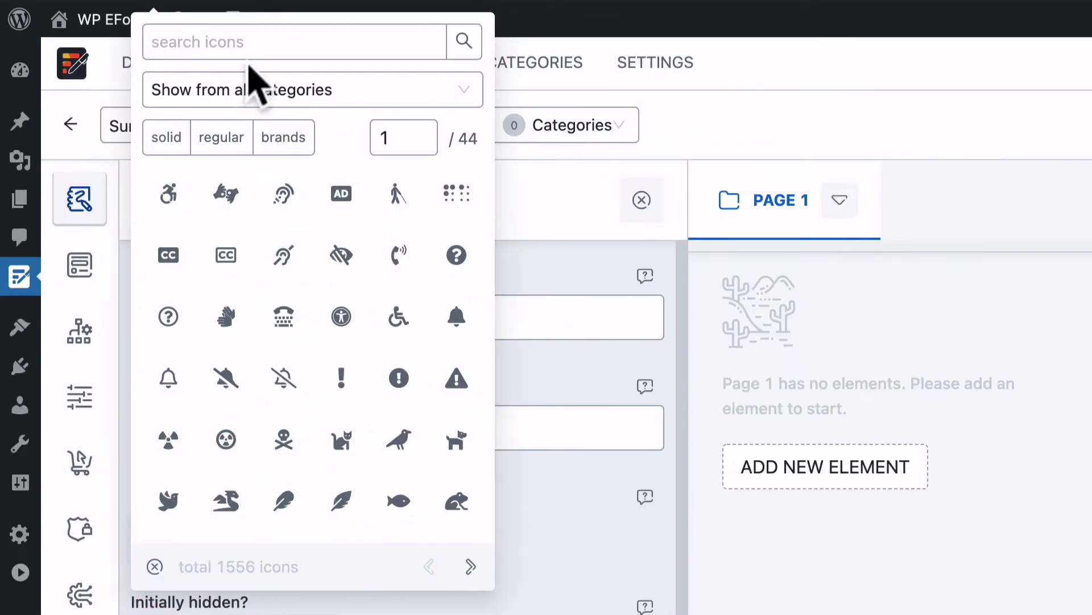
left_click(258, 42)
type("mask")
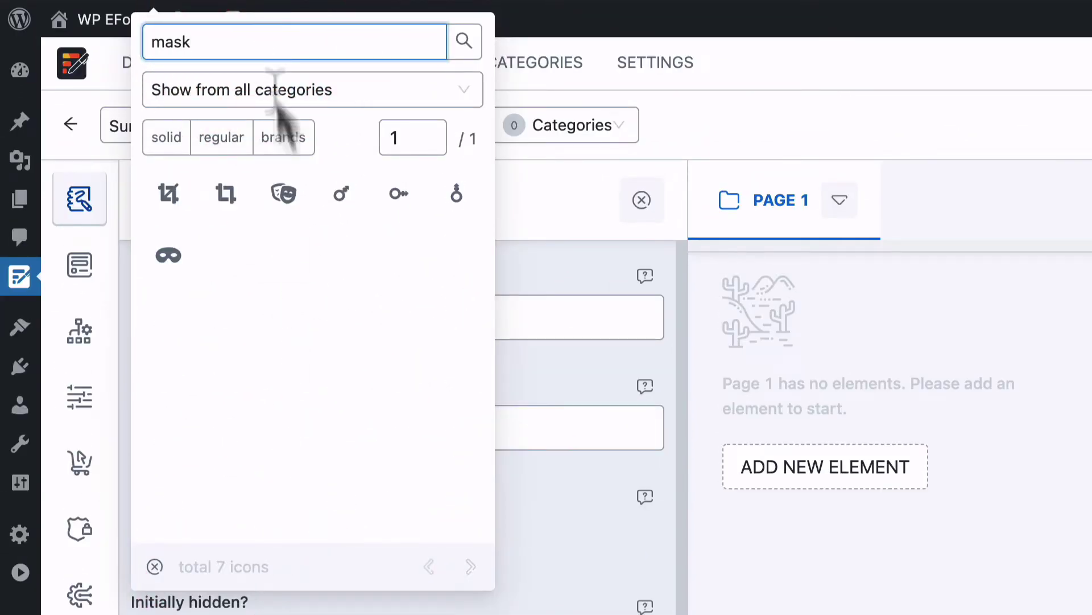
left_click(290, 180)
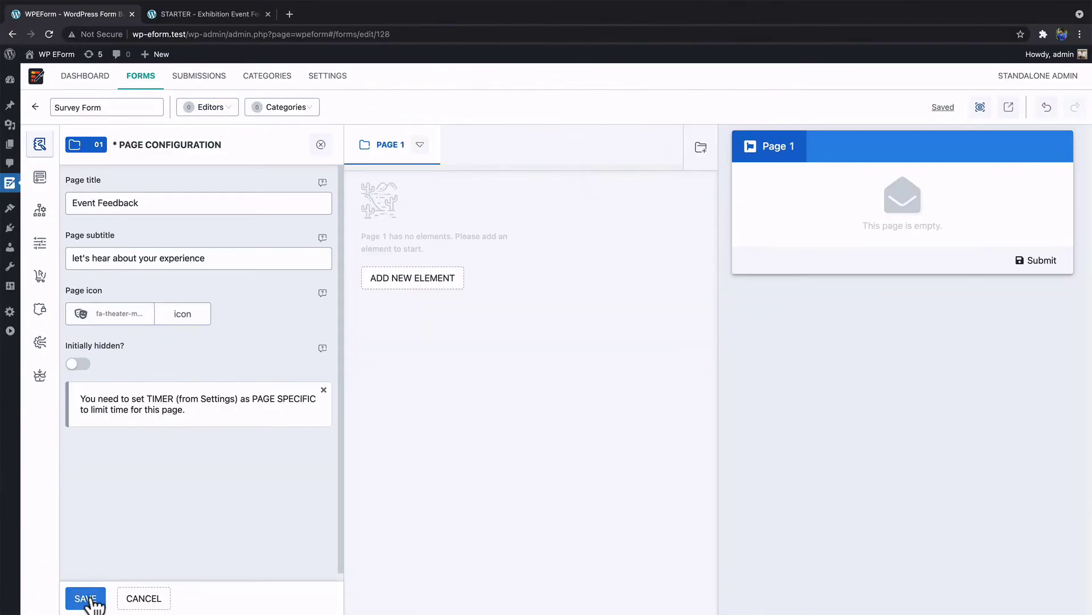
left_click(85, 598)
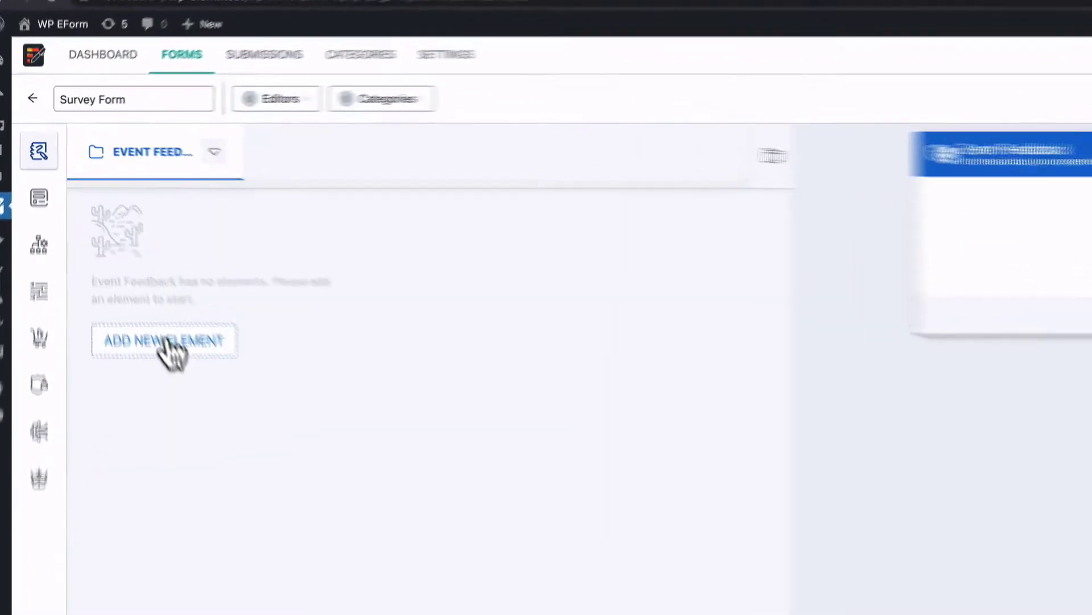
- Add a Single Option element to the Event Feedback page, titled "Was this your first year attending our event?"
left_click(130, 275)
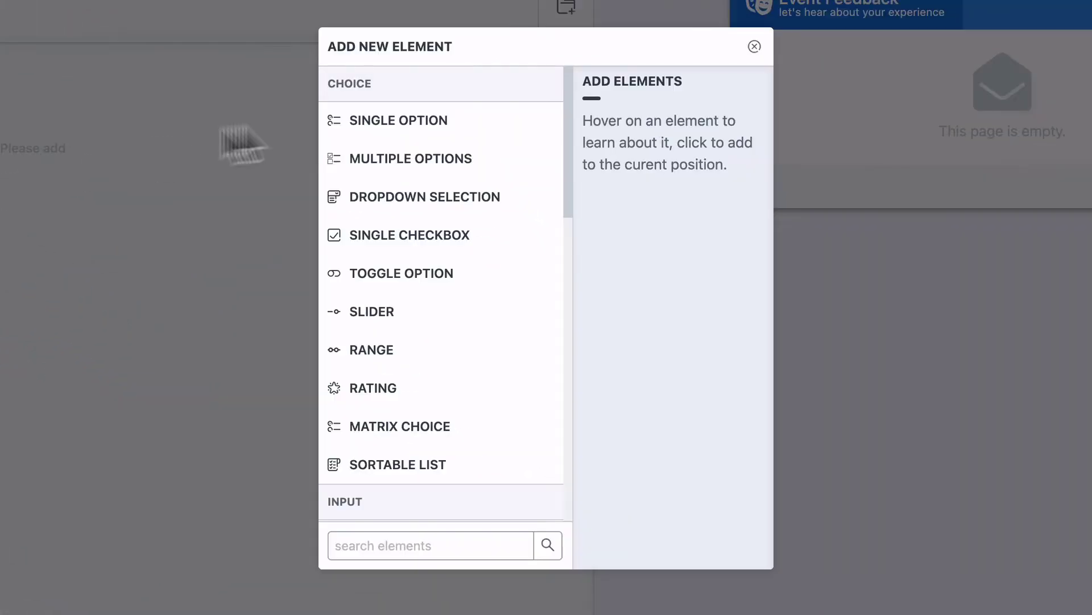
left_click(387, 128)
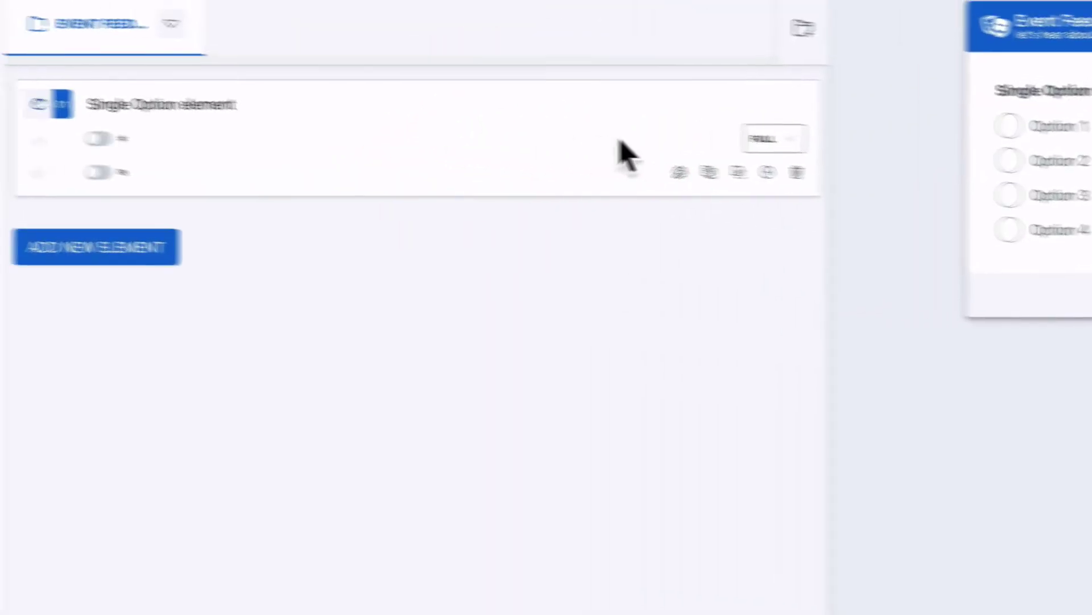
left_click(109, 85)
triple_click(401, 117)
type("Was this your first year attending our event?")
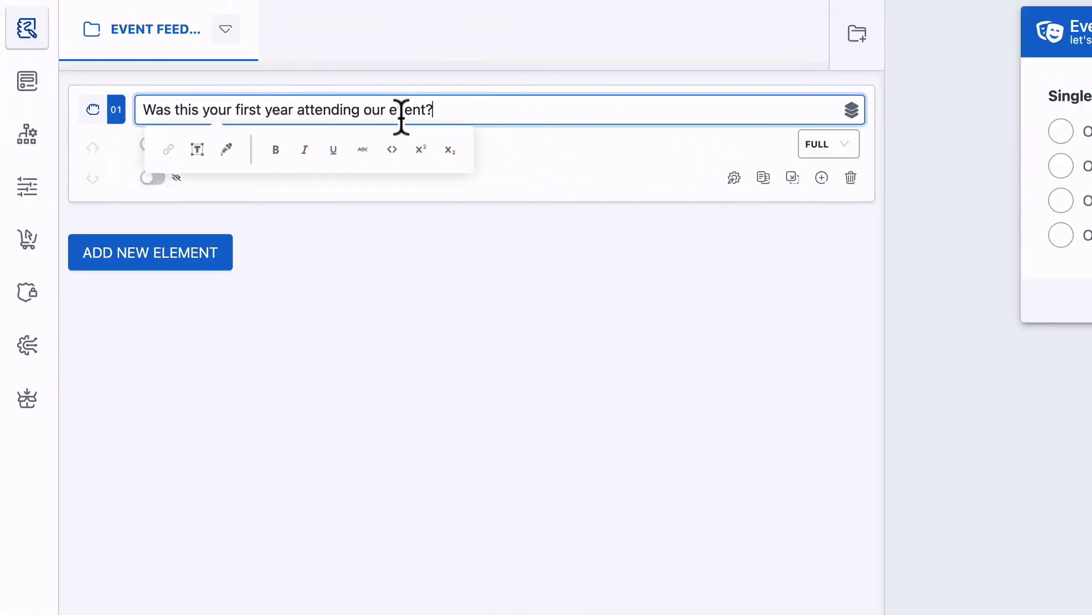
- Label the first-year question's first two options "Yes" and "No"
left_click(734, 177)
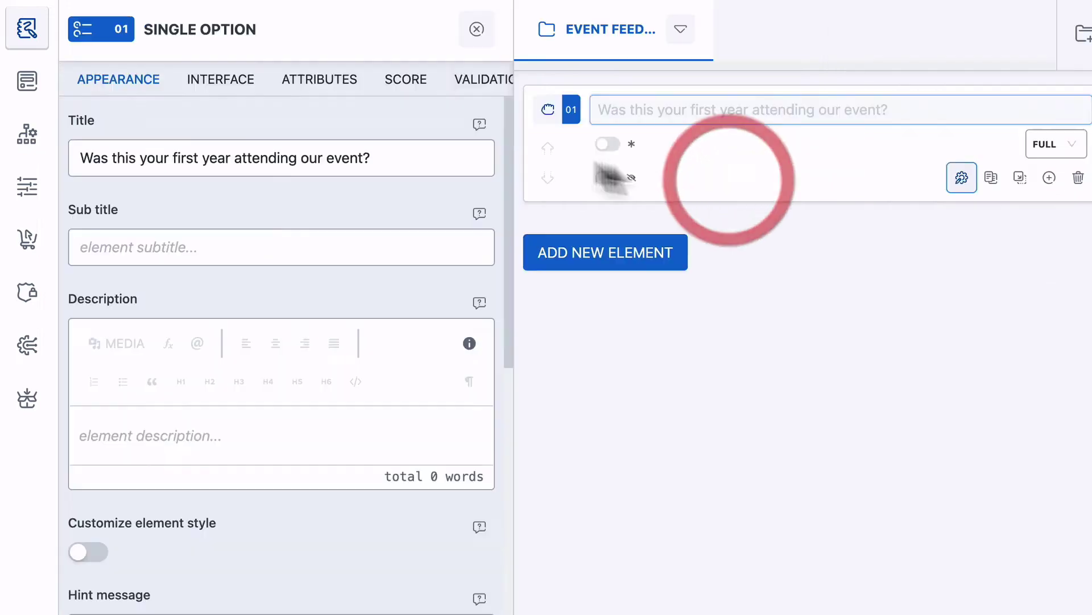
left_click(242, 80)
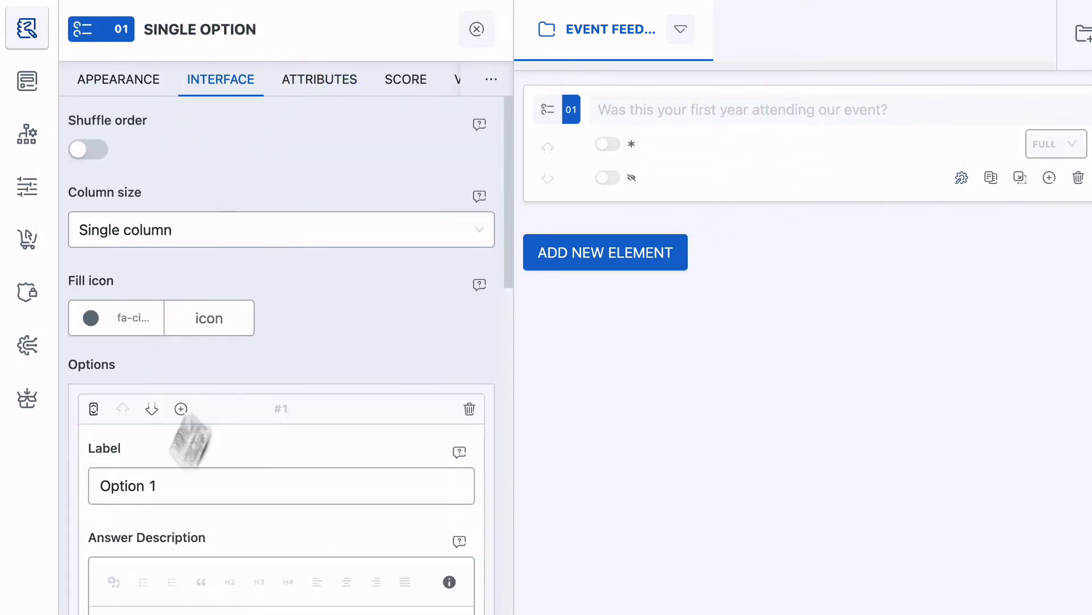
triple_click(194, 485)
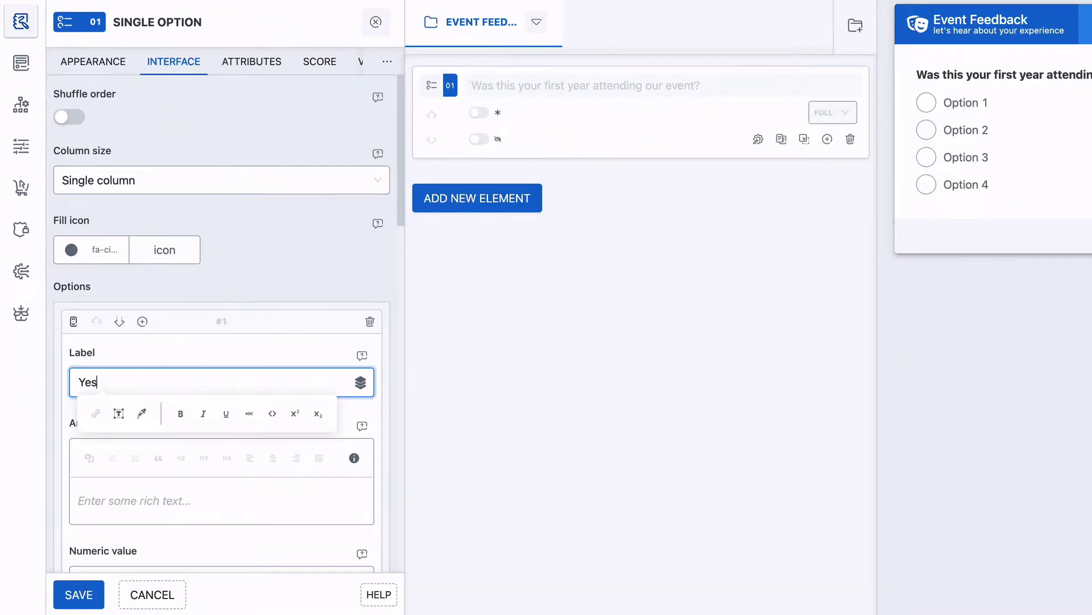
scroll(224, 204, "down", 7)
left_click(187, 310)
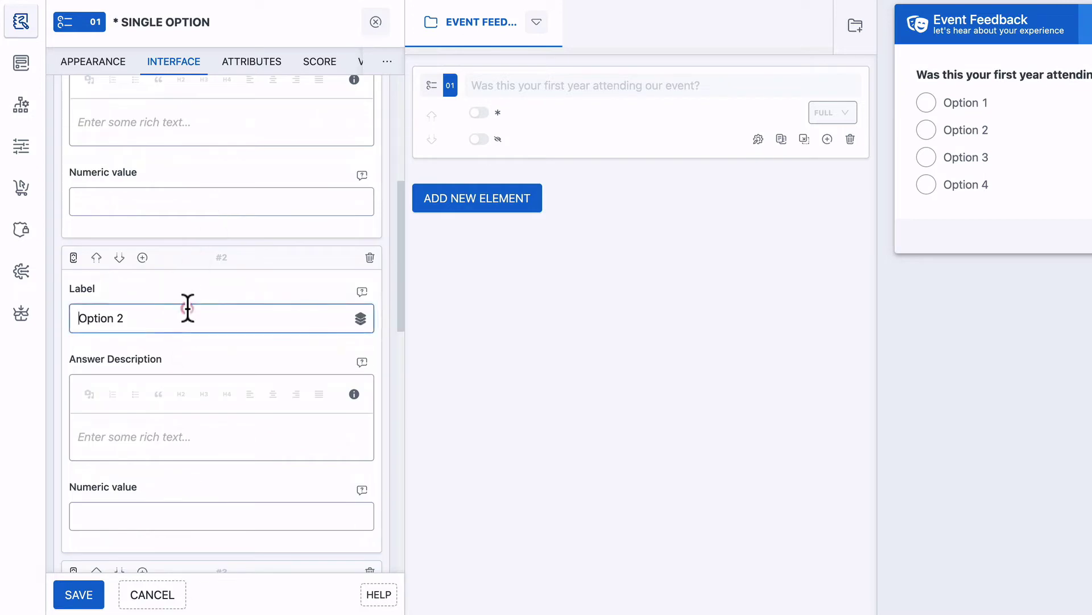
triple_click(188, 307)
type("No")
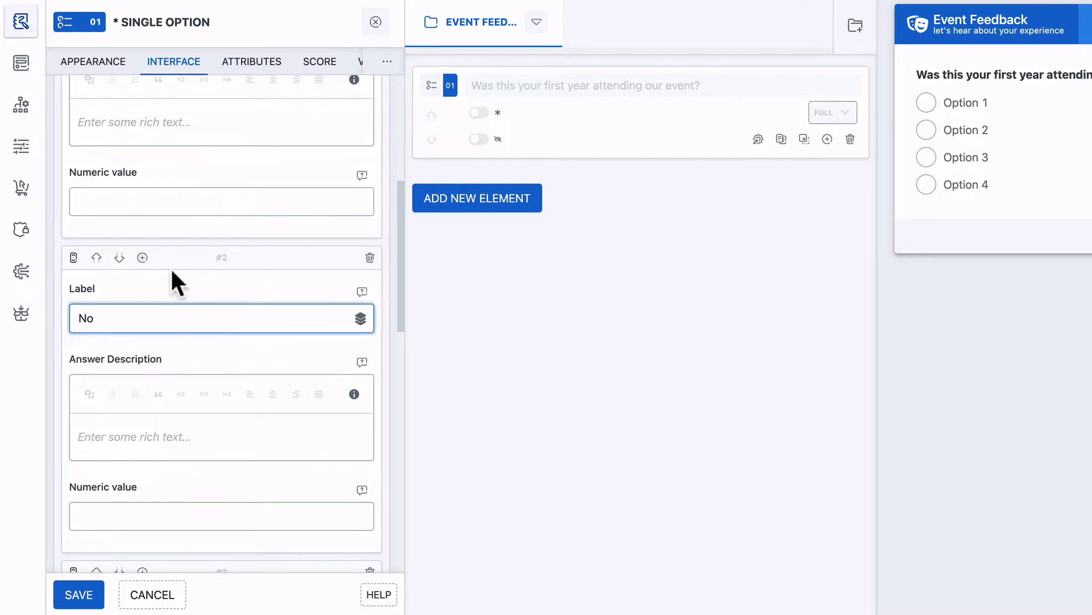
- Delete Option 3 and Option 4 from the first-year question and save the element
scroll(171, 264, "down", 7)
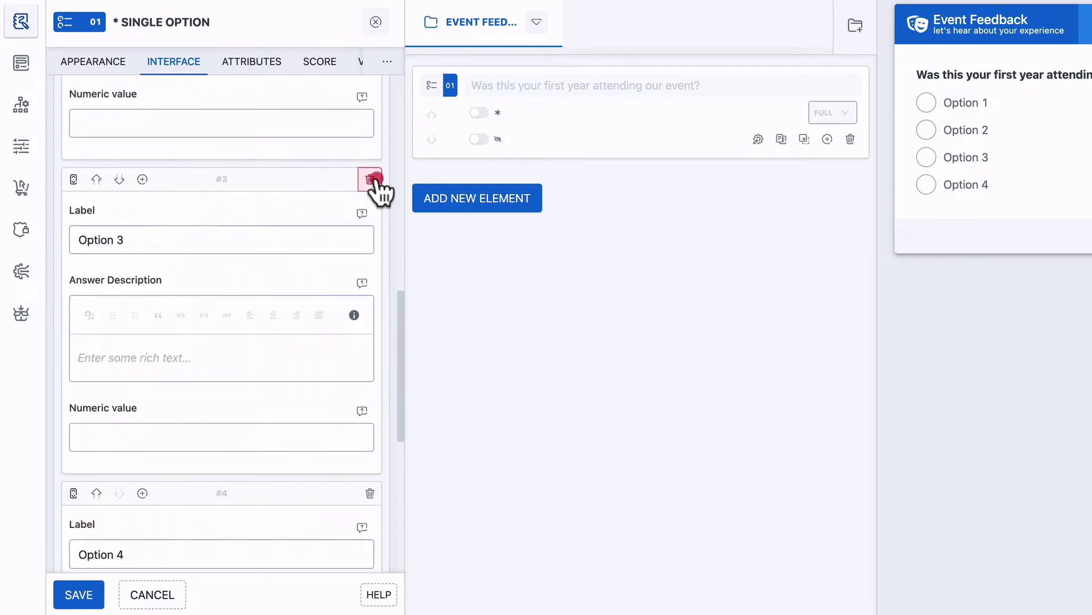
left_click(373, 180)
left_click(462, 135)
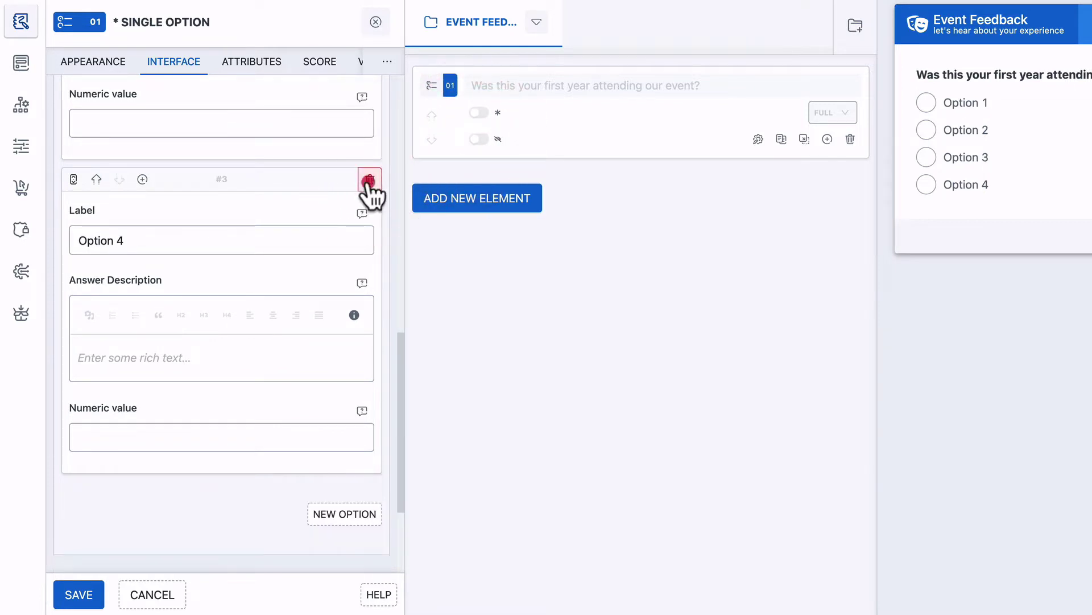
left_click(371, 180)
left_click(460, 134)
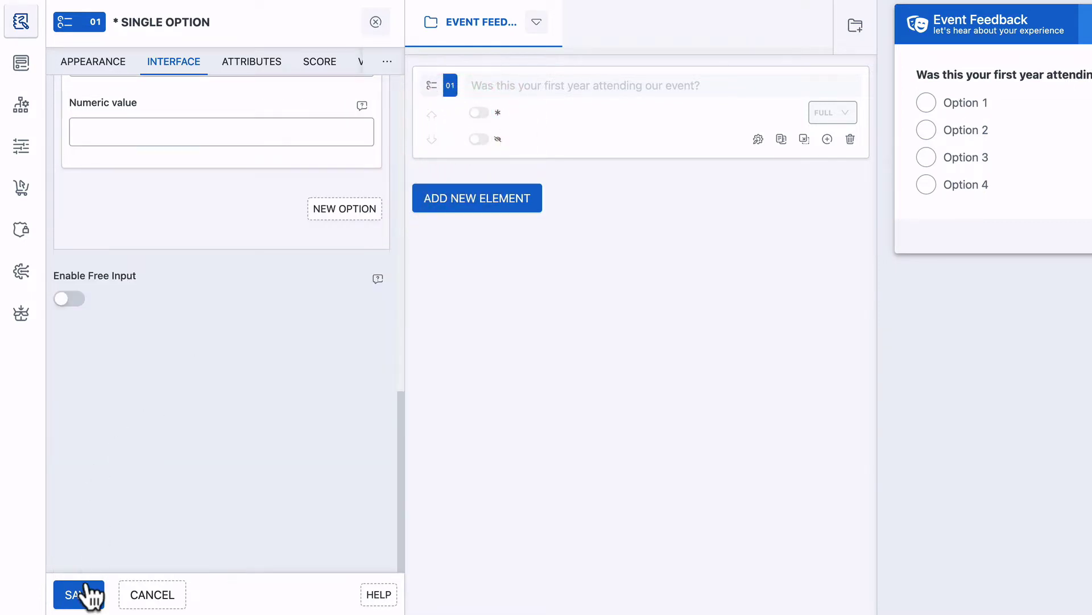
left_click(85, 592)
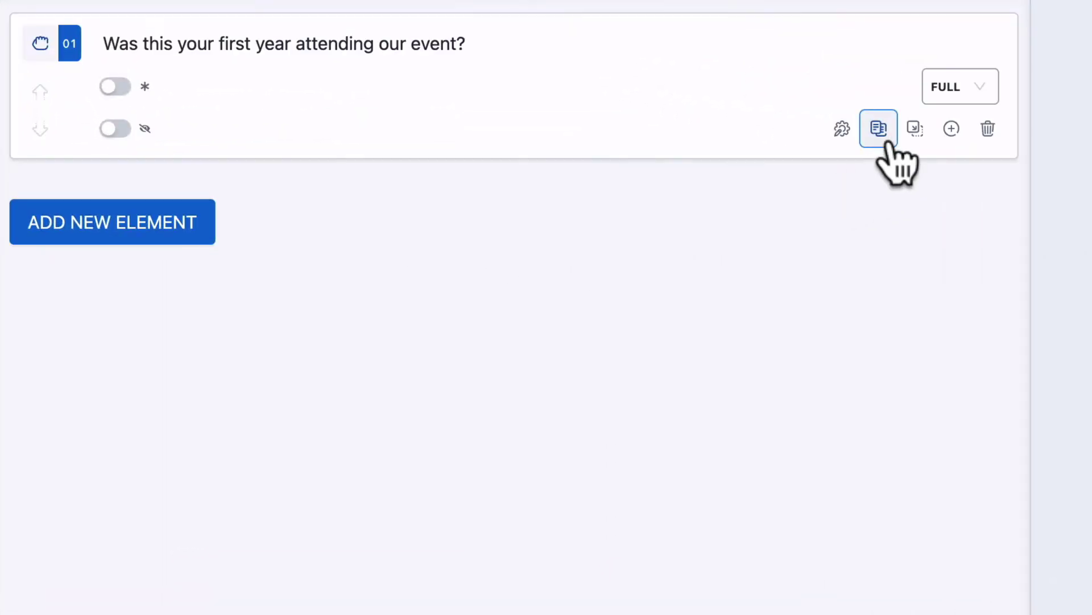
- Duplicate the first-year question and retitle the copy "Did you make a purchase?"
left_click(883, 142)
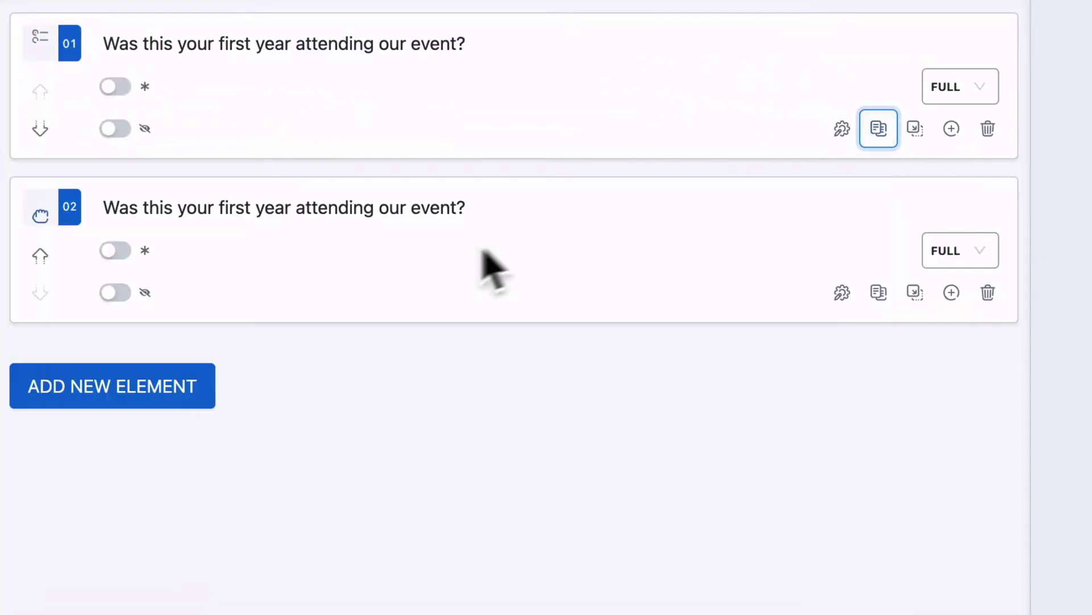
left_click(544, 212)
key("ctrl+a")
type("Did you make a purchase?")
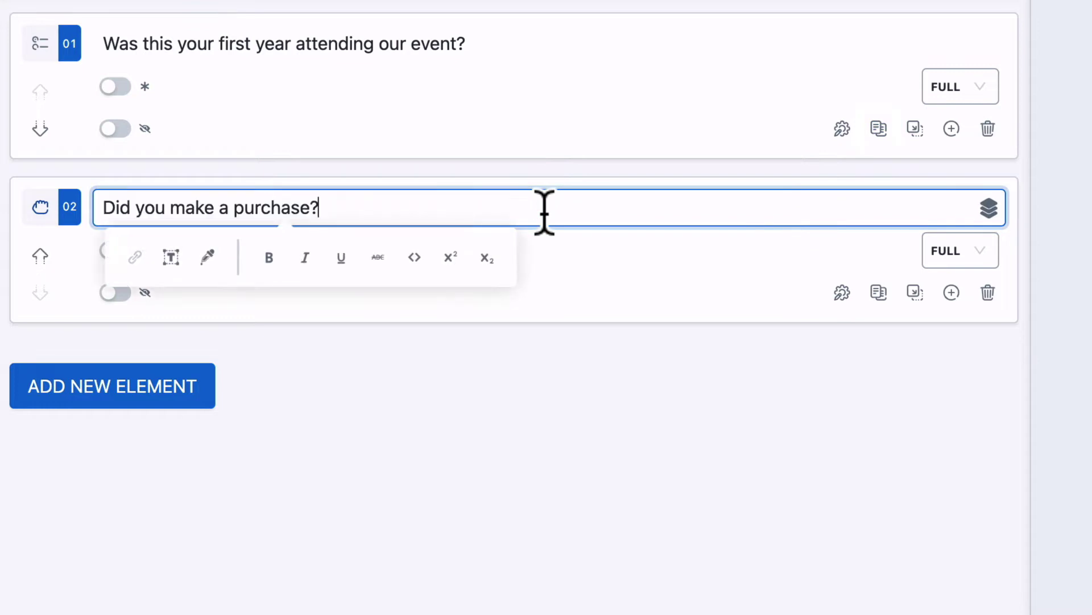
left_click(558, 406)
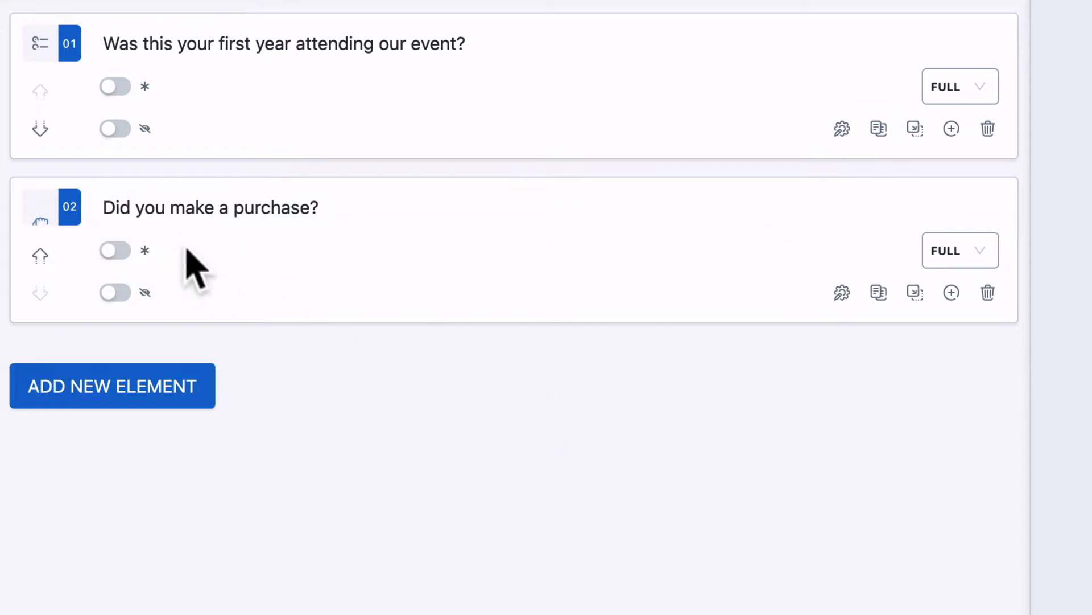
- Make both the purchase question and the first-year question required
left_click(120, 253)
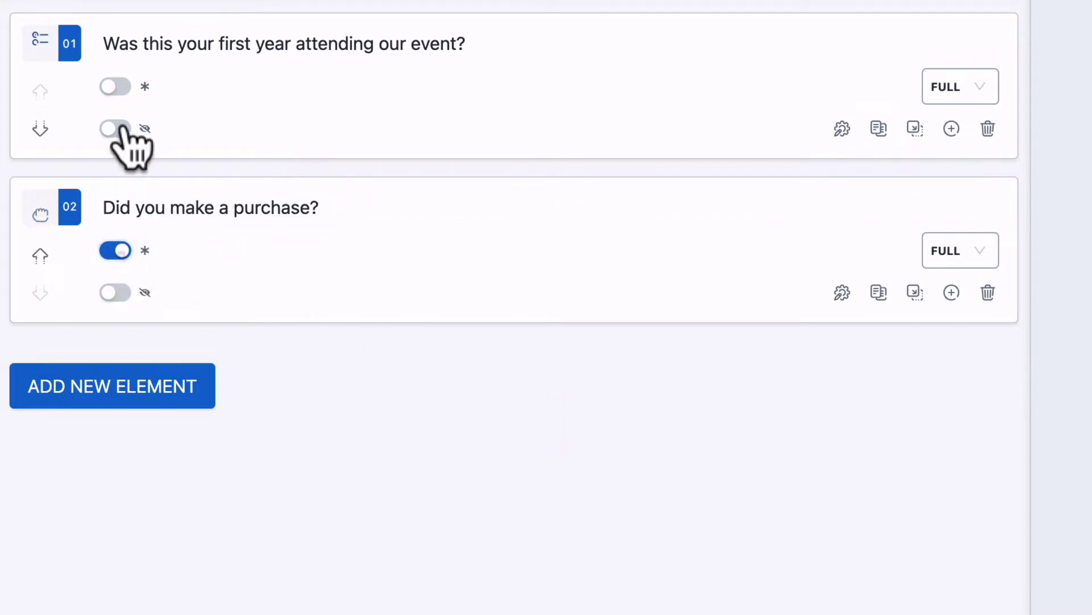
left_click(116, 87)
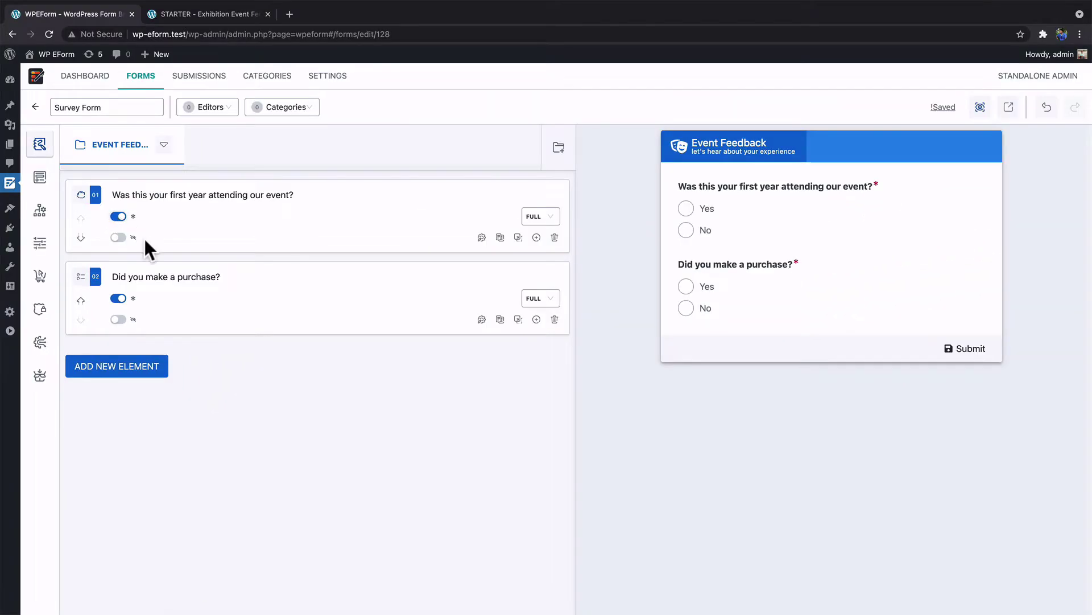
- Add a Multiple Options element titled "Please select the items you've purchased"
left_click(149, 366)
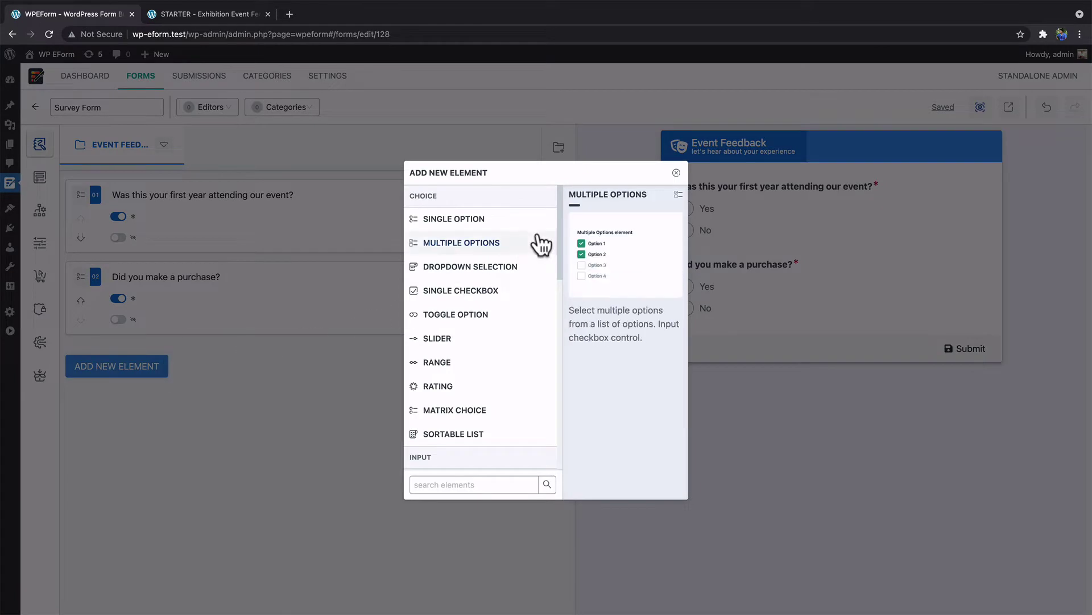
left_click(521, 248)
left_click(227, 359)
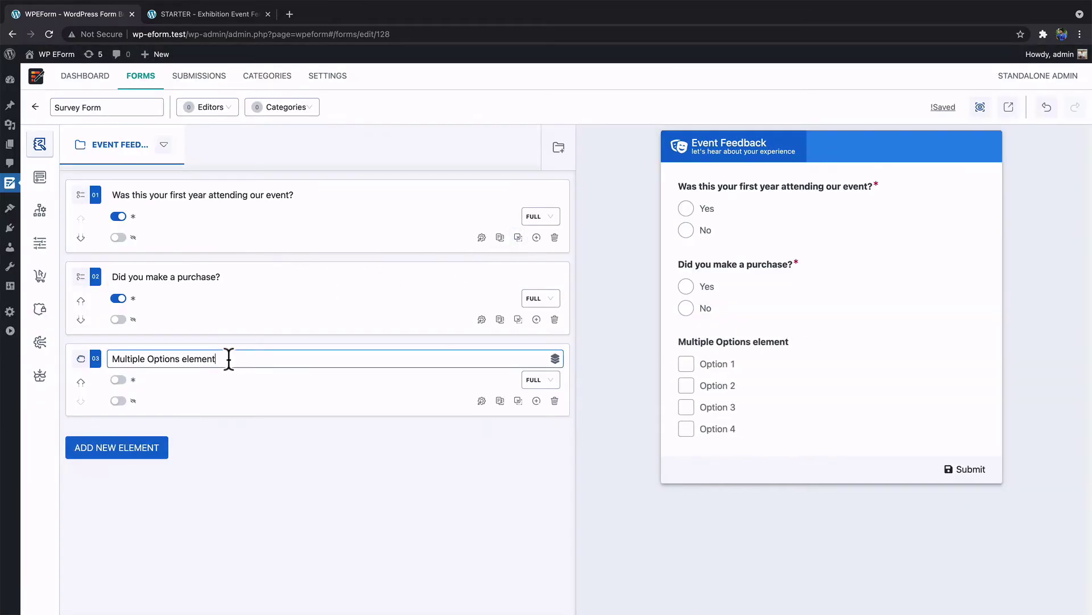
triple_click(227, 358)
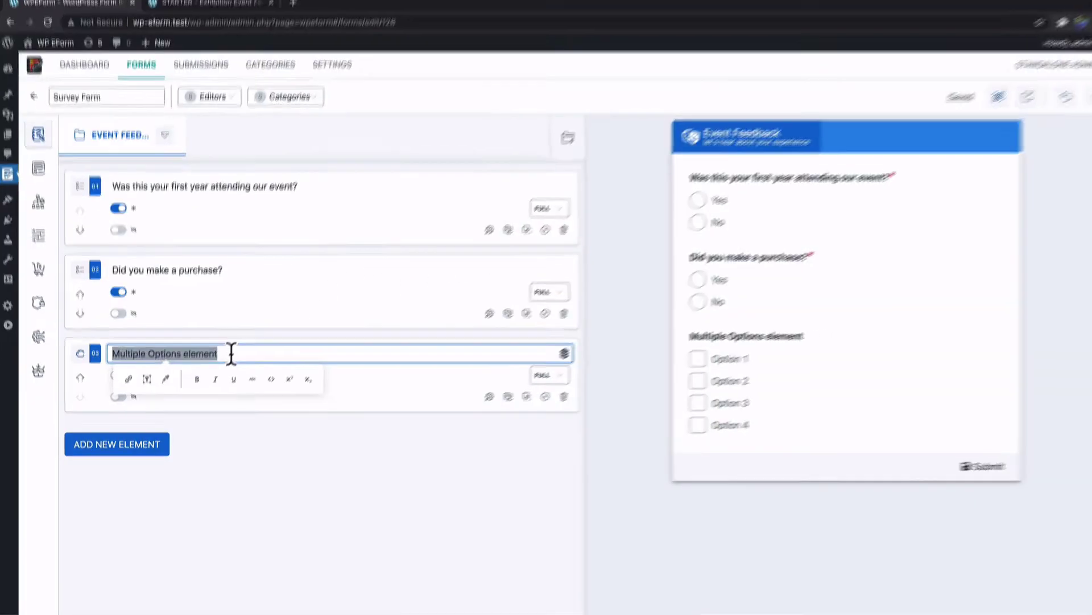
type("Please select the items you've purchased")
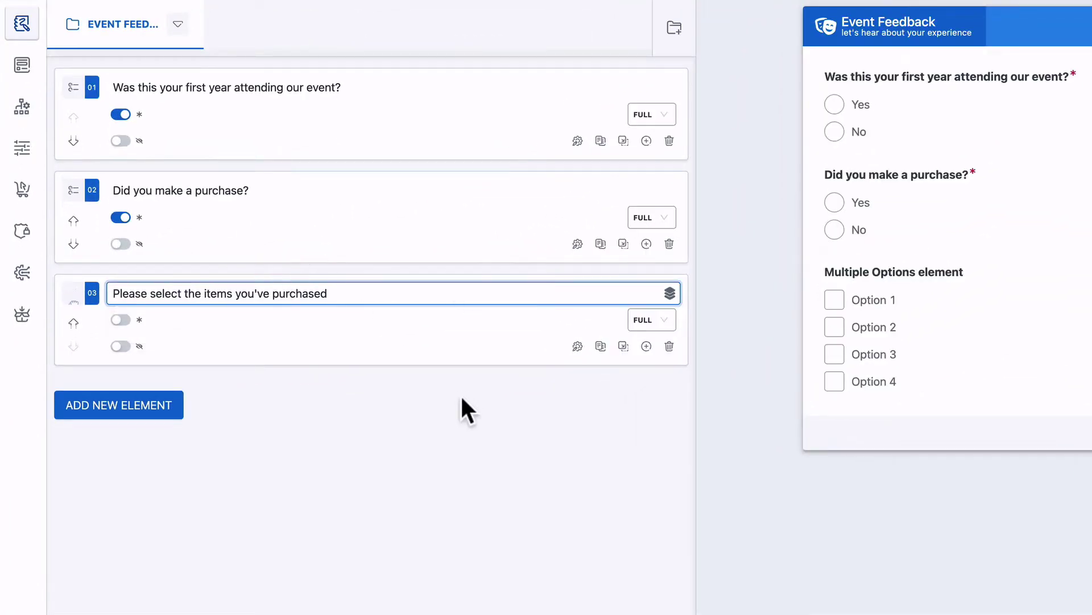
left_click(433, 441)
- Label the first two options of the purchased-items question "Item 1" and "Item 2"
left_click(577, 346)
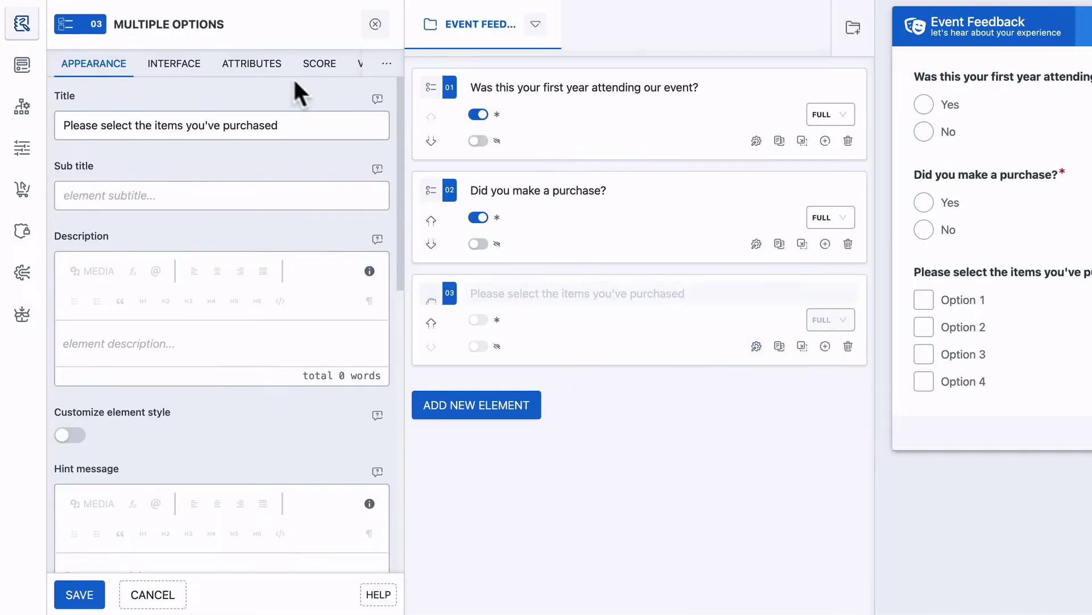
left_click(178, 65)
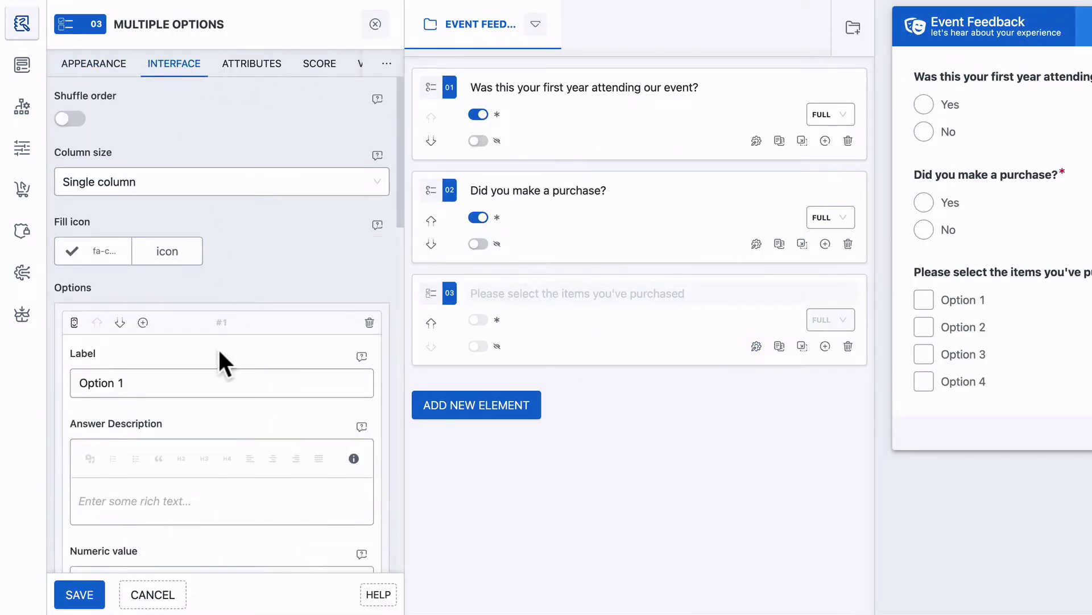
left_click(208, 378)
triple_click(207, 378)
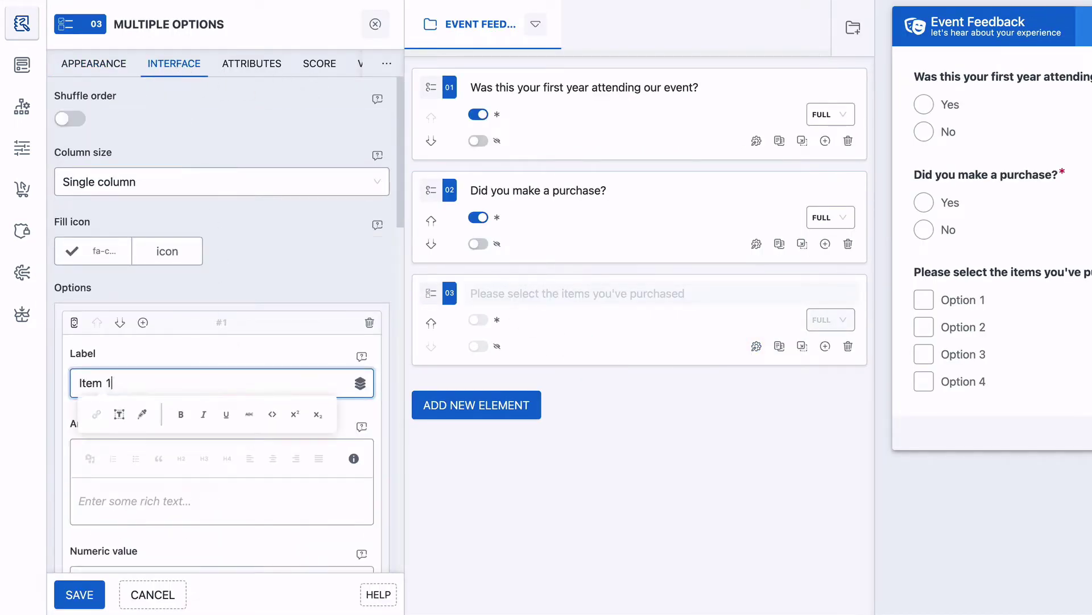
type("Item 1")
scroll(175, 292, "down", 6)
left_click(156, 332)
triple_click(156, 332)
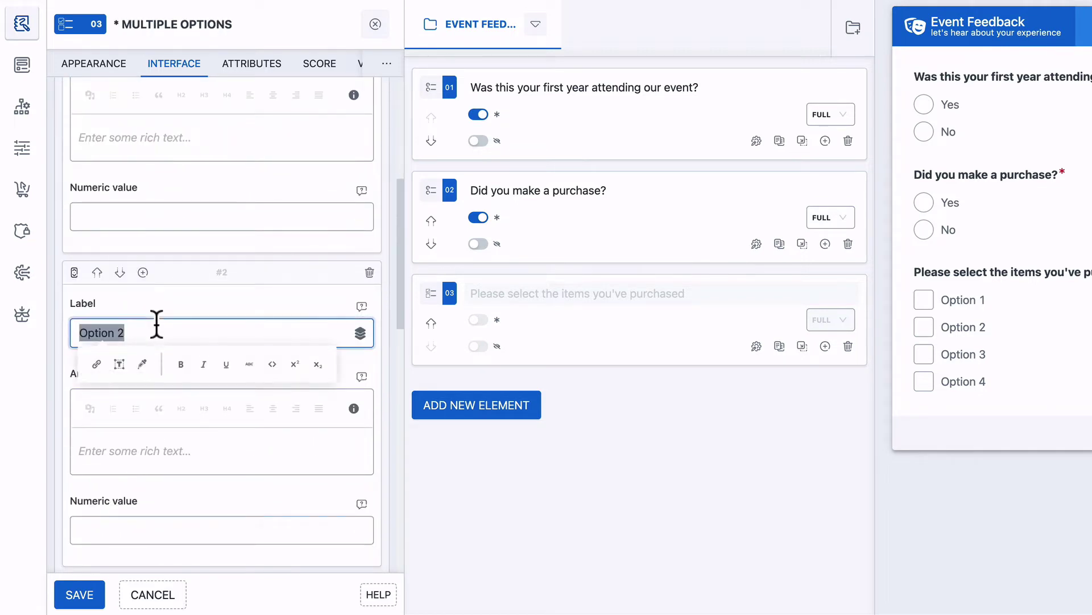
type("Item 2")
- Label the third and fourth options of the purchased-items question "Item 3" and "Item 4"
scroll(165, 317, "down", 5)
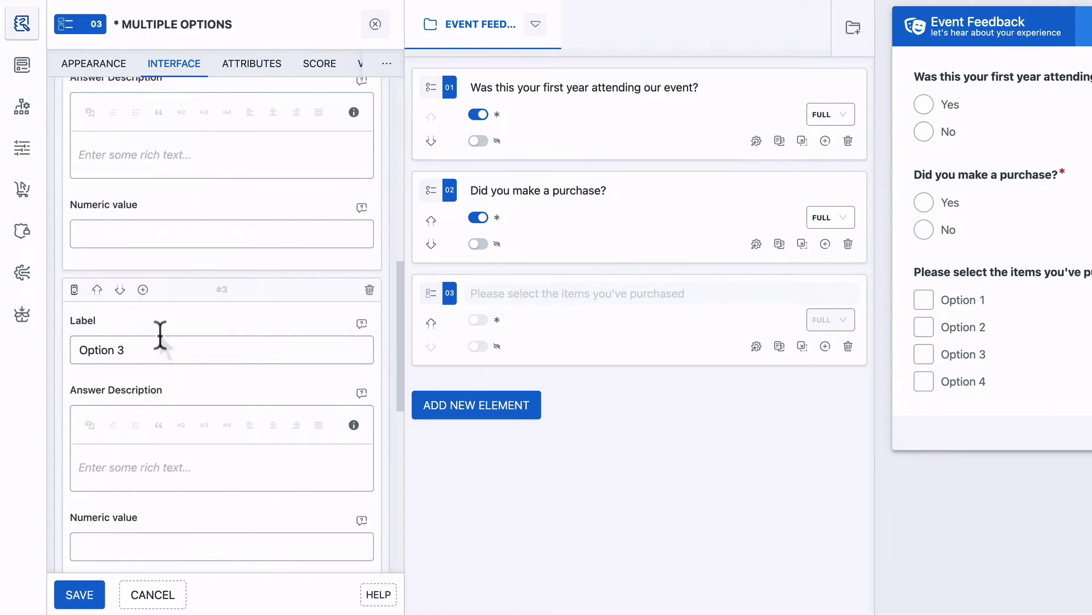
triple_click(159, 349)
type("Item 3")
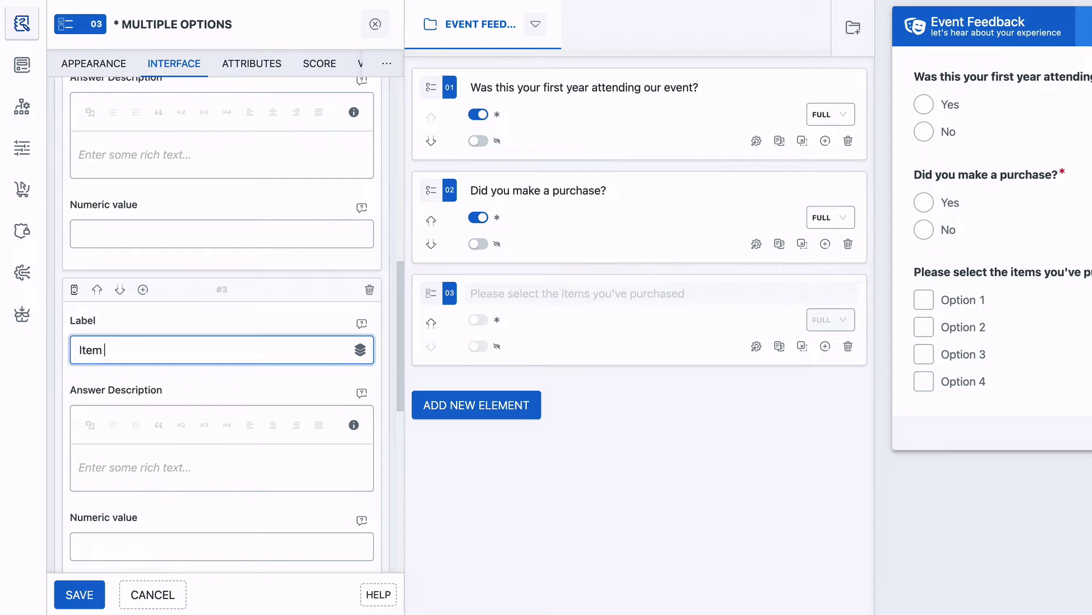
scroll(163, 344, "down", 5)
left_click(161, 385)
triple_click(161, 385)
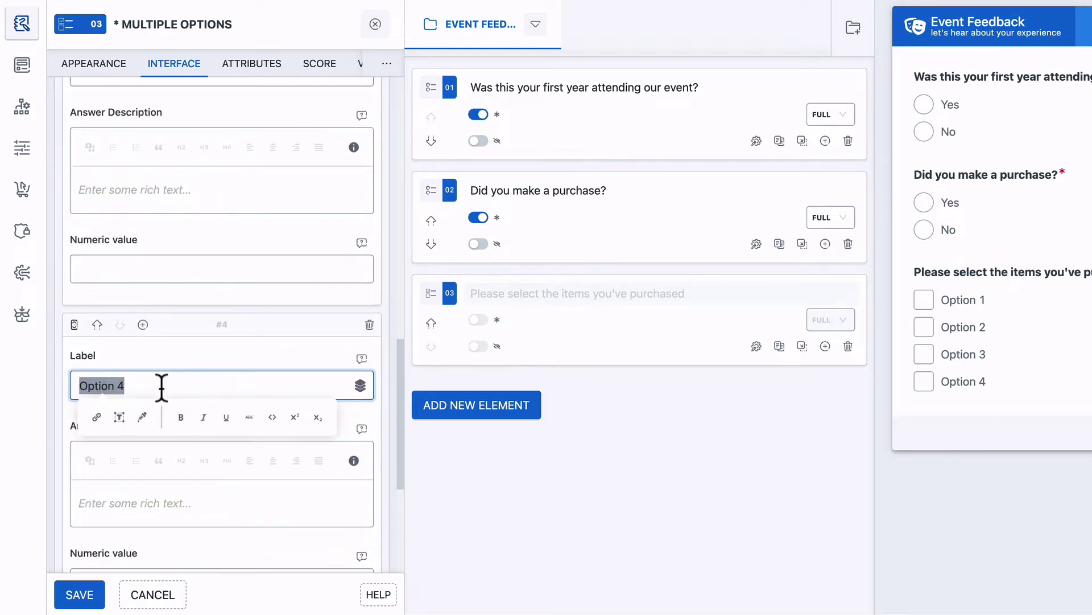
type("Item 4")
- Add a fifth option labelled "Item 5" to the purchased-items question and save the element
scroll(296, 316, "down", 5)
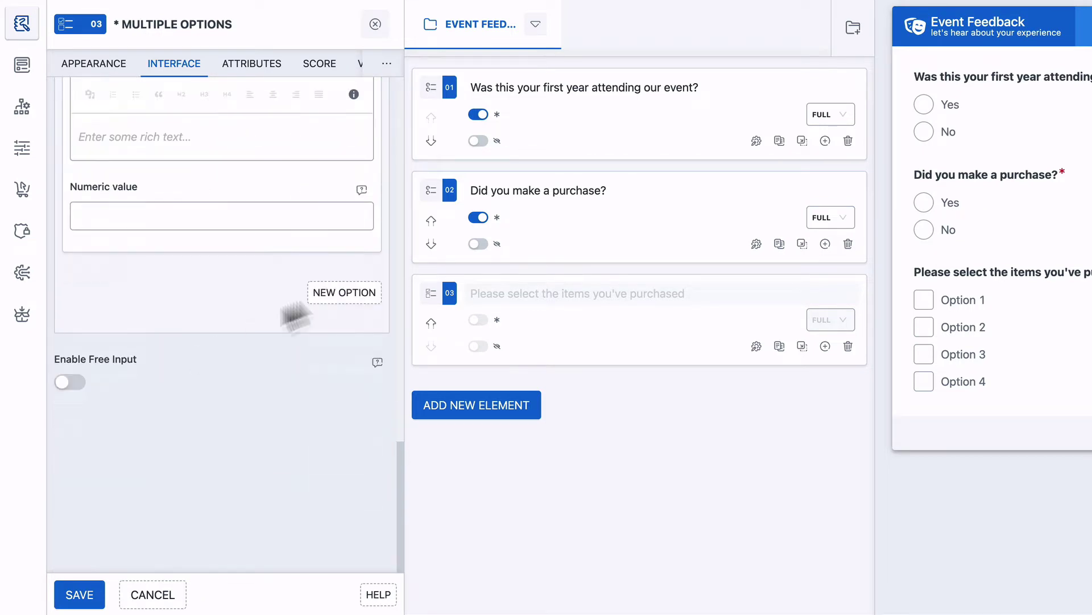
left_click(363, 290)
triple_click(254, 331)
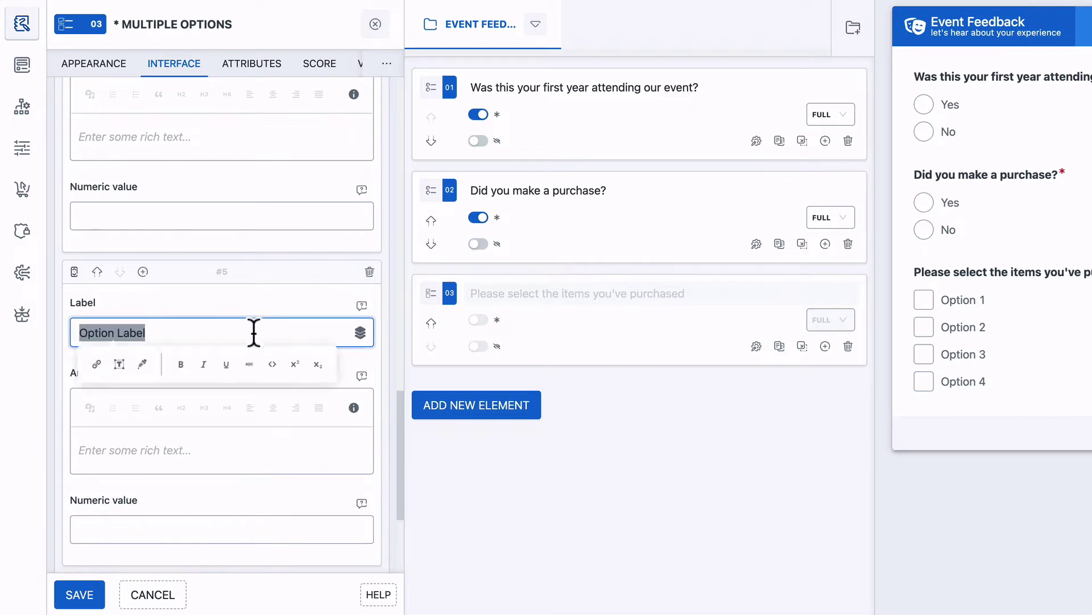
type("Item 5")
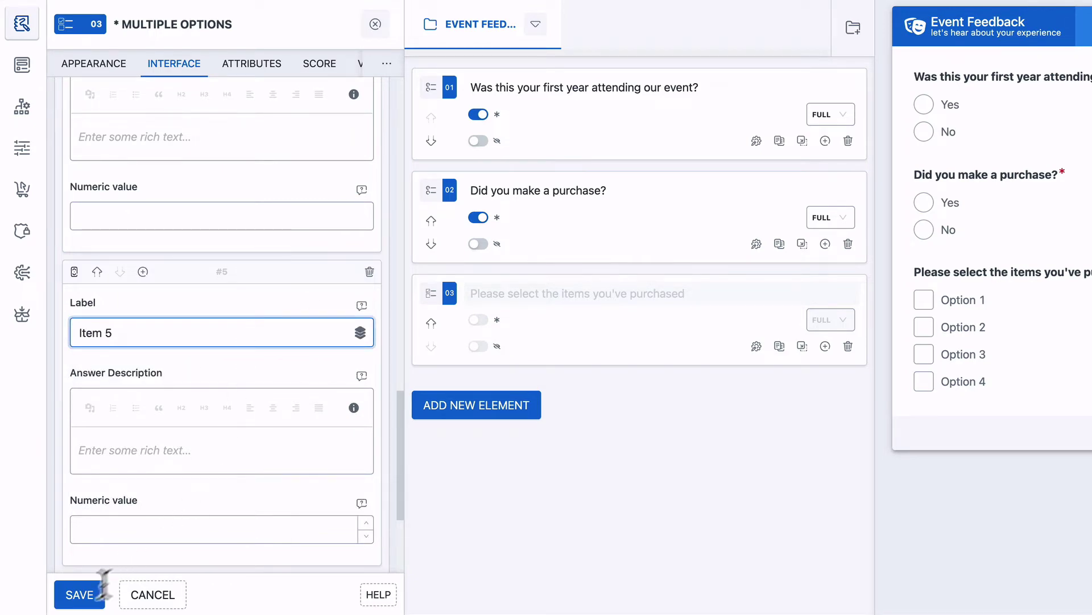
left_click(87, 594)
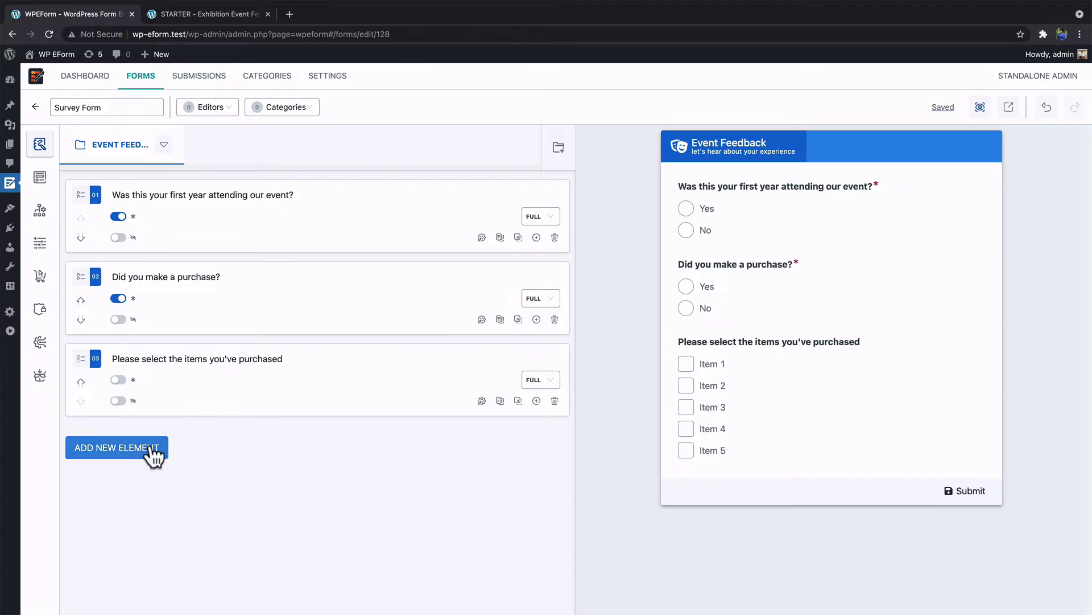
- Add a Slider Group element below the purchased-items question
left_click(151, 450)
scroll(443, 396, "down", 3)
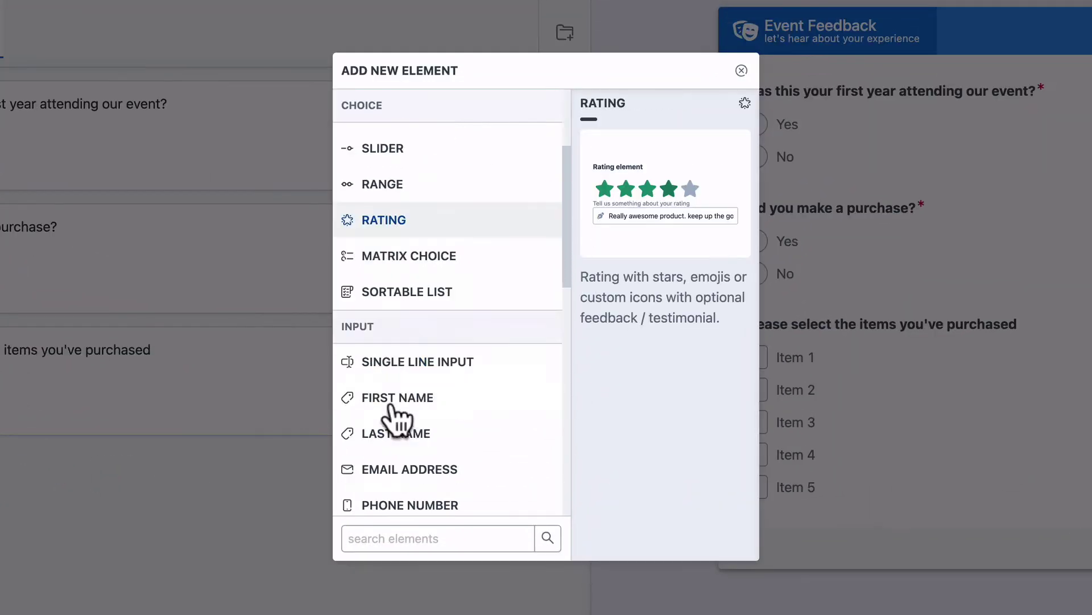
scroll(390, 405, "down", 10)
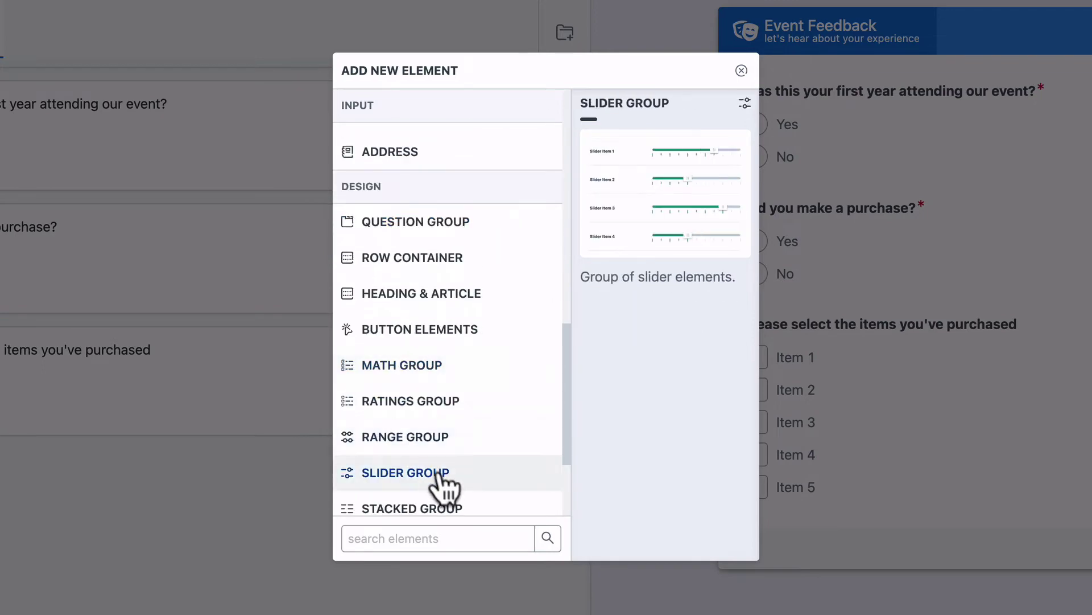
left_click(442, 473)
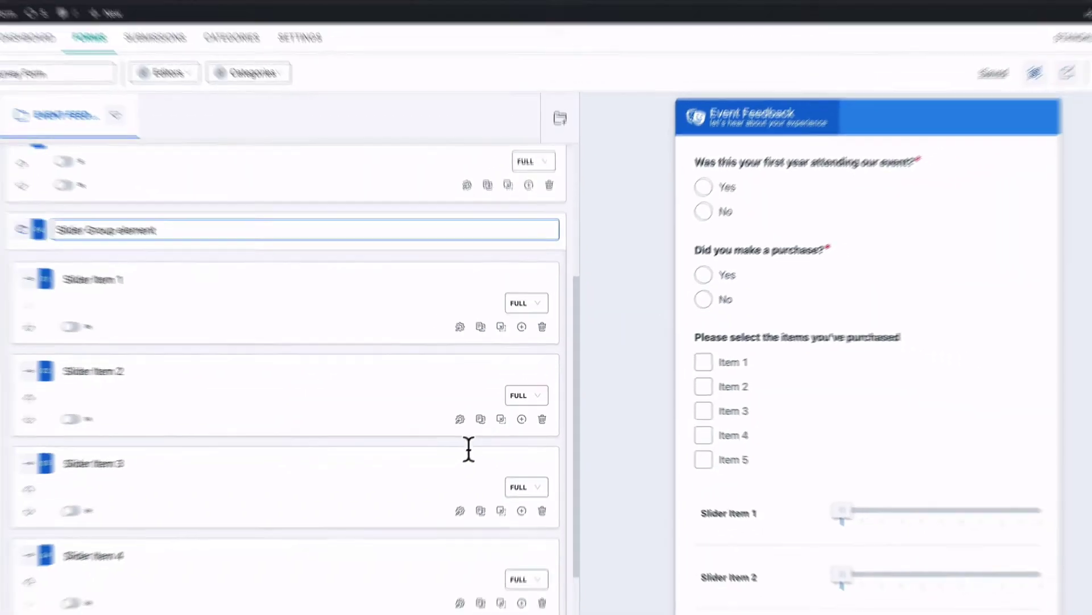
left_click(469, 457)
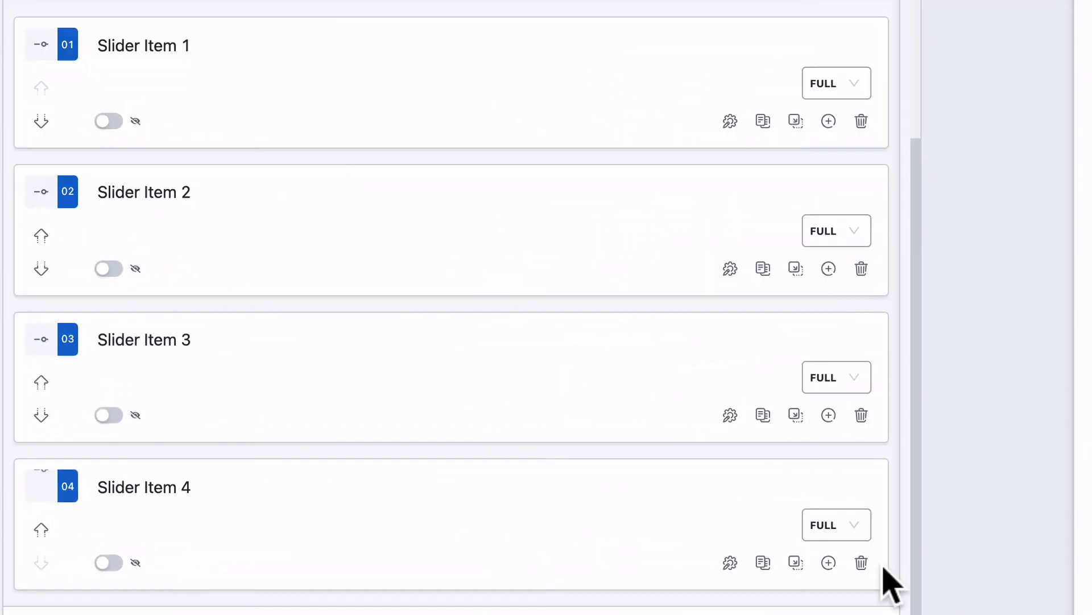
- Delete Slider Items 4, 3 and 2 from the slider group
left_click(543, 572)
left_click(1010, 500)
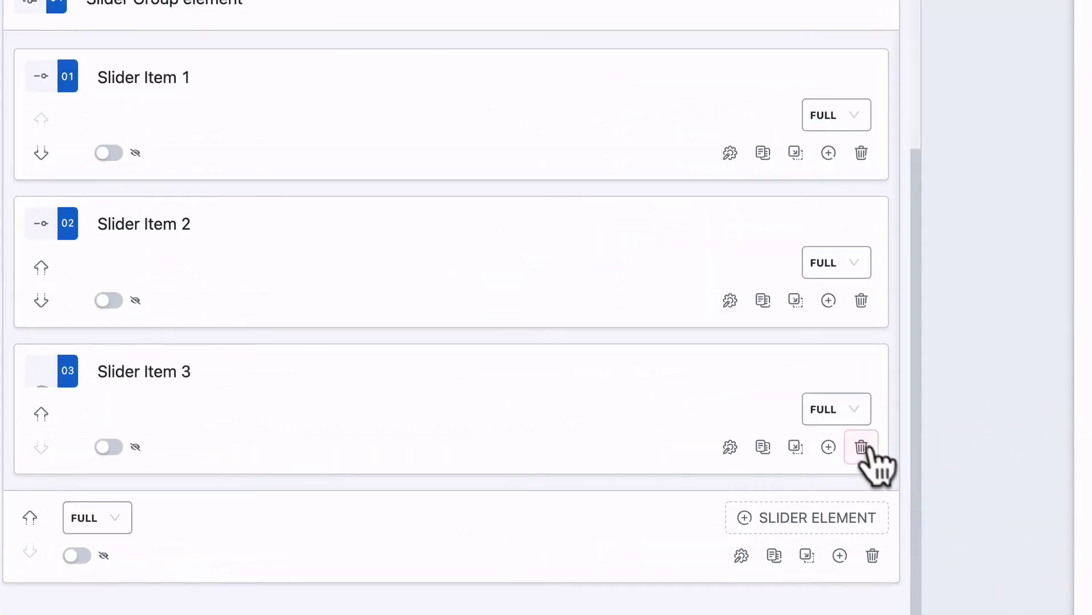
left_click(862, 415)
left_click(1002, 386)
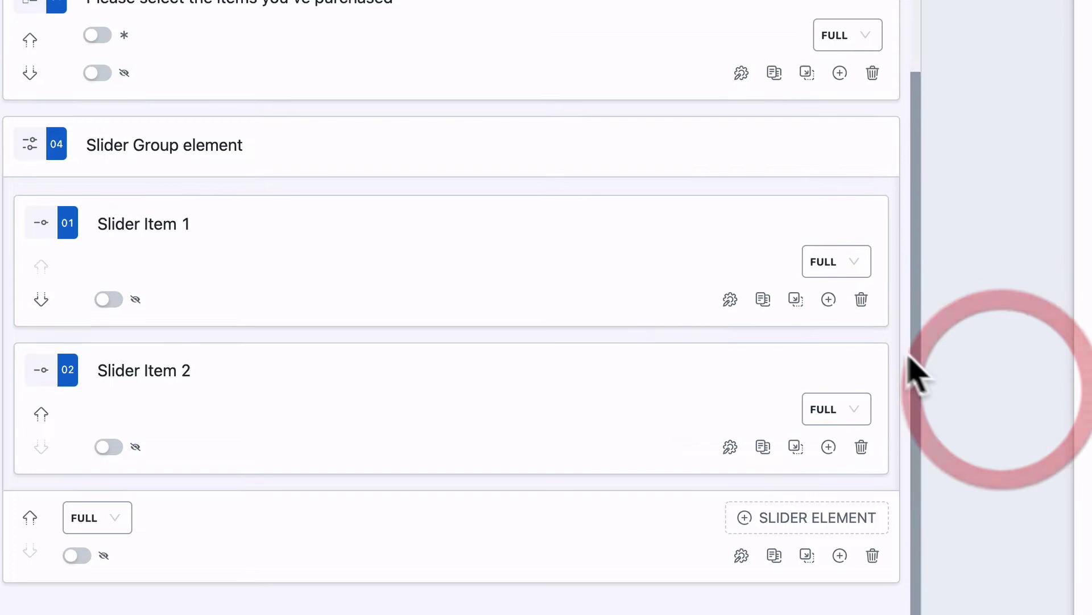
left_click(861, 447)
left_click(1010, 378)
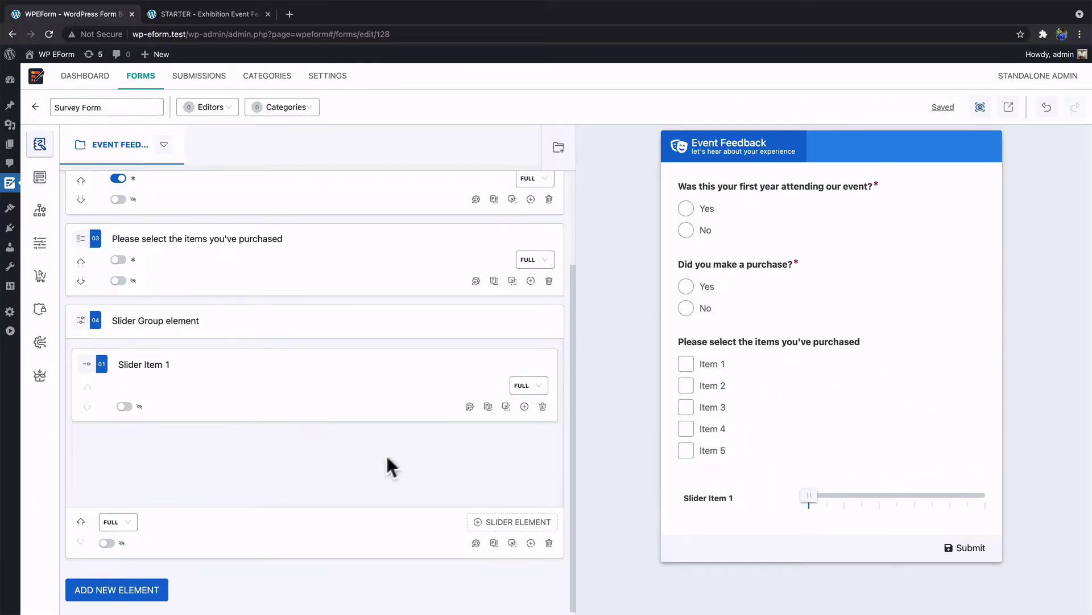
- Set Slider Item 1's minimum value to 1, maximum value to 5 and decimal precision to 0
left_click(516, 404)
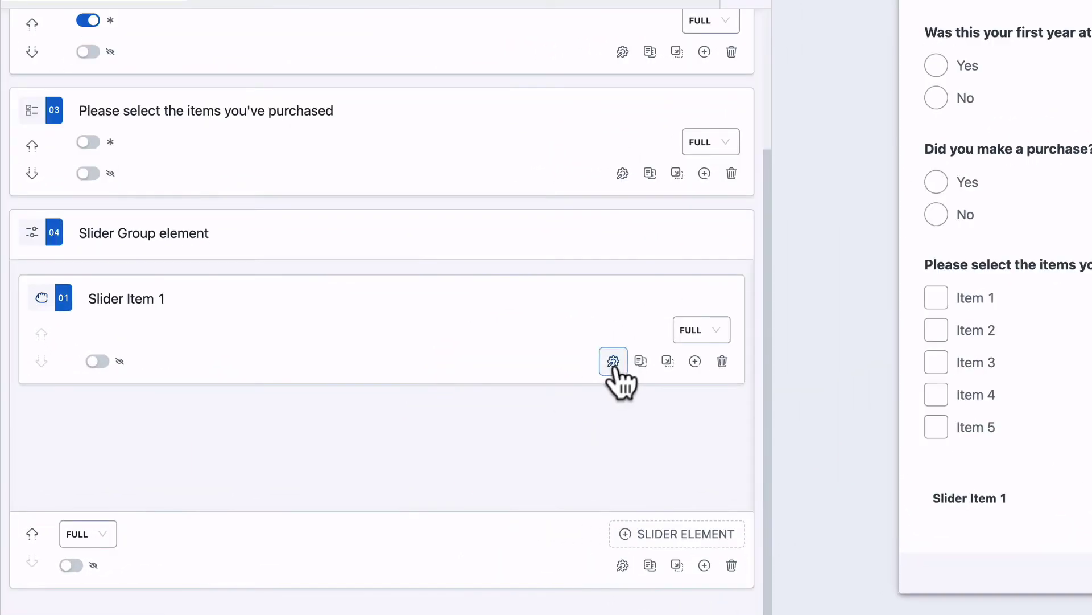
left_click(558, 378)
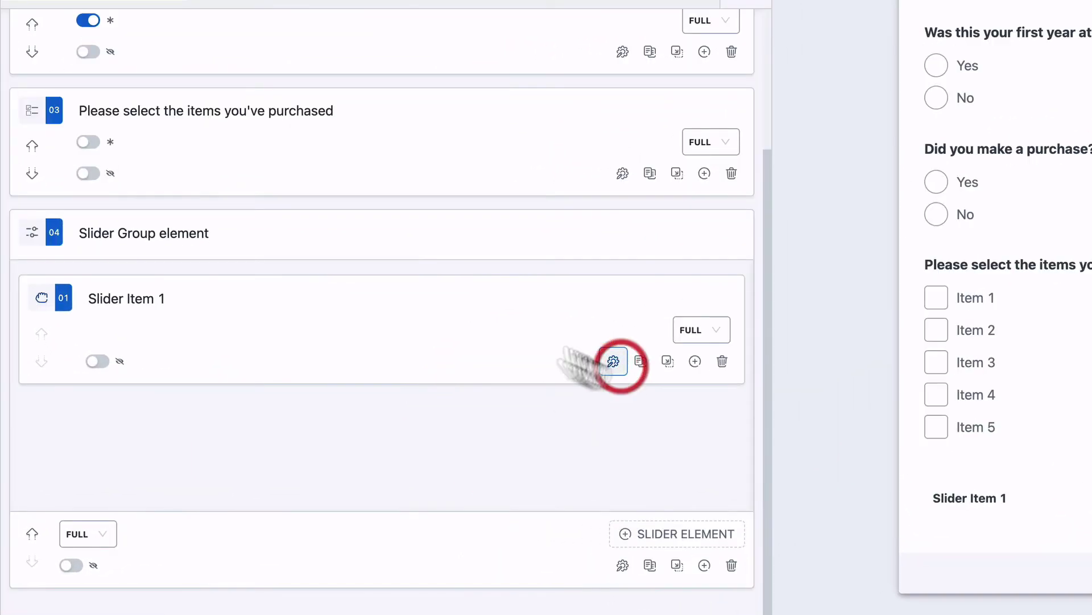
left_click(158, 16)
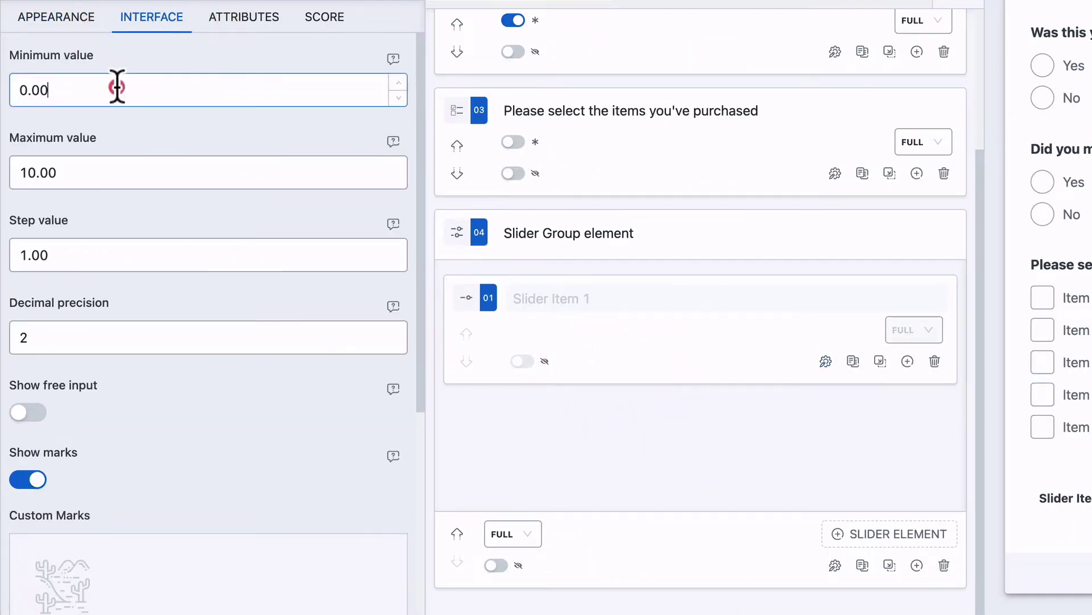
triple_click(114, 88)
type("1")
left_click(95, 170)
double_click(95, 171)
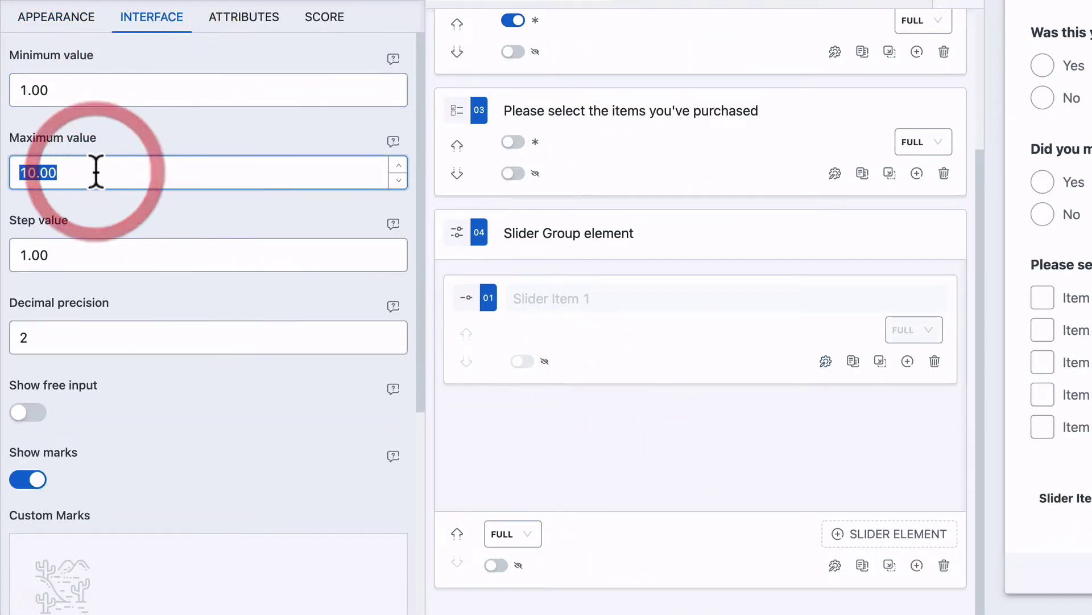
type("5")
left_click(81, 256)
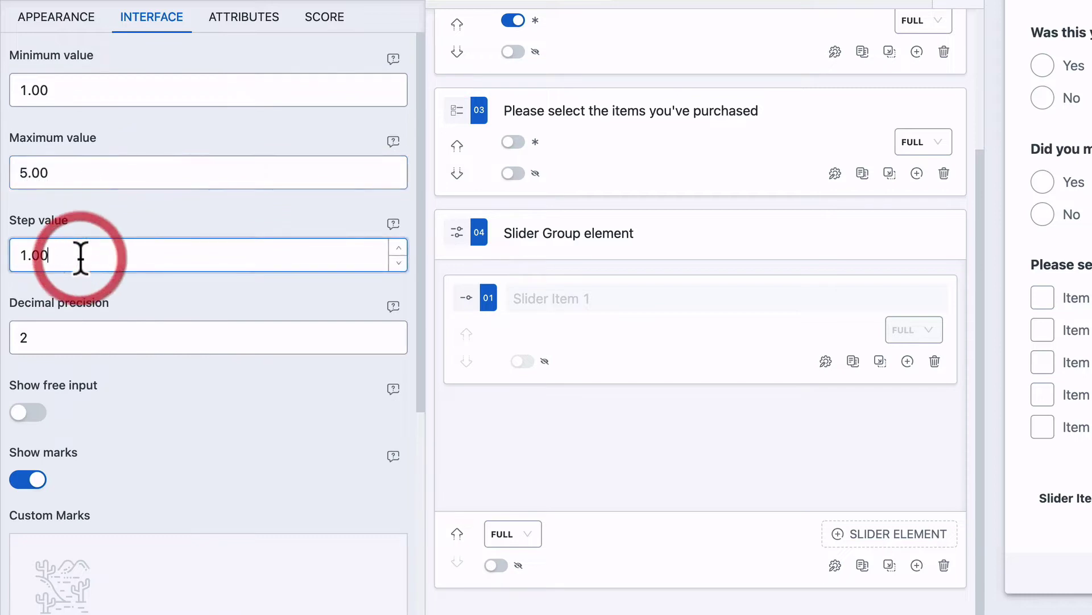
double_click(76, 336)
type("0")
- Add a custom mark to Slider Item 1 labelled "poor" for value 1
scroll(271, 431, "down", 3)
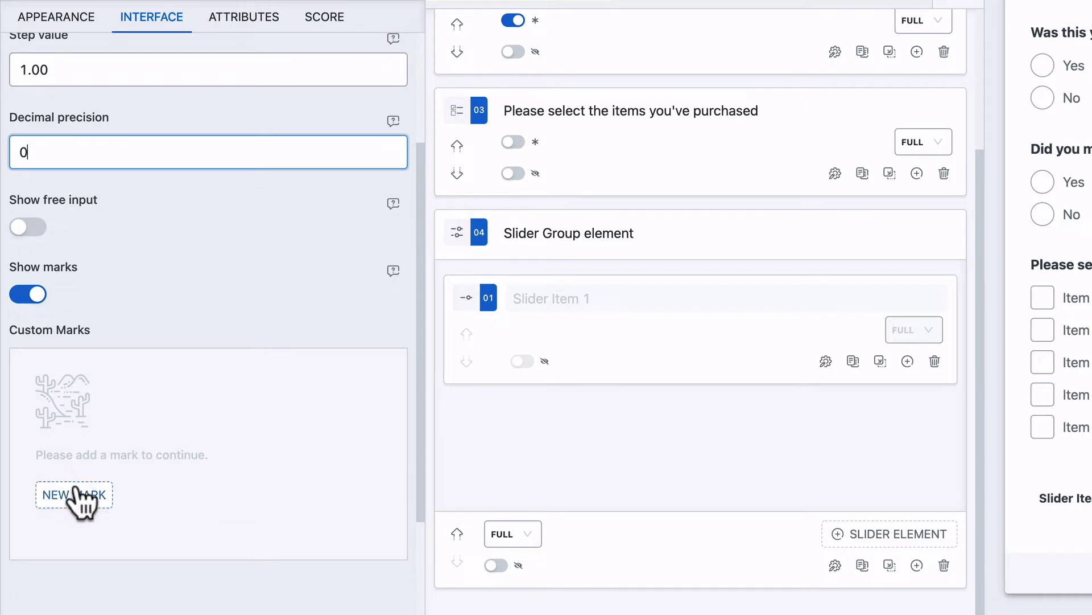
left_click(81, 488)
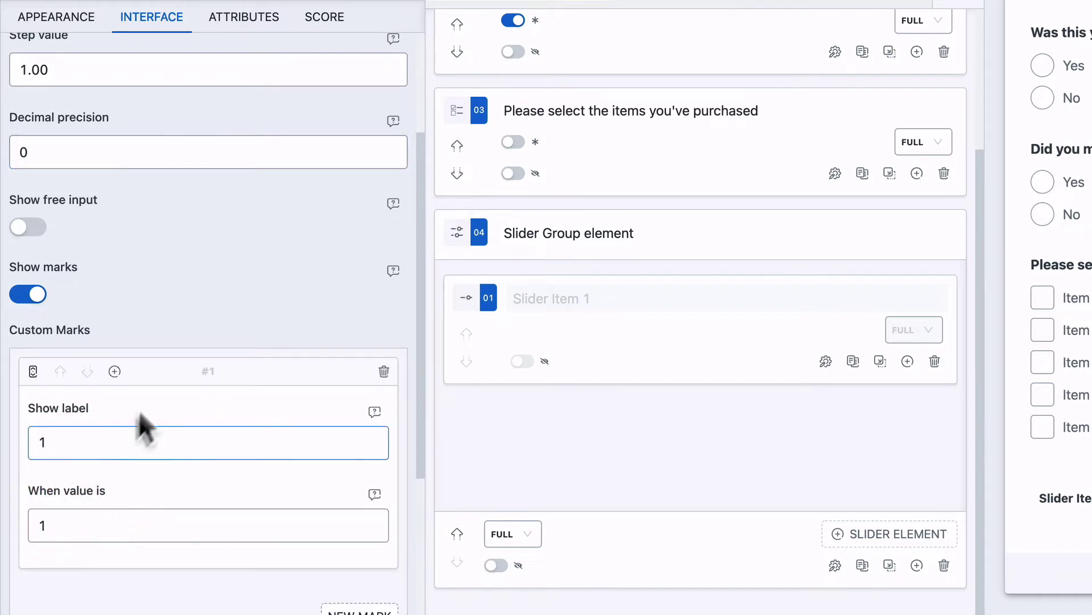
left_click(115, 442)
double_click(115, 442)
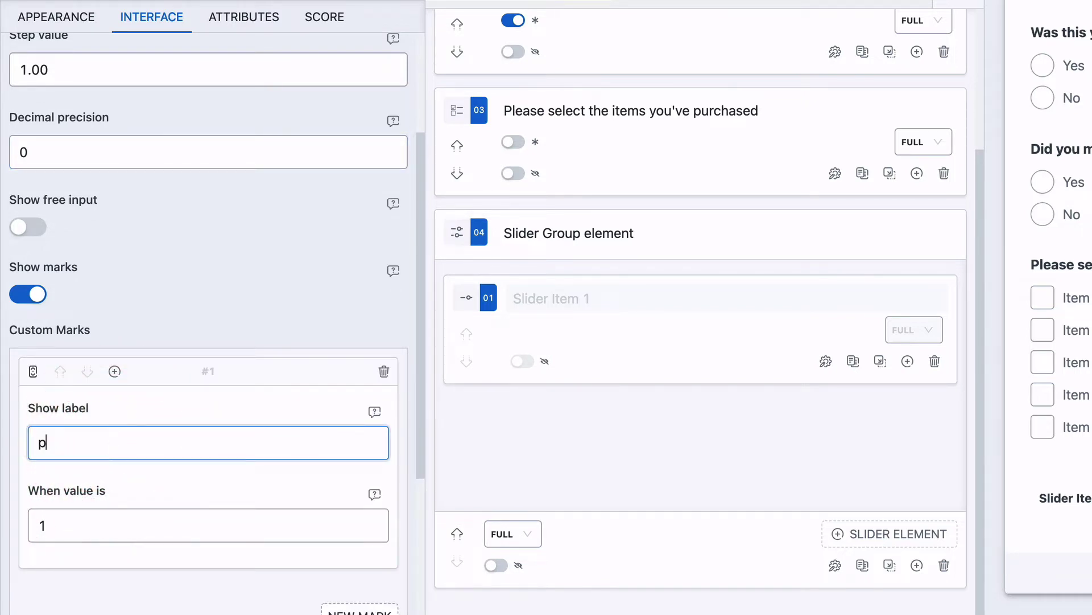
scroll(160, 450, "down", 3)
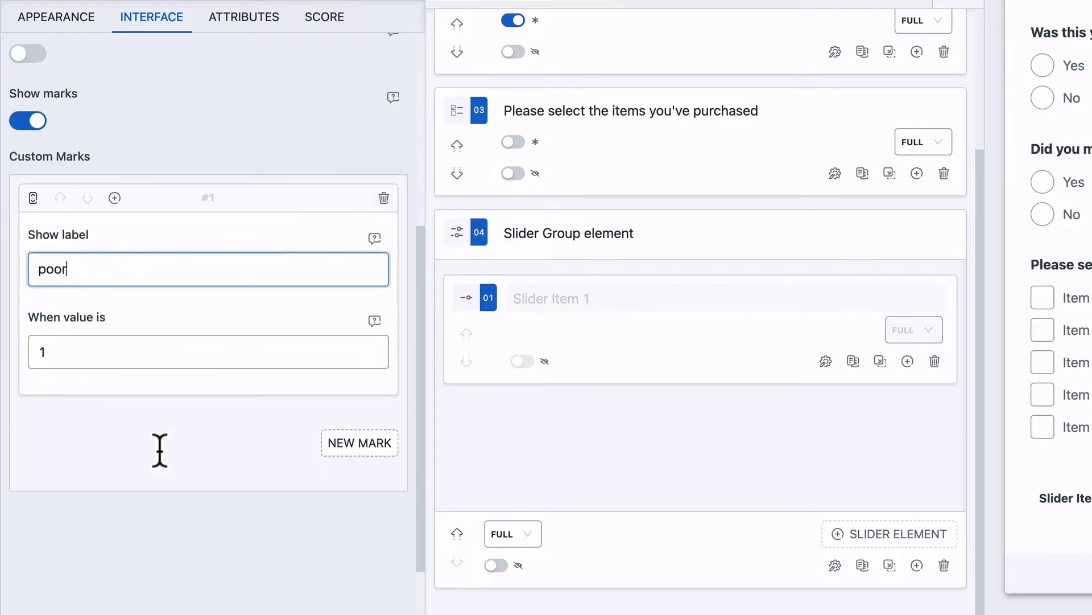
- Add a second custom mark to Slider Item 1 labelled "ok" for value 3
left_click(350, 442)
double_click(131, 492)
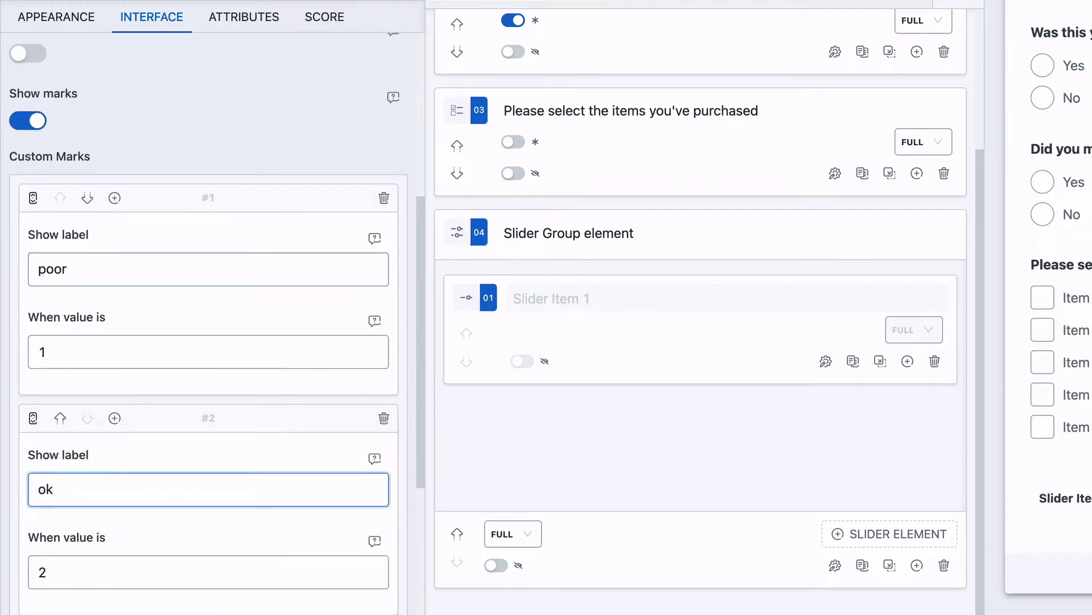
key("Tab")
type("3")
- Add a third custom mark to Slider Item 1 labelled "good" for value 5
scroll(224, 526, "down", 5)
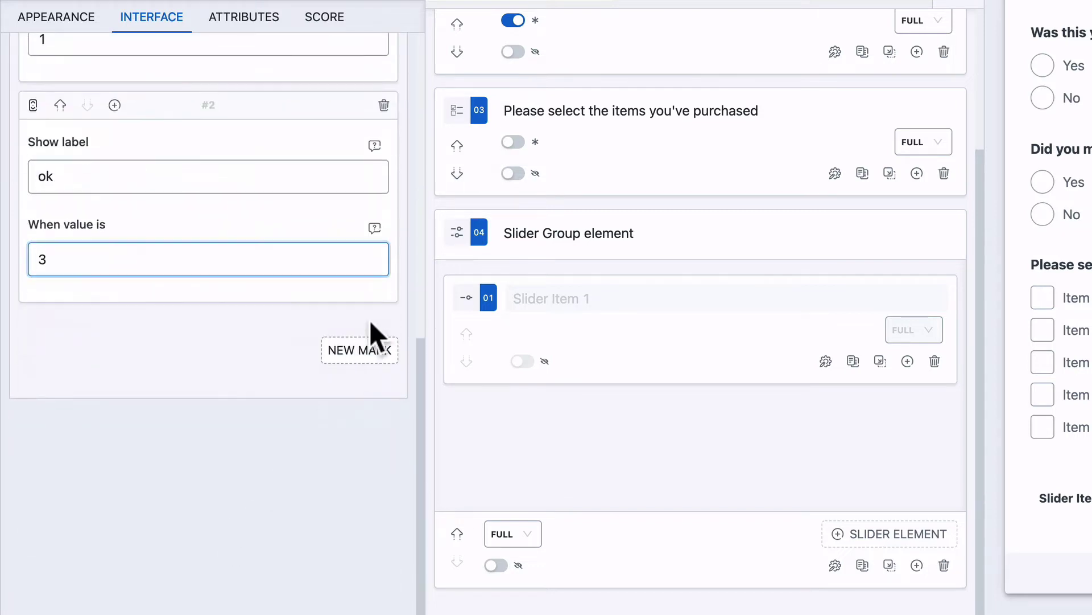
left_click(364, 346)
double_click(148, 404)
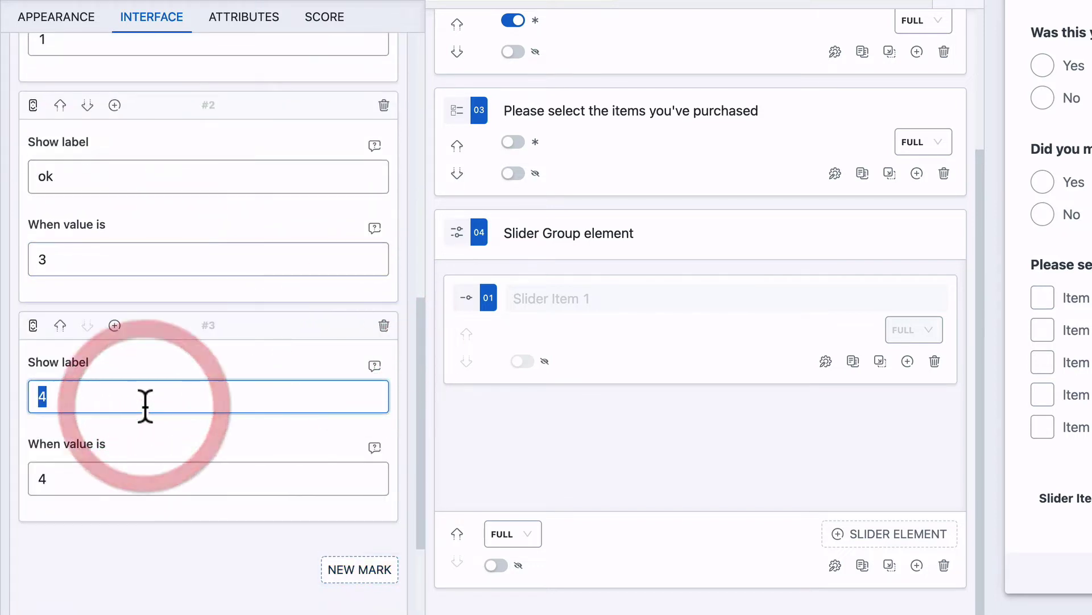
type("good")
key("Tab")
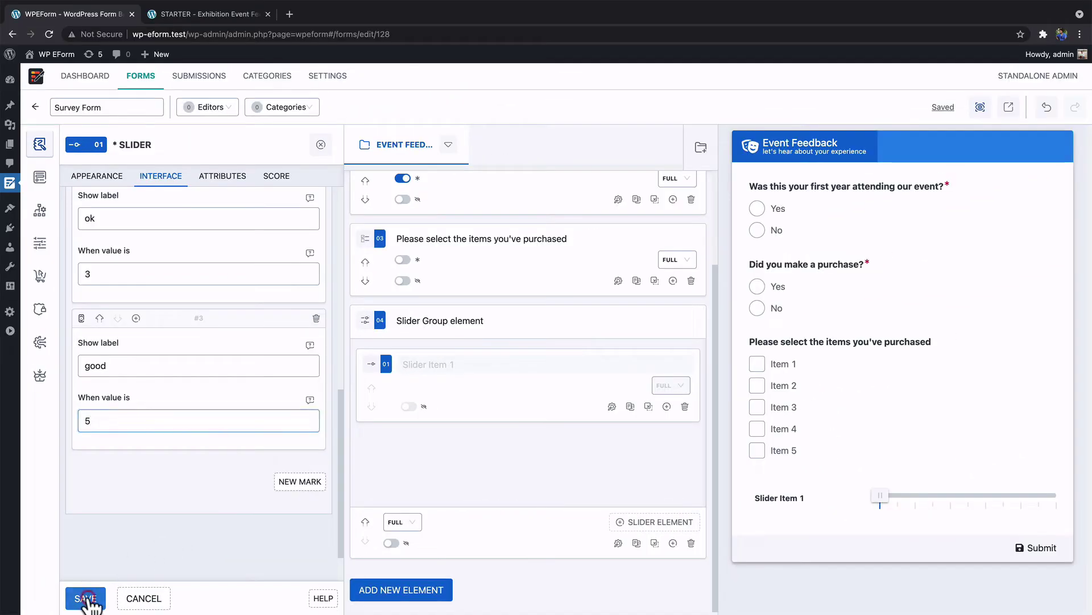
- Save the slider's settings and rename Slider Item 1 as "Design"
left_click(88, 598)
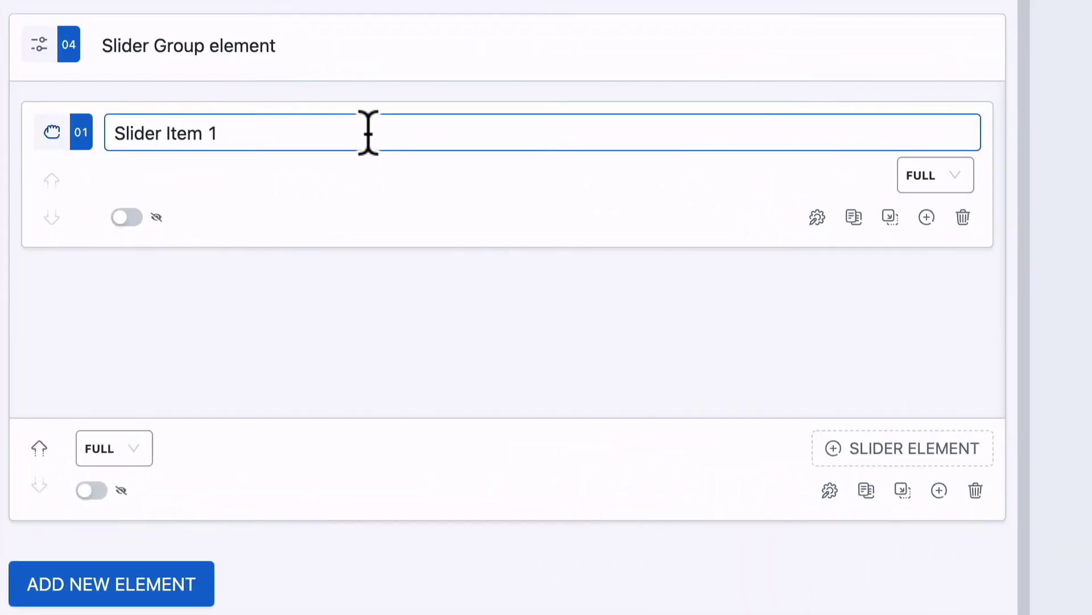
triple_click(369, 132)
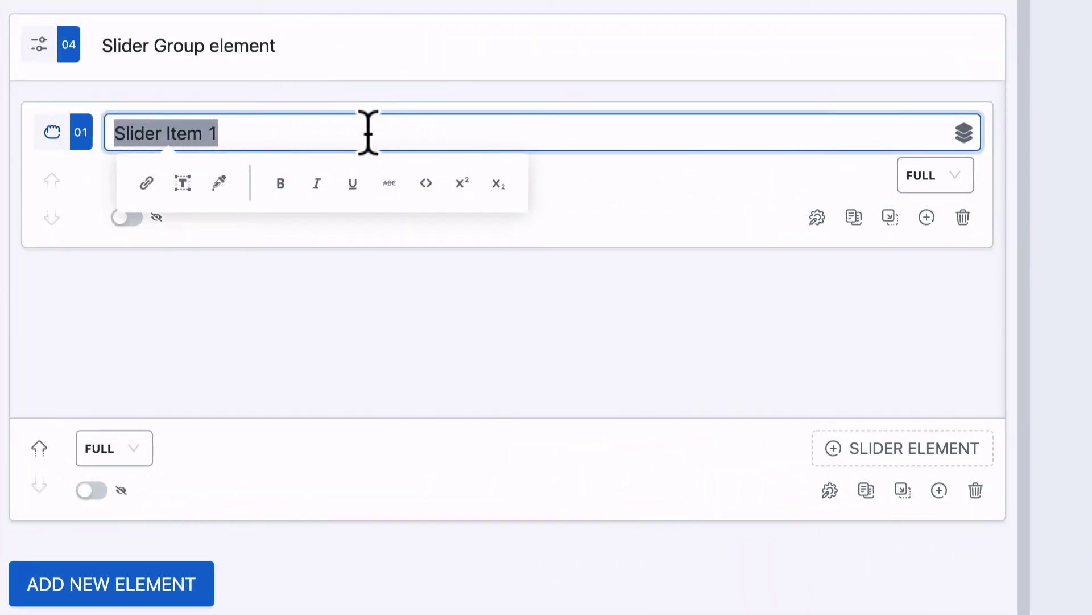
type("Design")
left_click(712, 327)
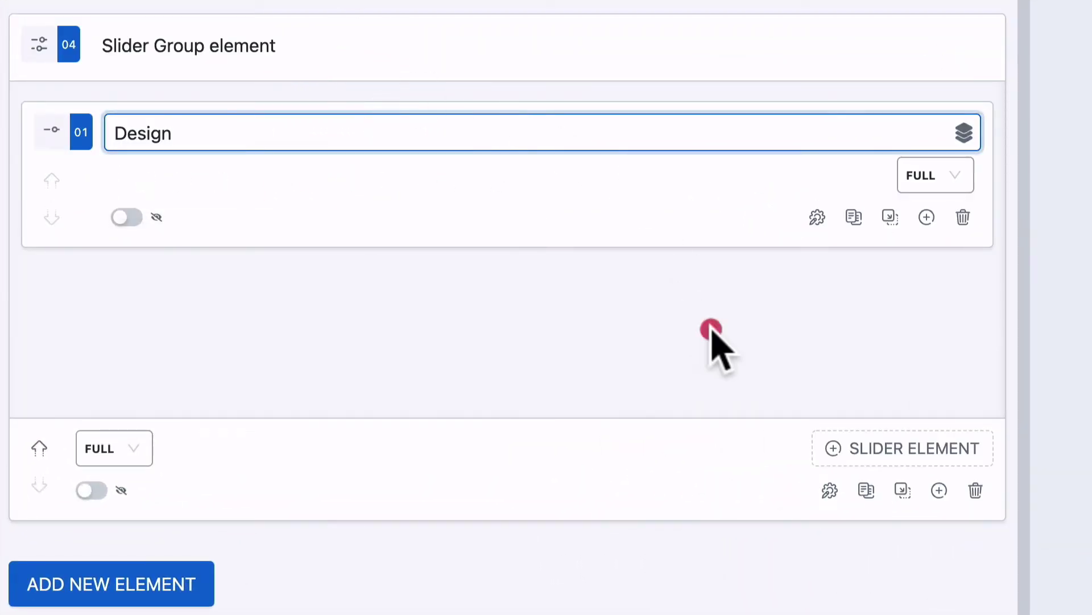
- Duplicate the Design slider three times within the slider group
left_click(854, 219)
left_click(854, 381)
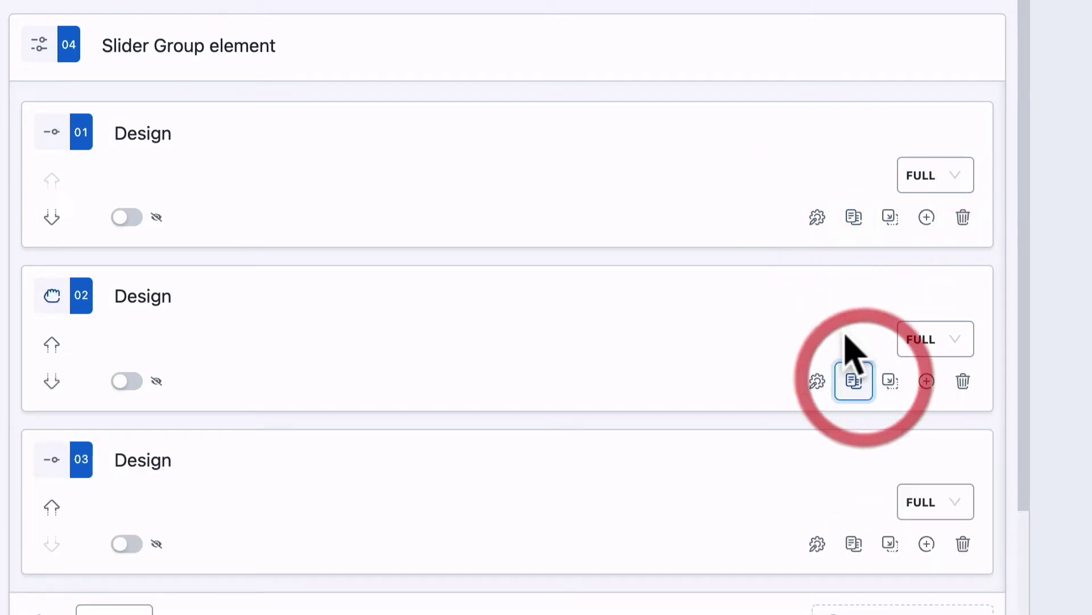
scroll(848, 341, "down", 3)
left_click(854, 390)
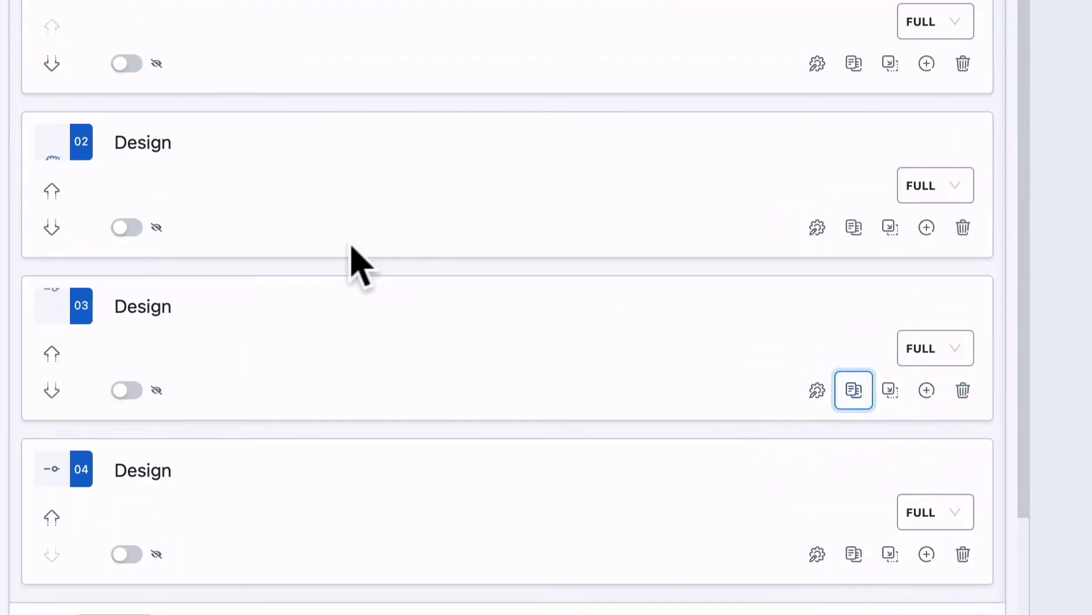
- Rename the second slider in the group as "Organization"
scroll(285, 171, "down", 2)
left_click(179, 60)
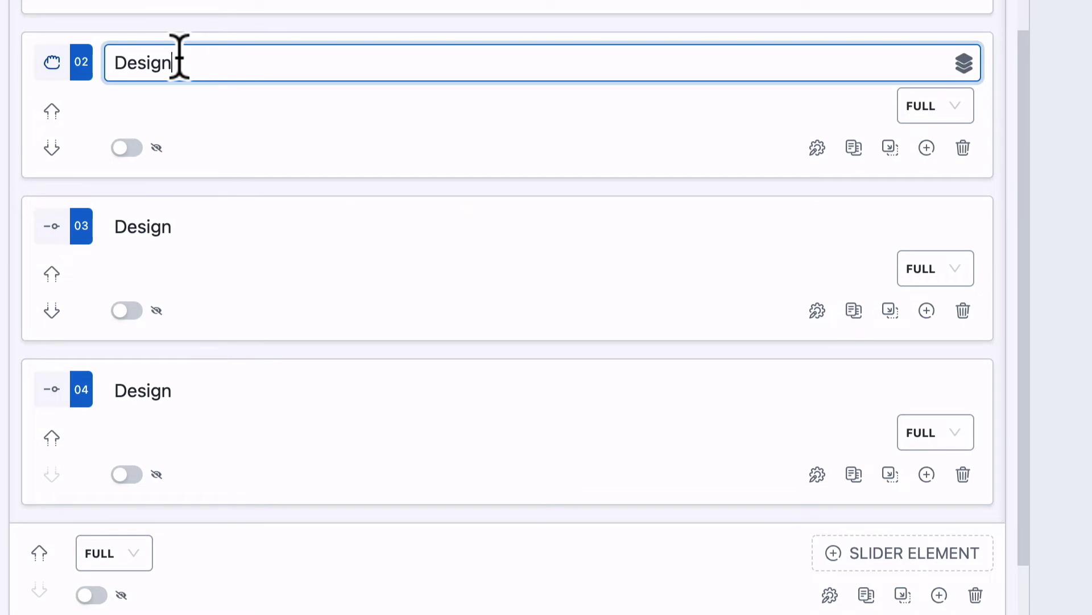
type("Organizat")
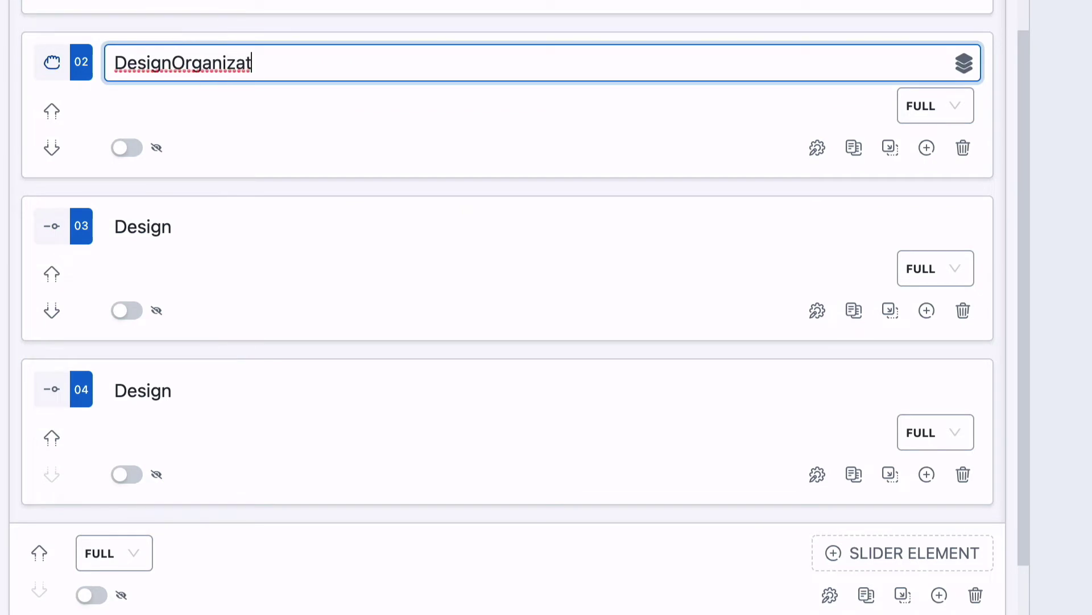
key("ctrl+a")
type("Organizatio")
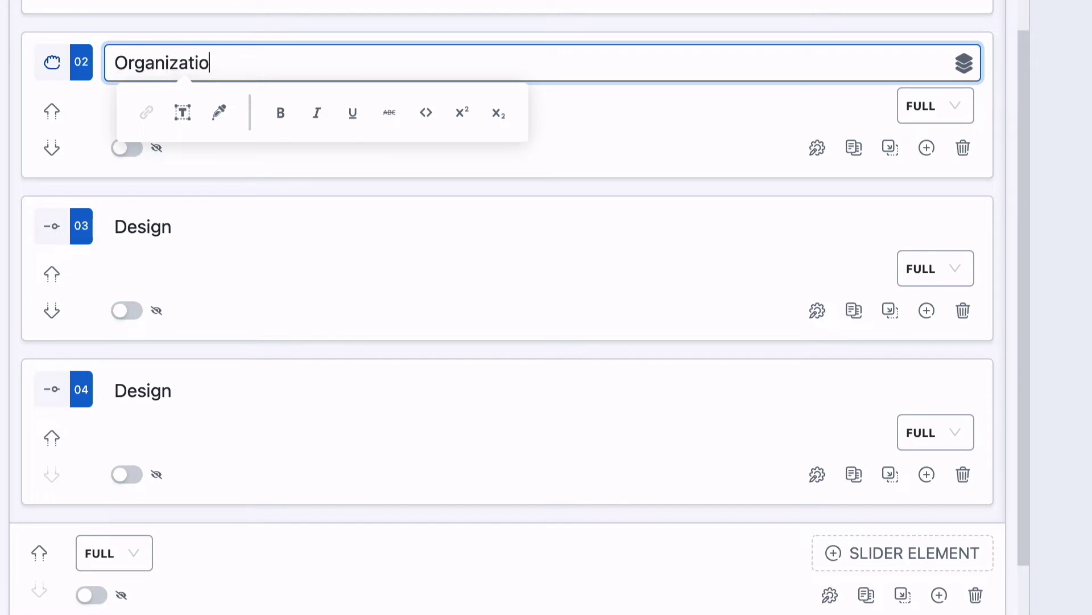
type("n")
- Rename the third slider as "Staff" and the fourth slider as "Ease of access"
left_click(220, 230)
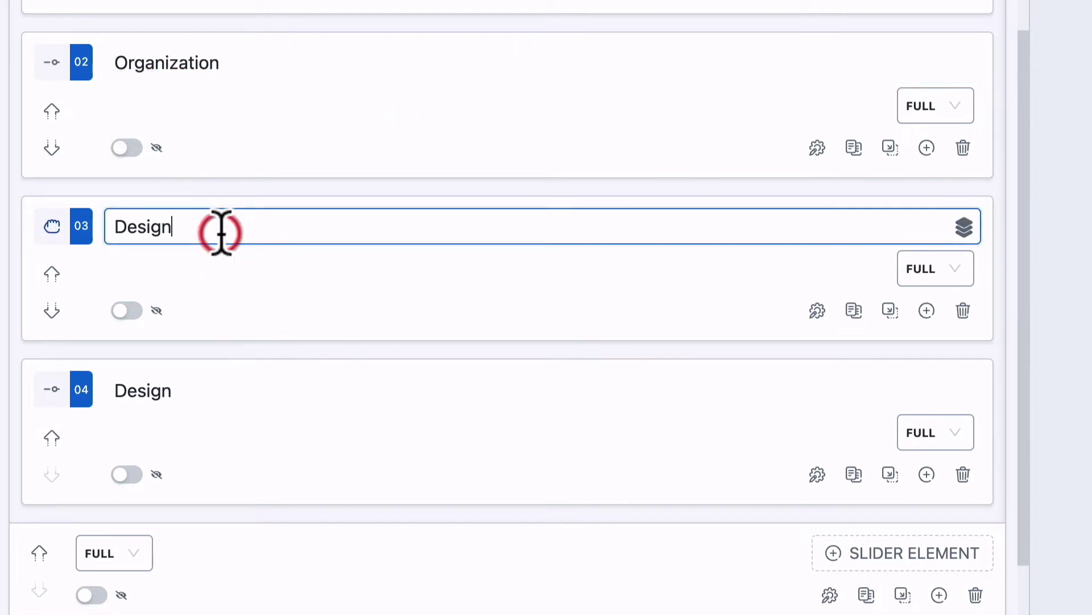
double_click(221, 228)
type("Staff")
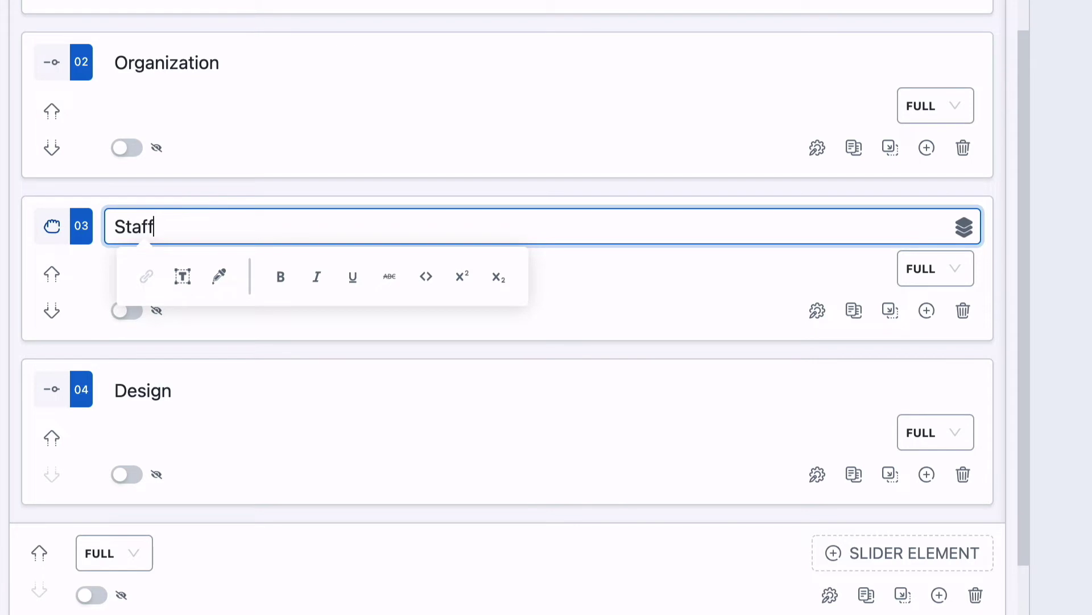
left_click(237, 378)
double_click(237, 379)
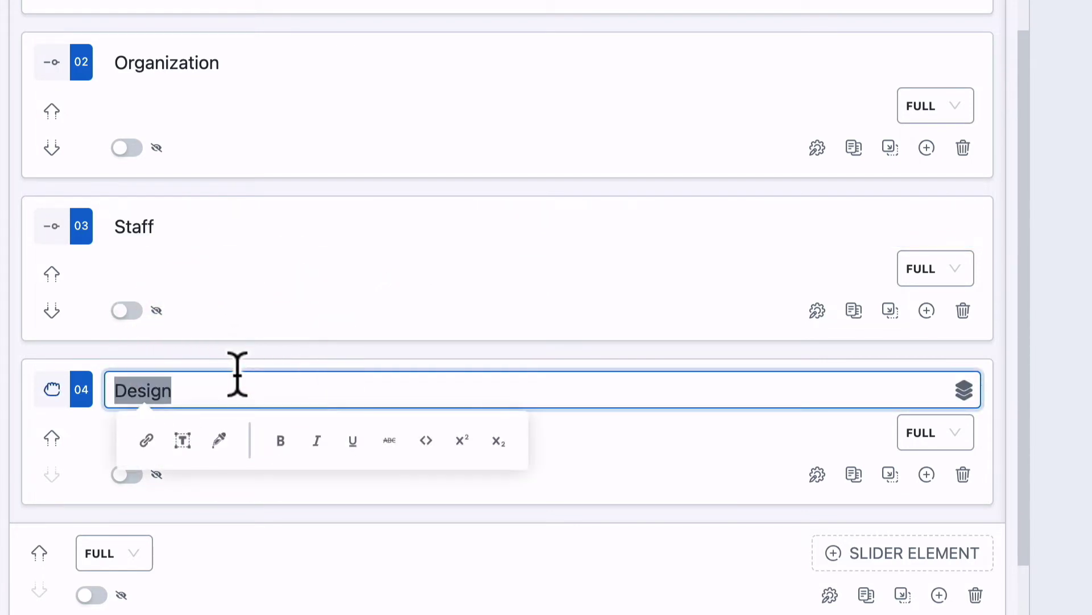
type("Ease of access")
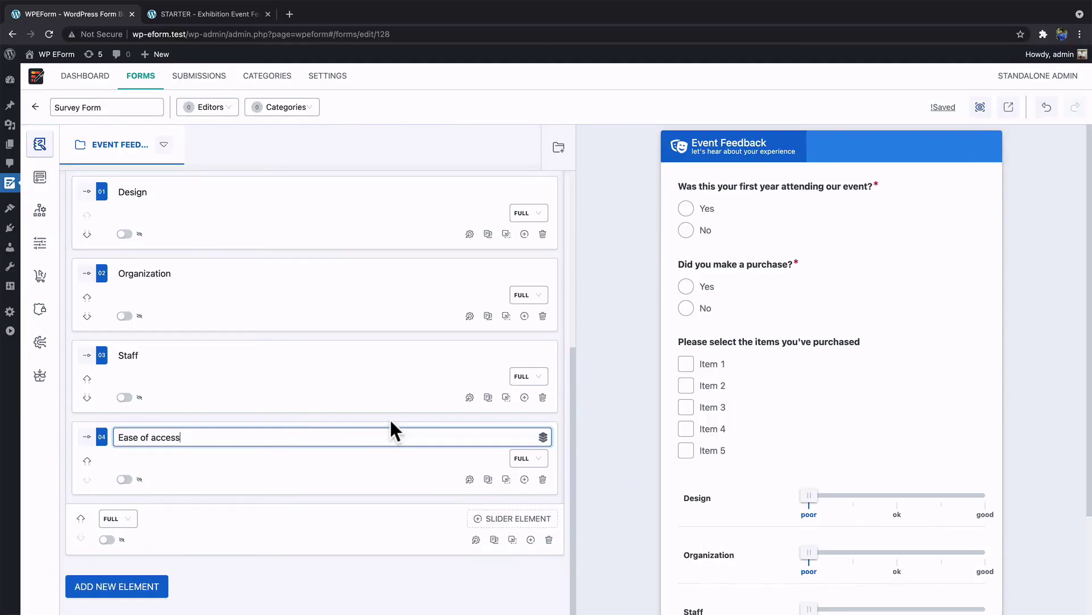
- Find the Heading & Article element by searching "headi" and add it below the slider group
scroll(773, 462, "down", 3)
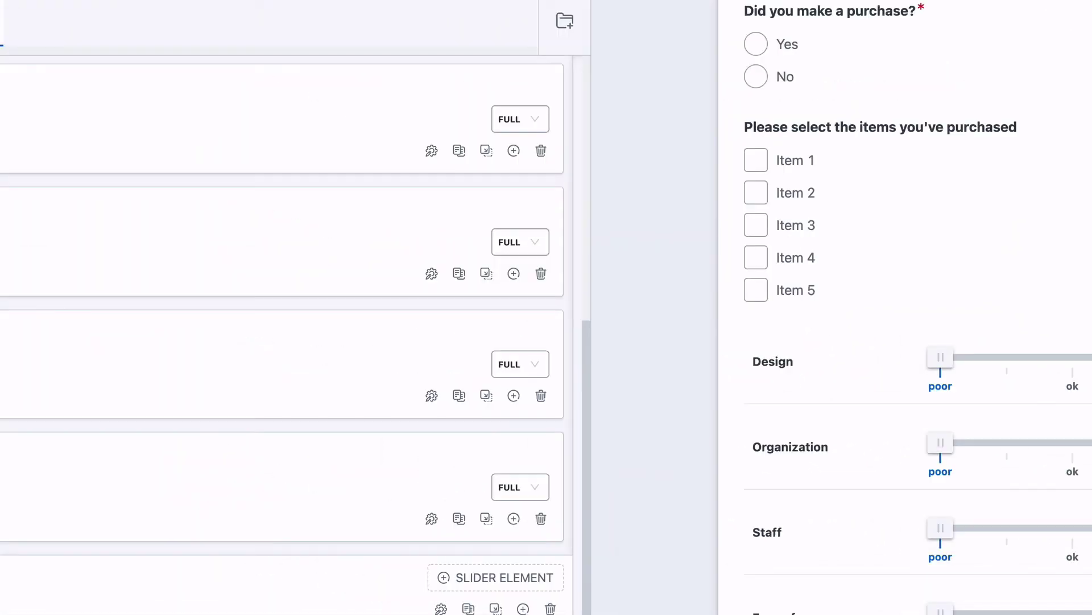
left_click(523, 610)
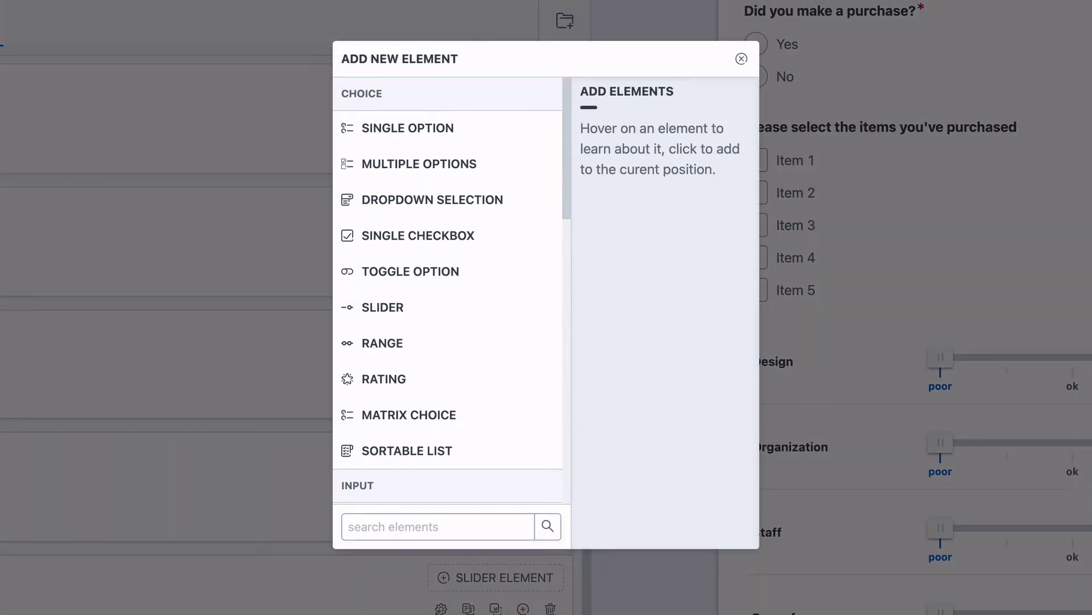
left_click(358, 522)
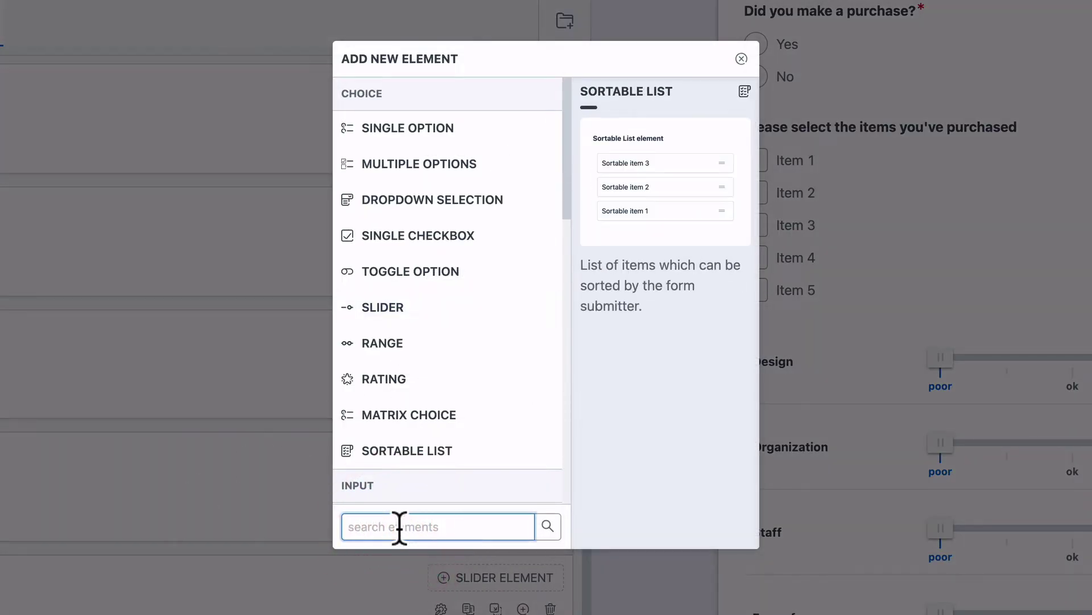
type("headi")
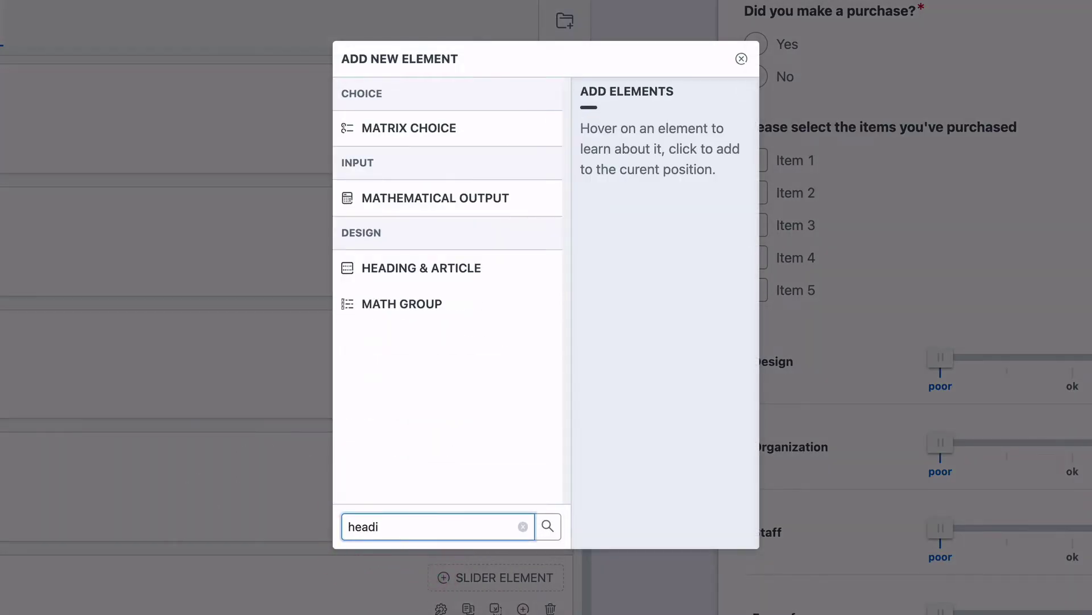
left_click(458, 269)
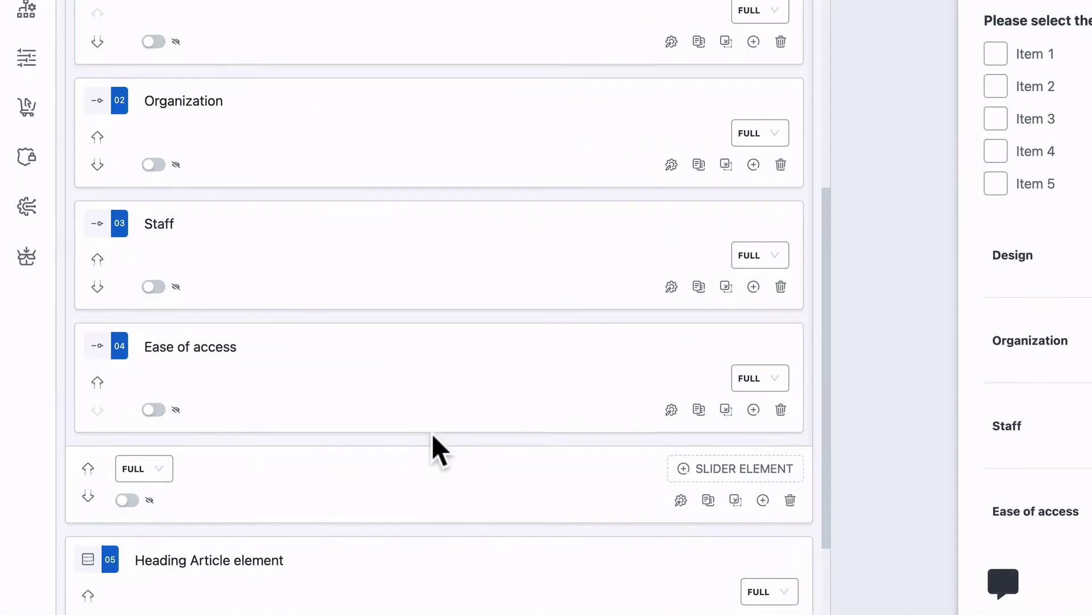
- Change the new heading element's title to "Please rate each from 1-5"
scroll(432, 437, "down", 3)
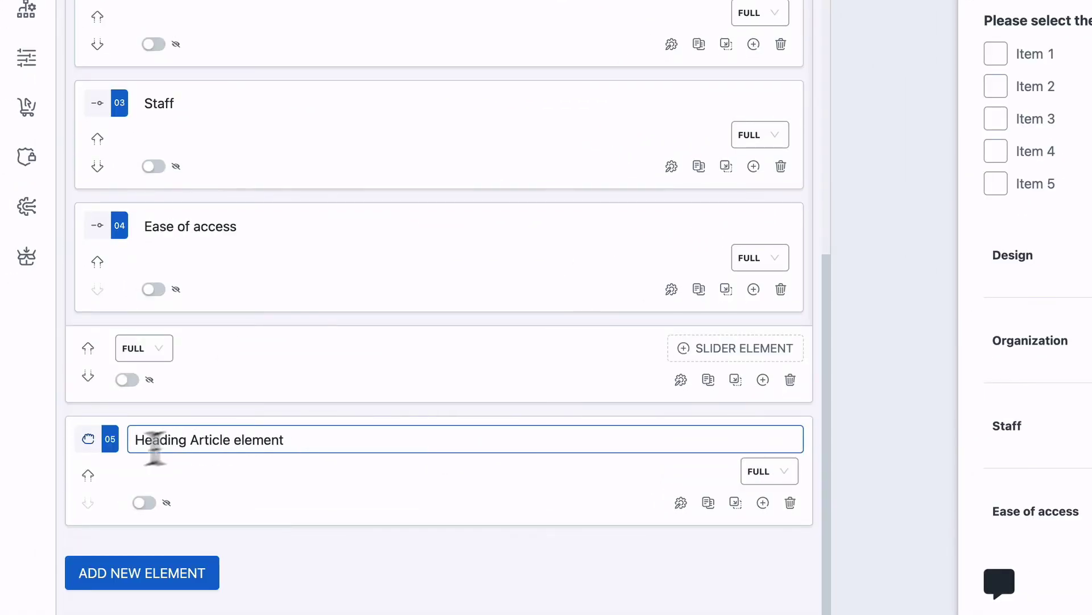
left_click(359, 438)
key("ctrl+a")
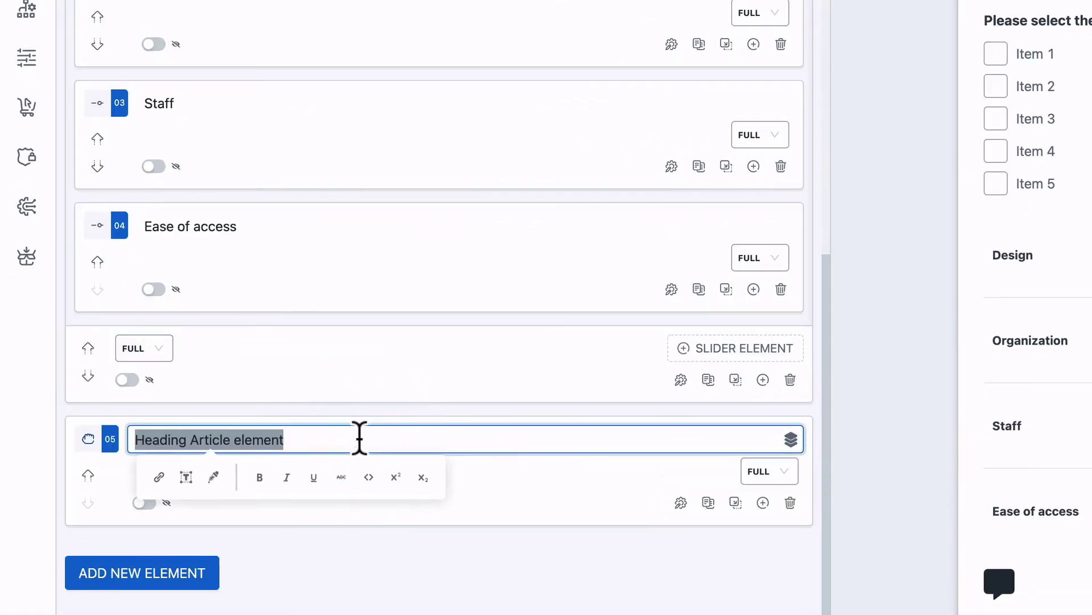
type("Please rate each from 1-5")
- Copy the rating heading's subtitle from the example form and set it as the new heading's subtitle: "1 being lowest and 5 highest"
left_click(681, 503)
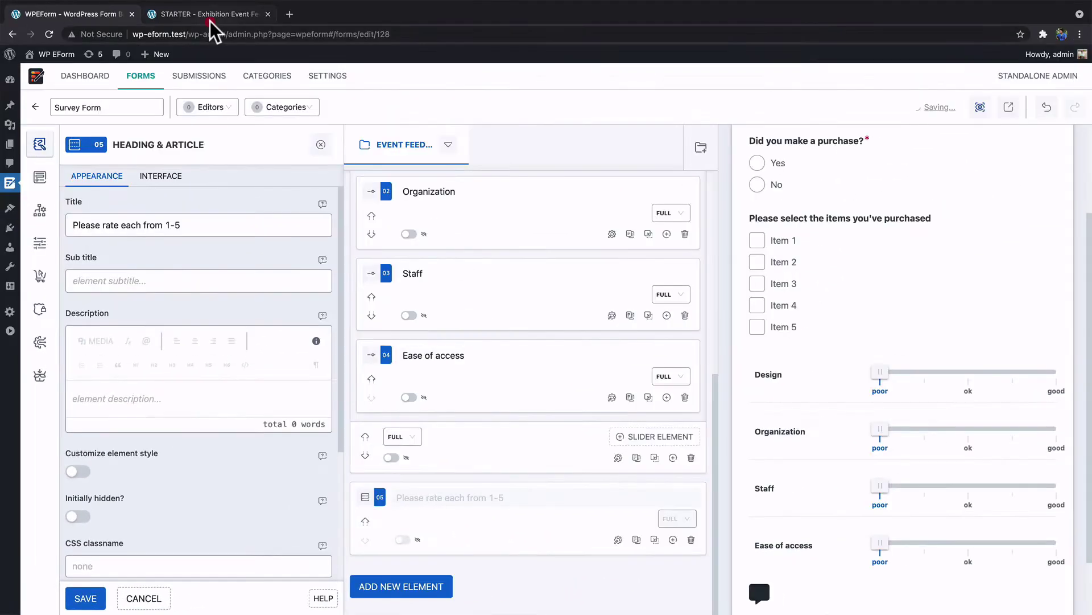
left_click(210, 14)
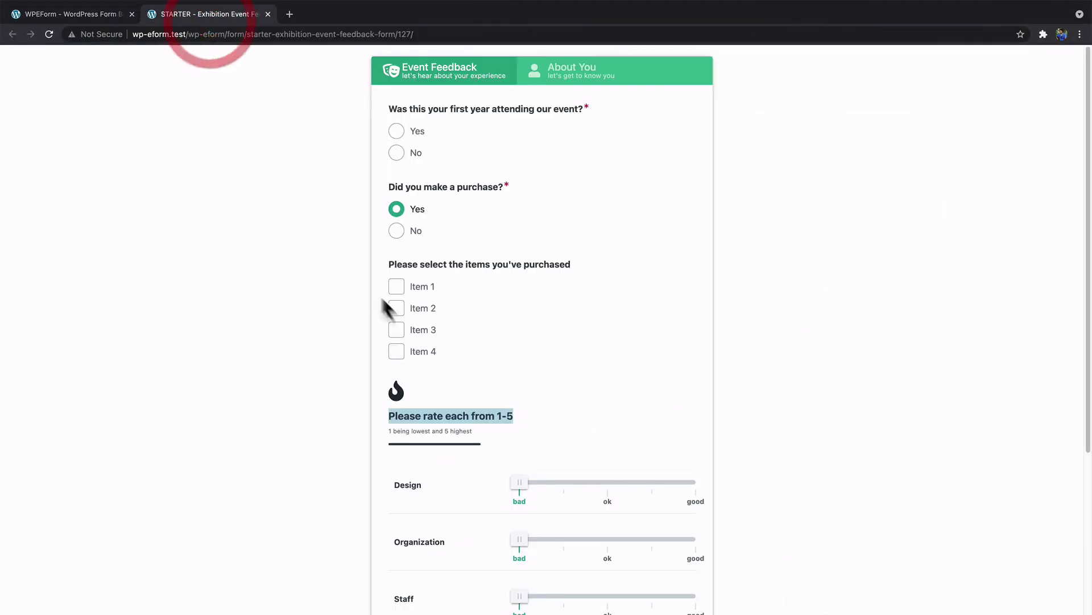
left_click(423, 432)
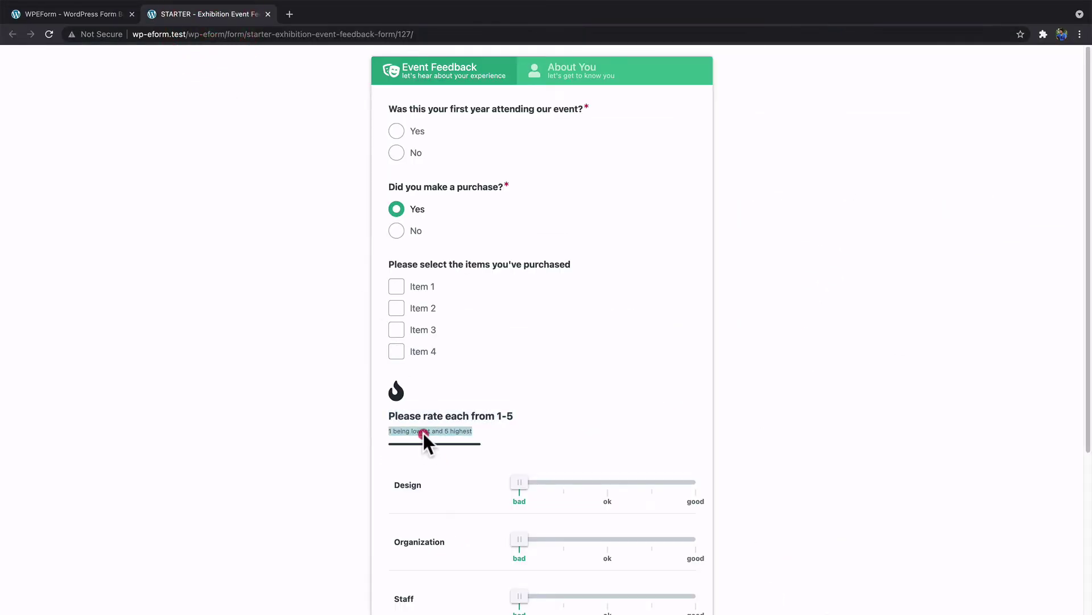
left_click(103, 13)
left_click(154, 275)
type("1 being lowest and 5 highest")
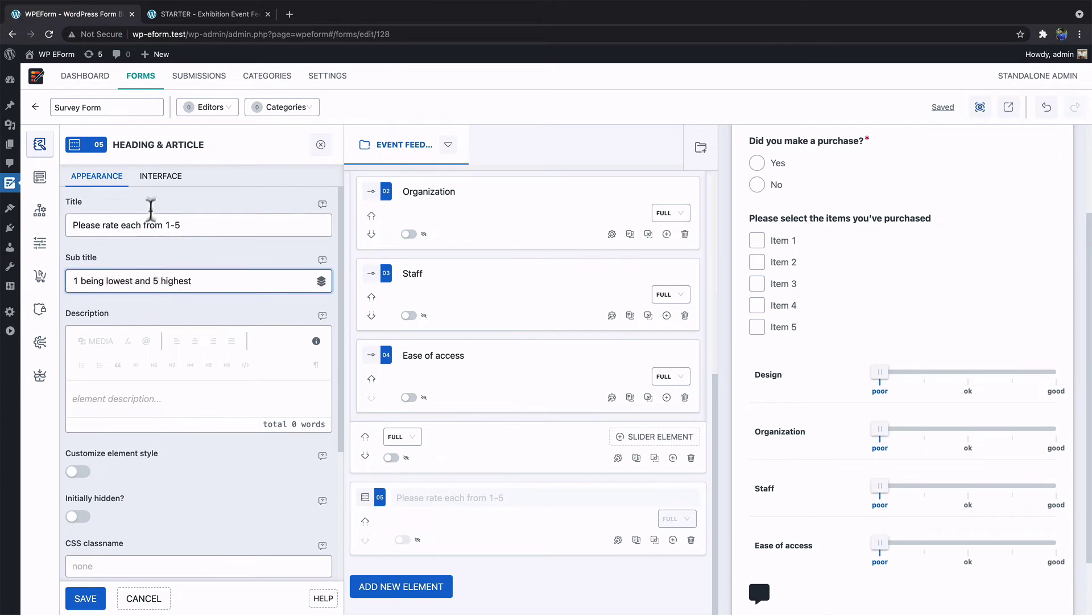
- Give the heading a fire icon, save its settings, and move it directly above the slider group
left_click(161, 177)
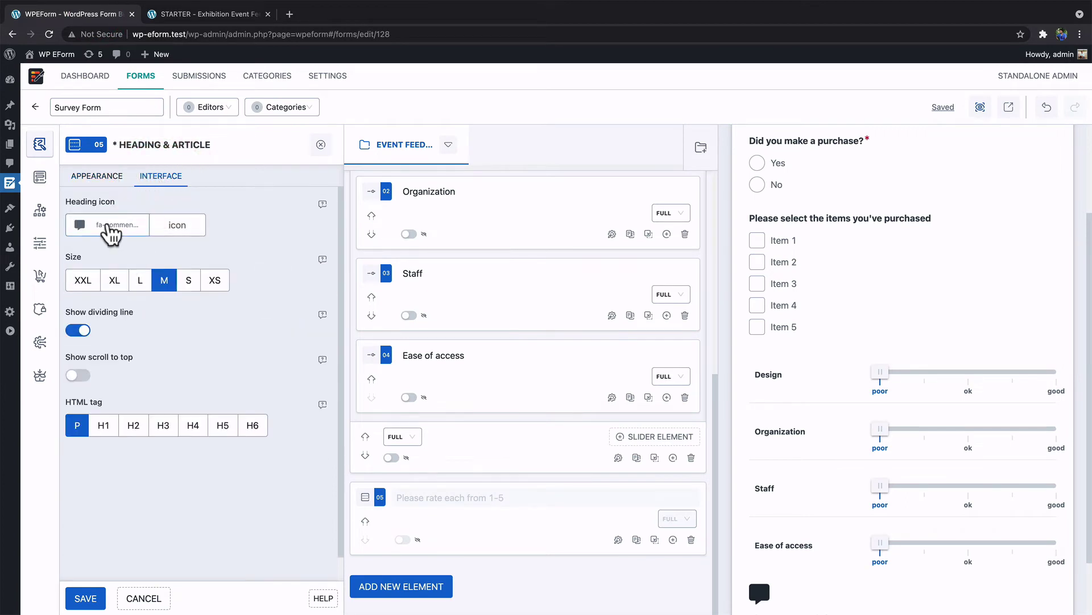
left_click(108, 231)
left_click(105, 257)
type("fire")
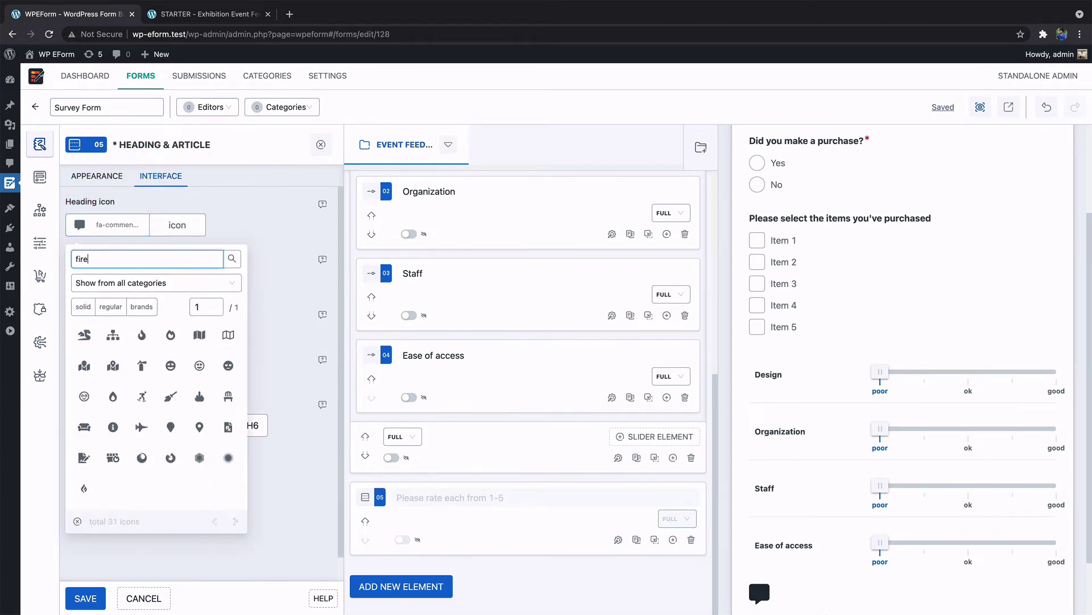
left_click(137, 335)
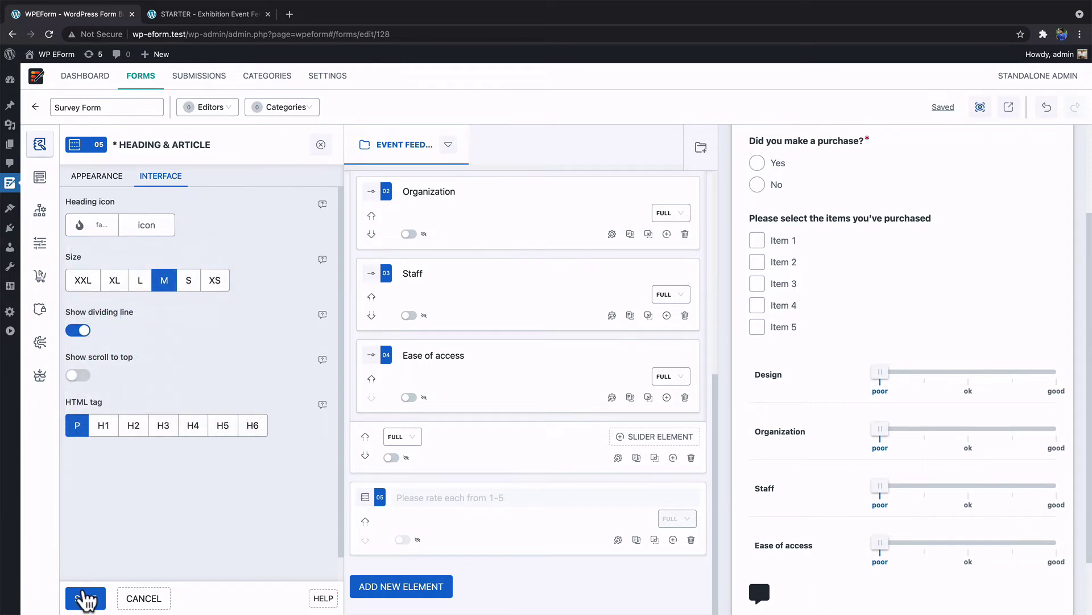
left_click(85, 599)
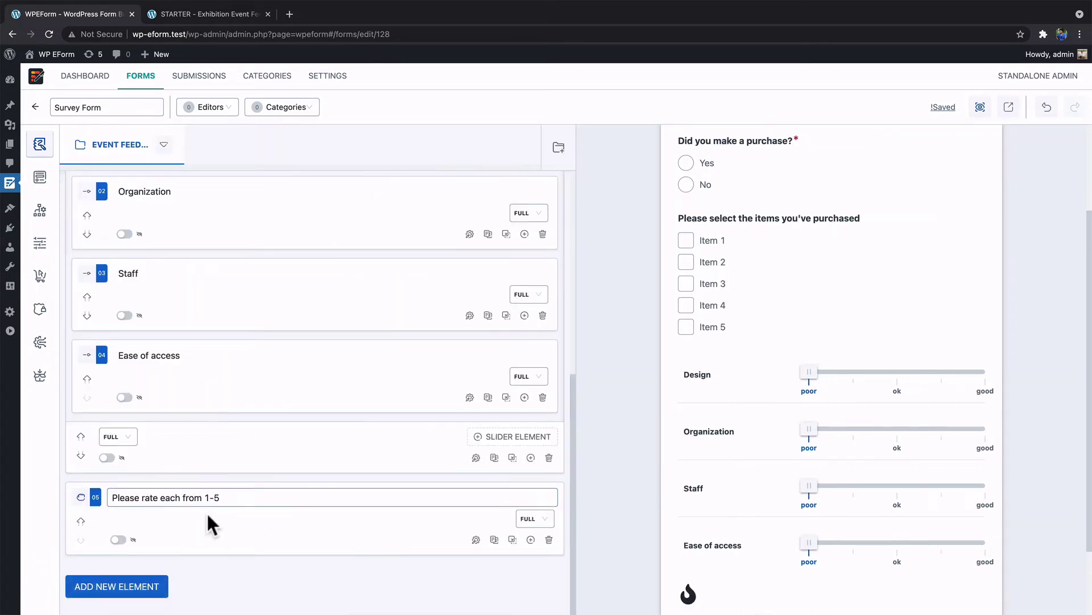
left_click_drag(79, 498, 158, 261)
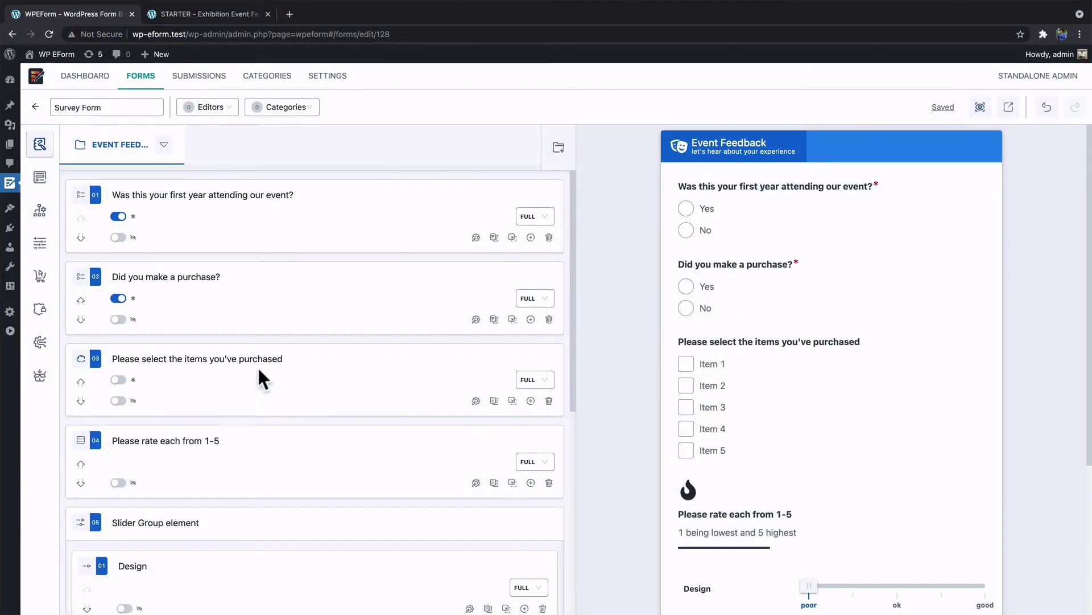
- Make the "Please select the items you've purchased" question initially hidden
left_click(253, 357)
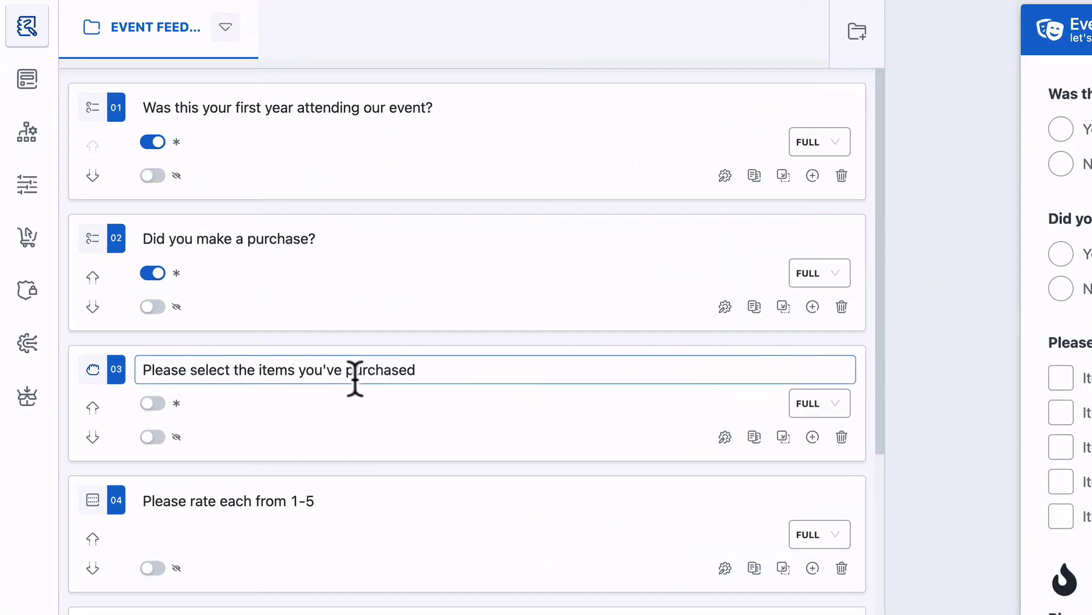
left_click(153, 437)
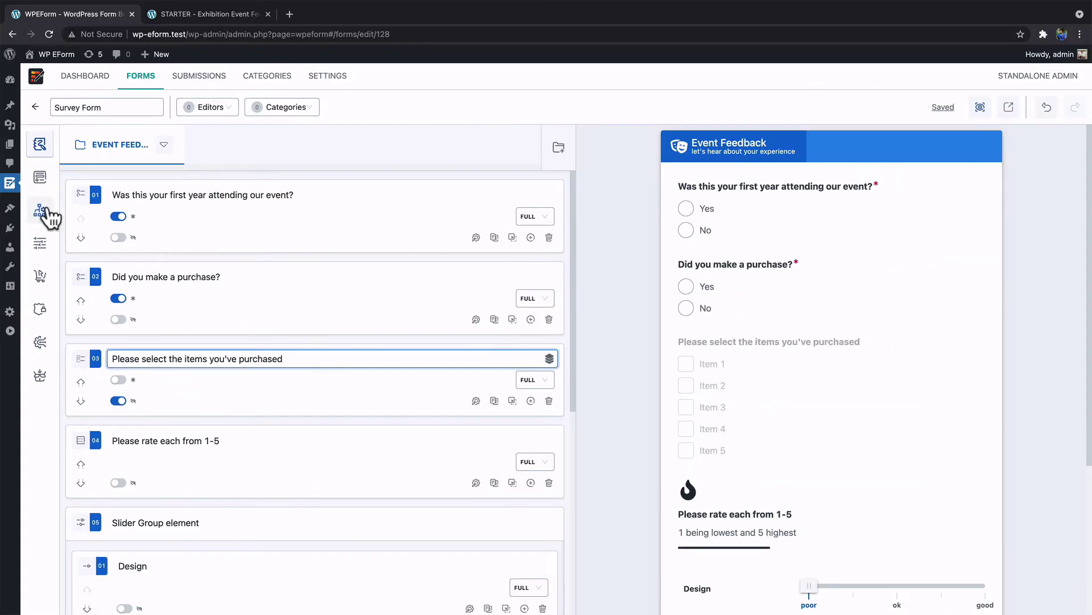
- Add a conditional logic rule whose event is that "Did you make a purchase?" has a value equal to Yes
left_click(45, 209)
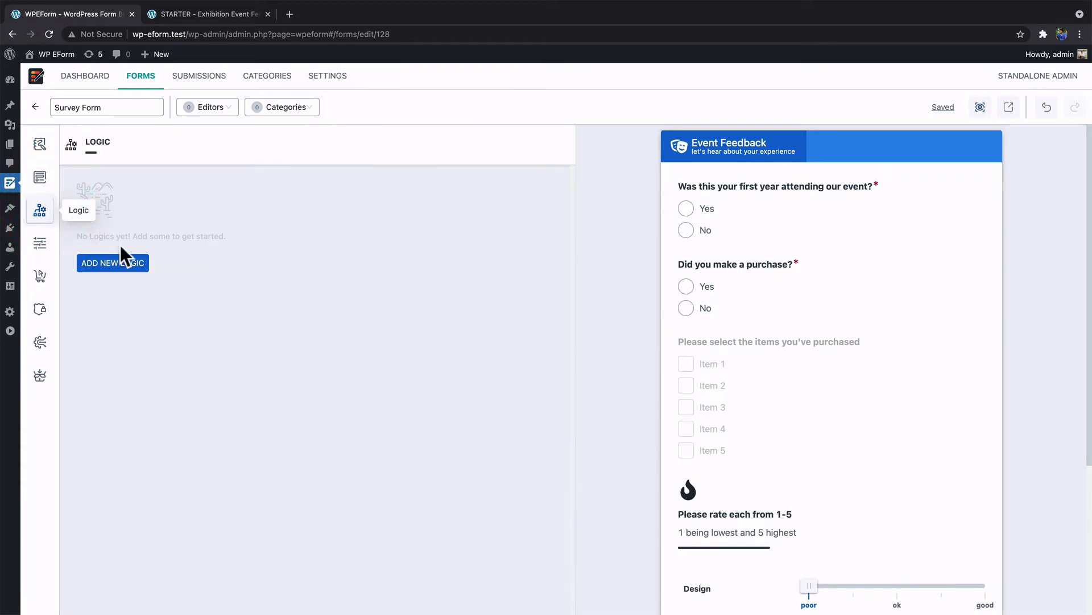
left_click(112, 263)
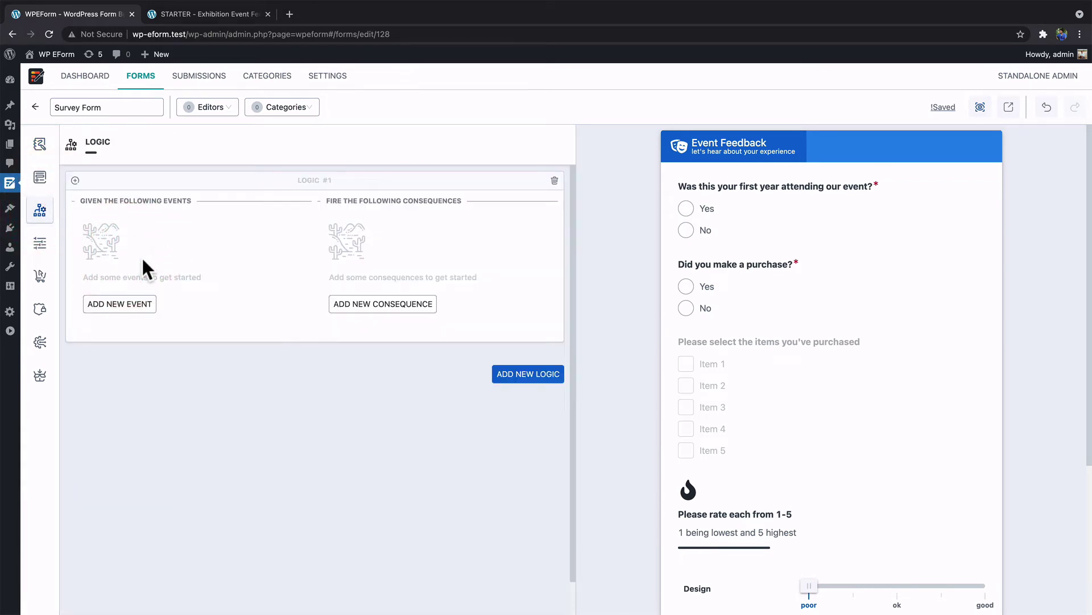
left_click(142, 308)
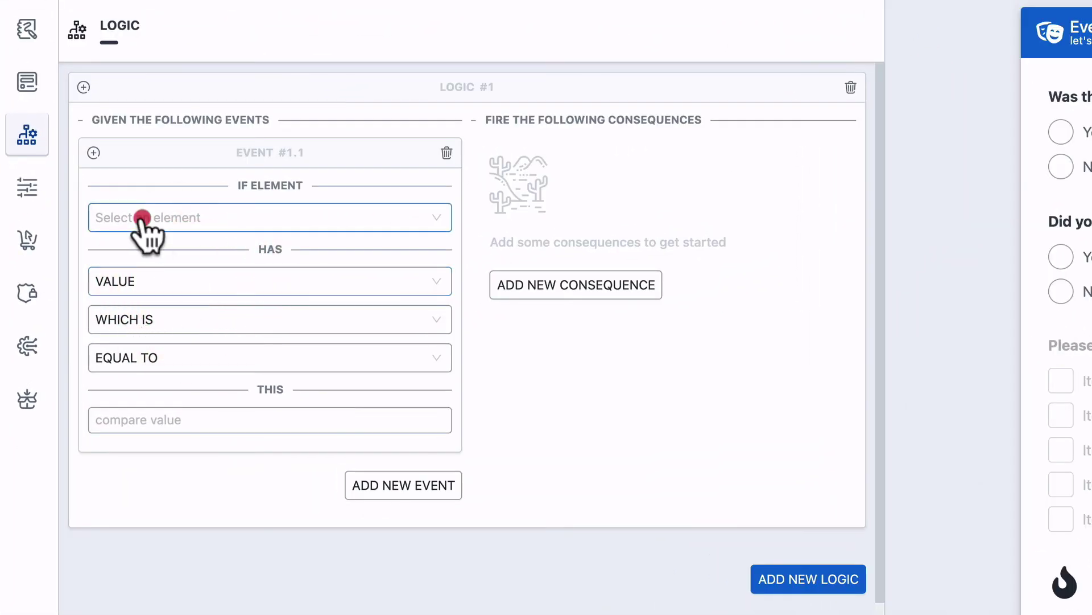
left_click(143, 218)
left_click(211, 283)
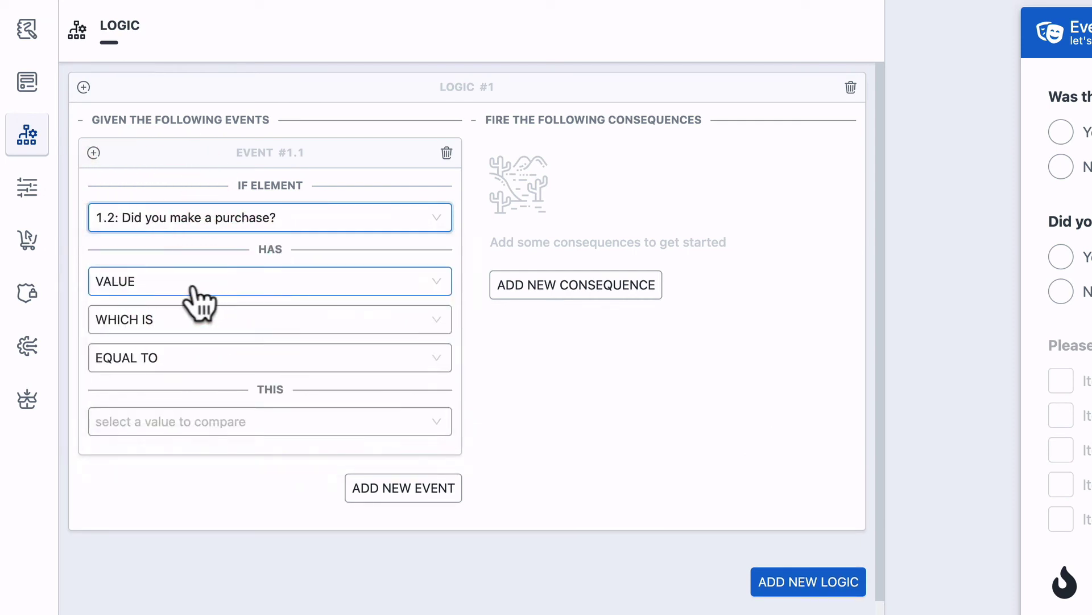
left_click(163, 435)
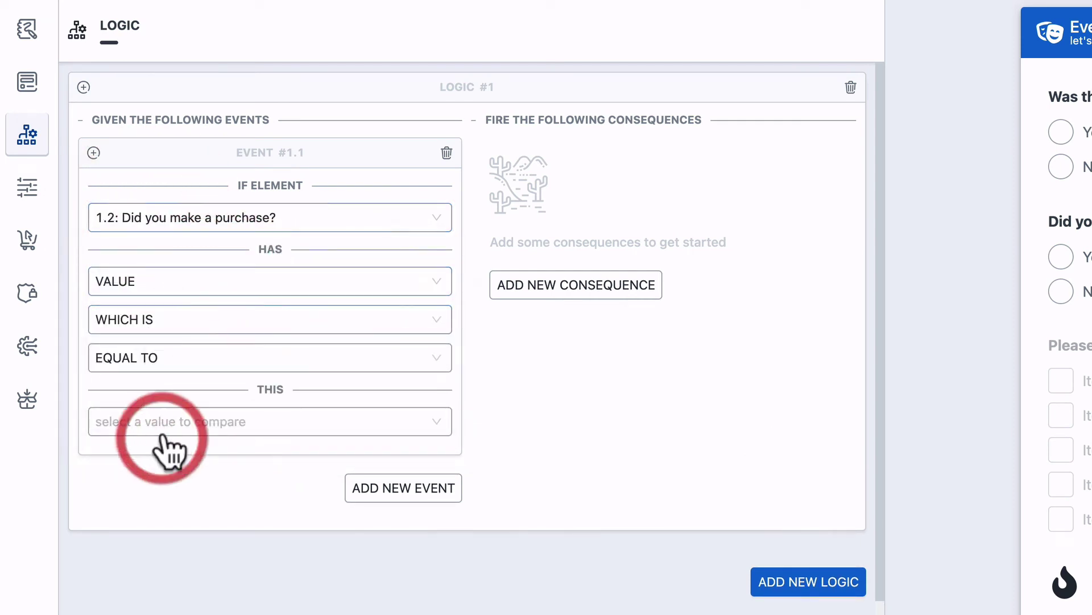
left_click(146, 453)
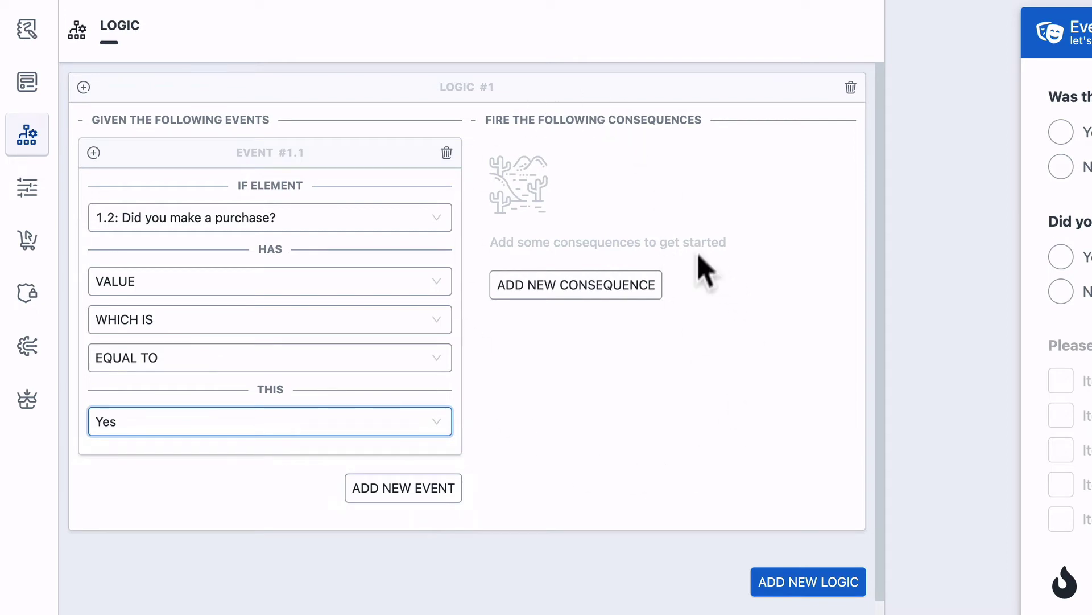
- Add a consequence showing "Please select the items you've purchased", and test the rule in the preview with Yes and No
left_click(628, 290)
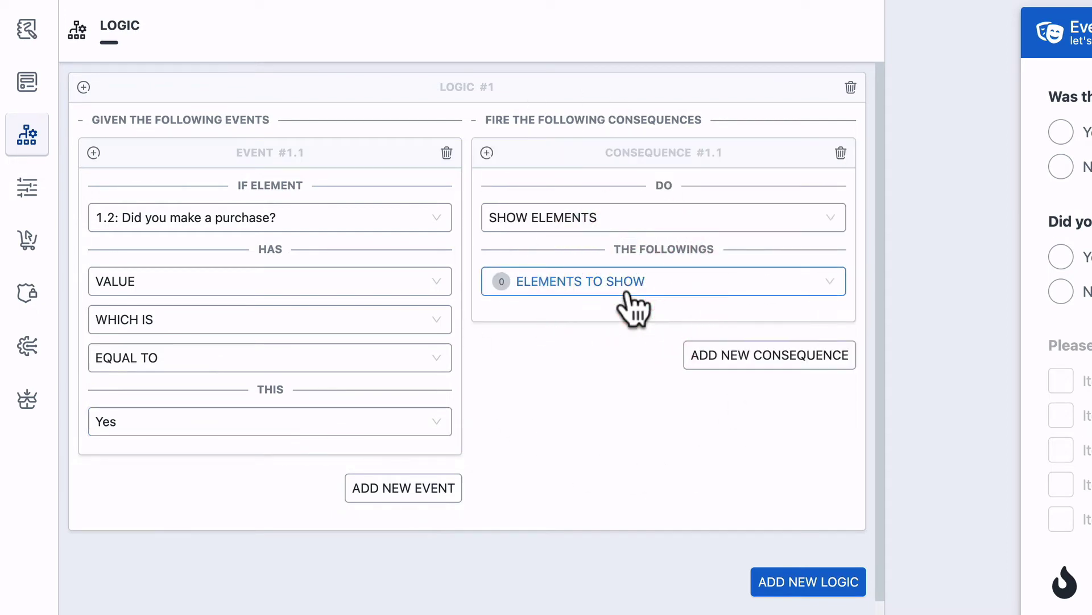
left_click(643, 231)
left_click(631, 254)
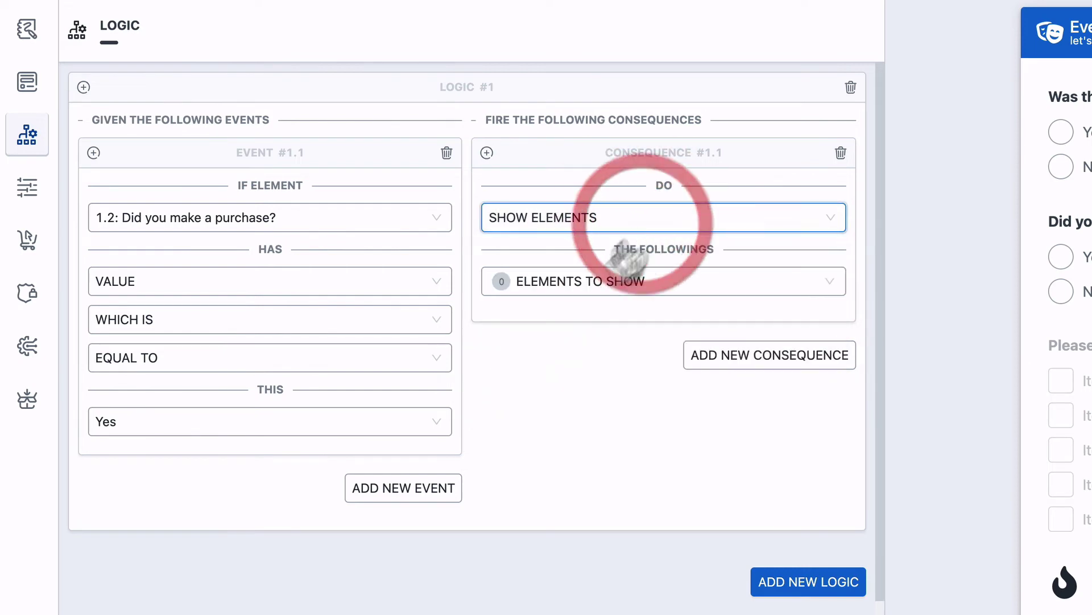
left_click(576, 282)
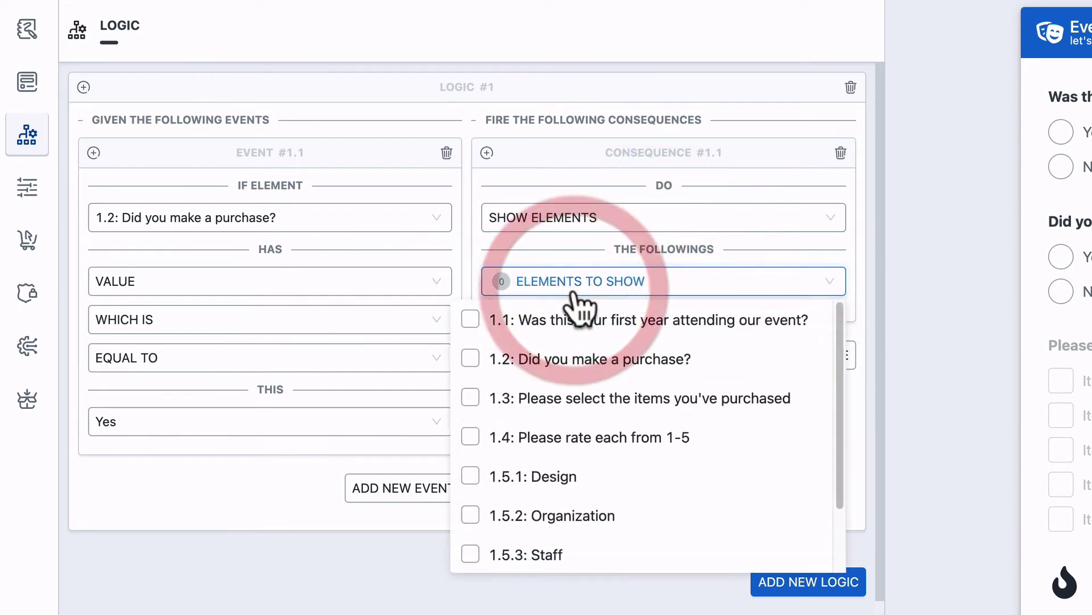
left_click(580, 401)
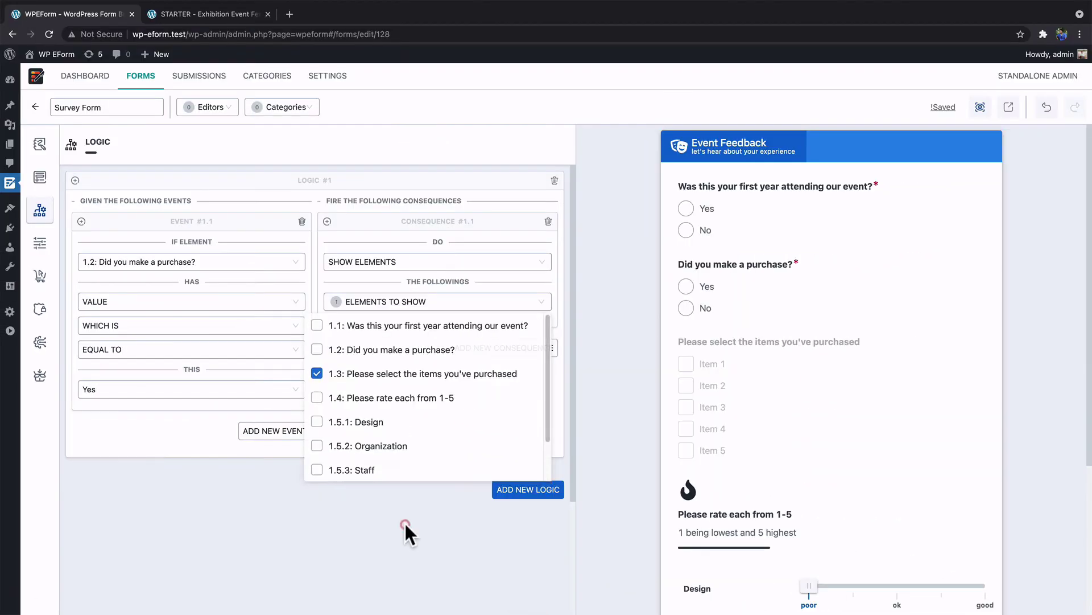
left_click(405, 521)
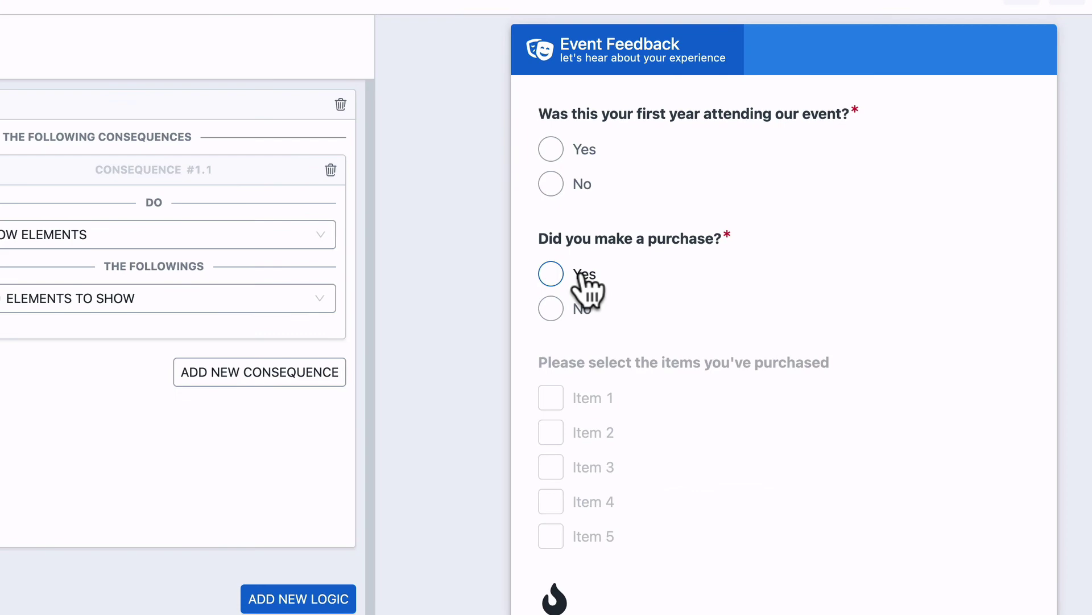
left_click(578, 272)
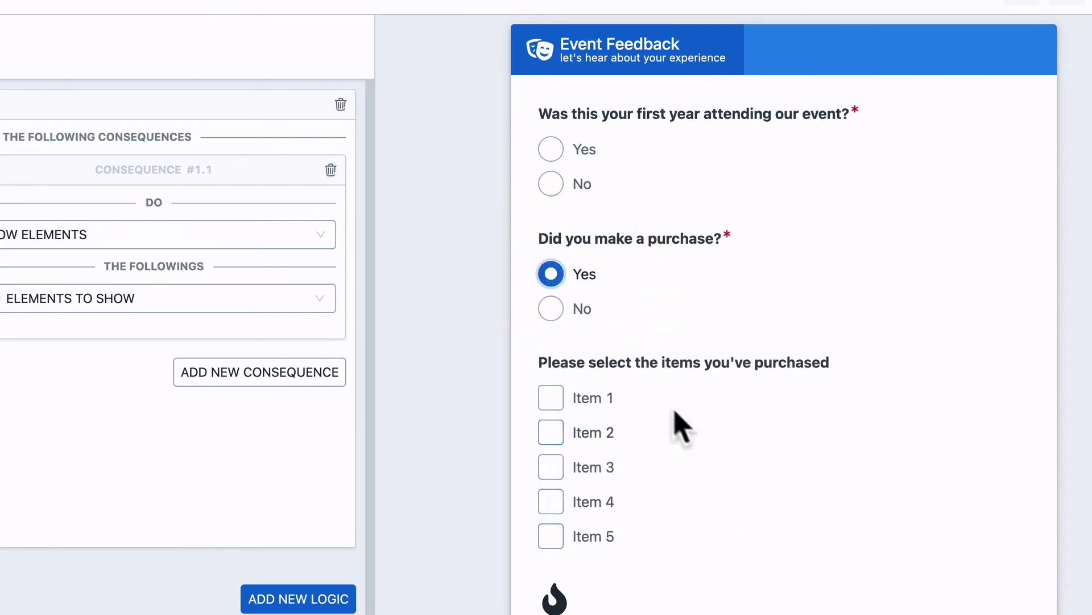
left_click(581, 308)
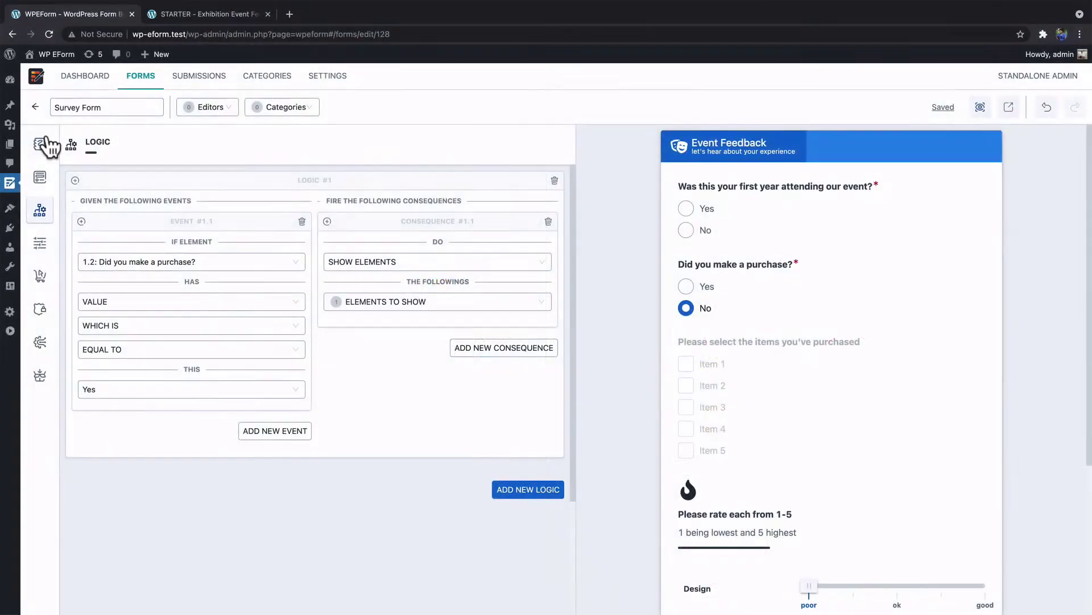
- Add a second page to the form with the title "About You" and the subtitle "let's get to know you"
left_click(31, 153)
left_click(863, 138)
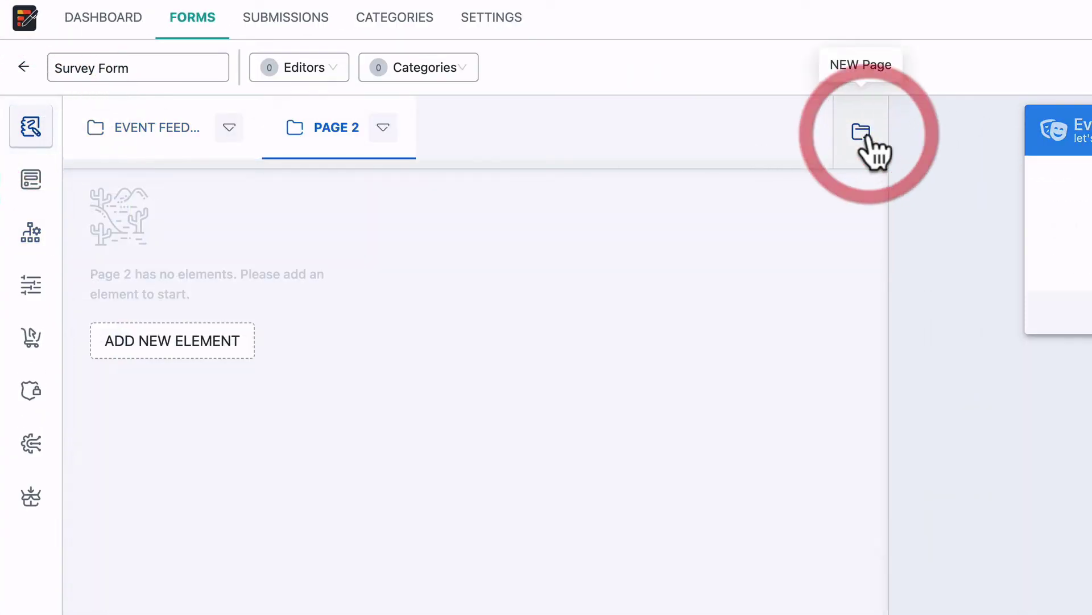
left_click(338, 140)
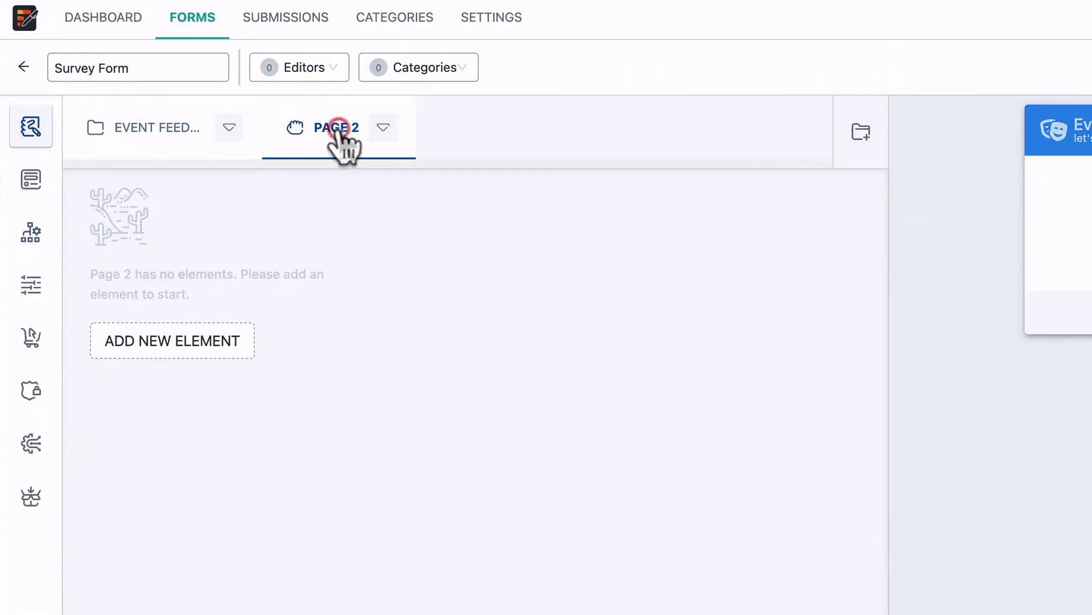
left_click(302, 224)
key("ctrl+a")
type("Ab")
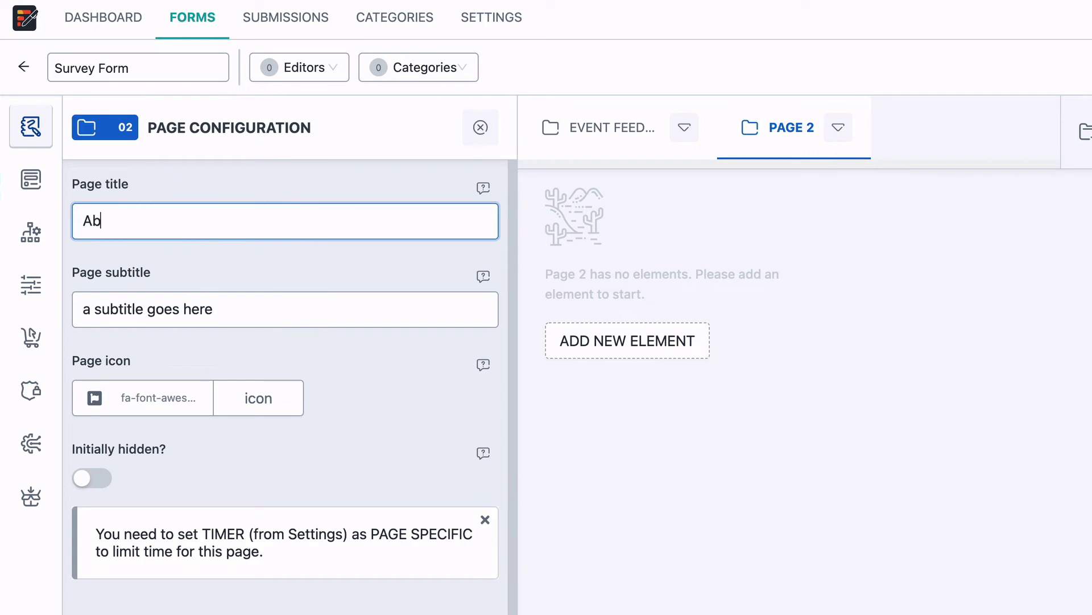
key("Tab")
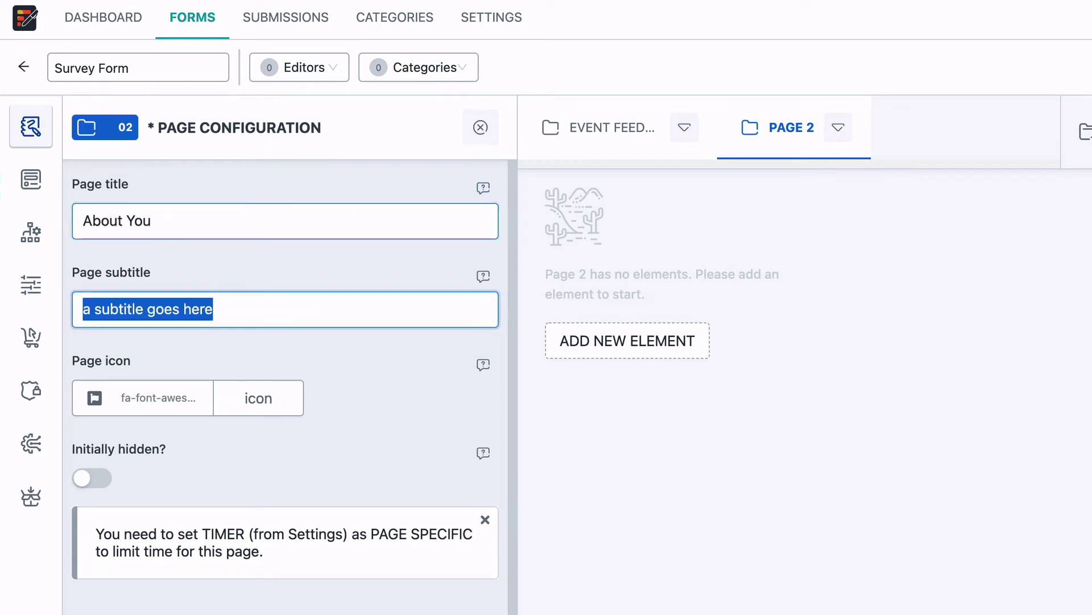
type("let's get to know you")
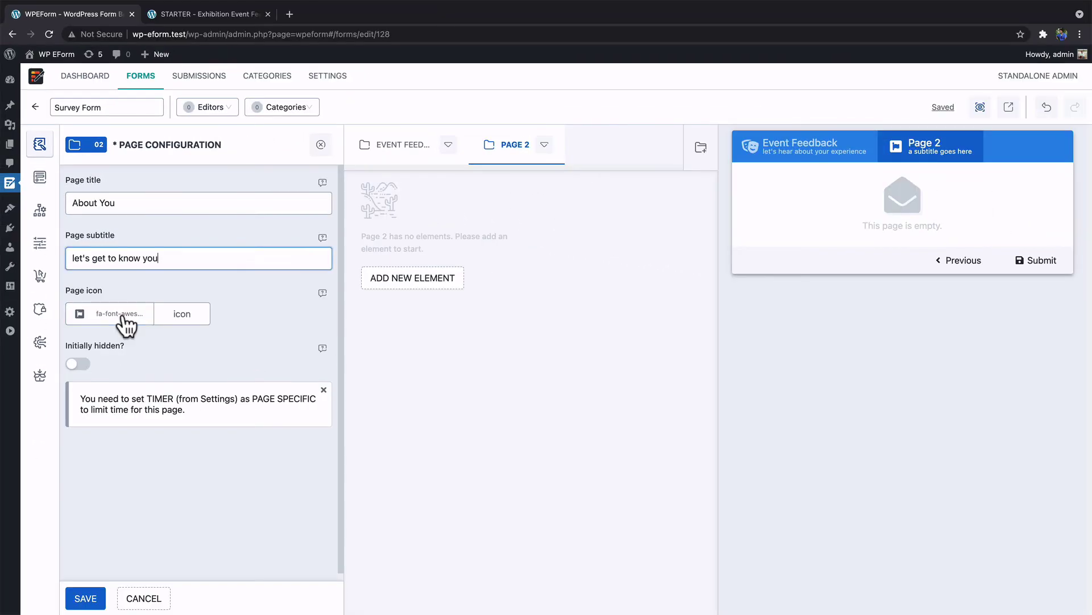
- Give the second page a solid user icon and save its page configuration
left_click(154, 398)
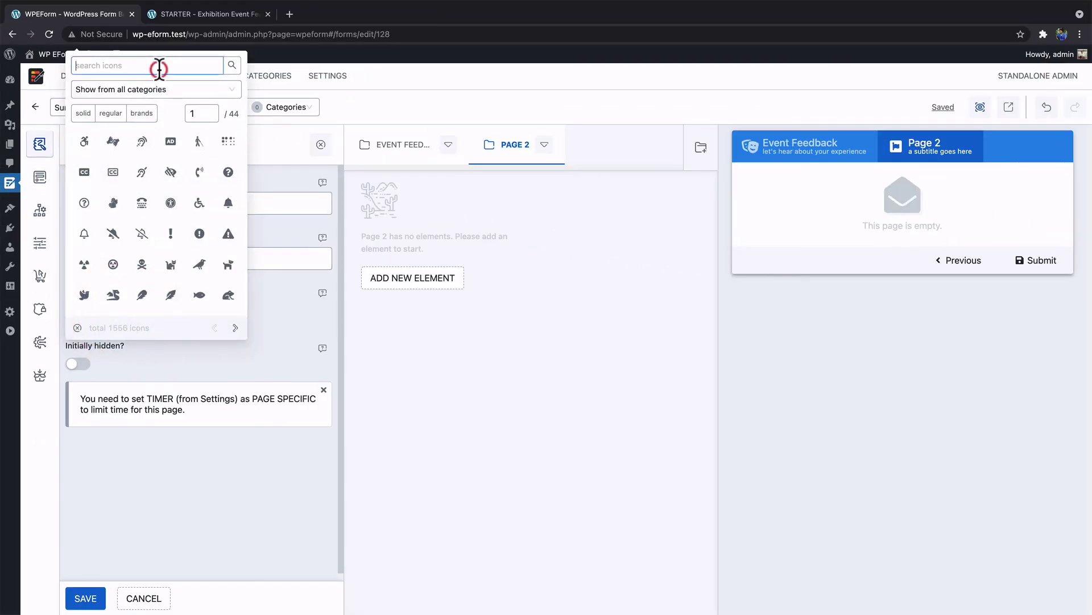
type("user")
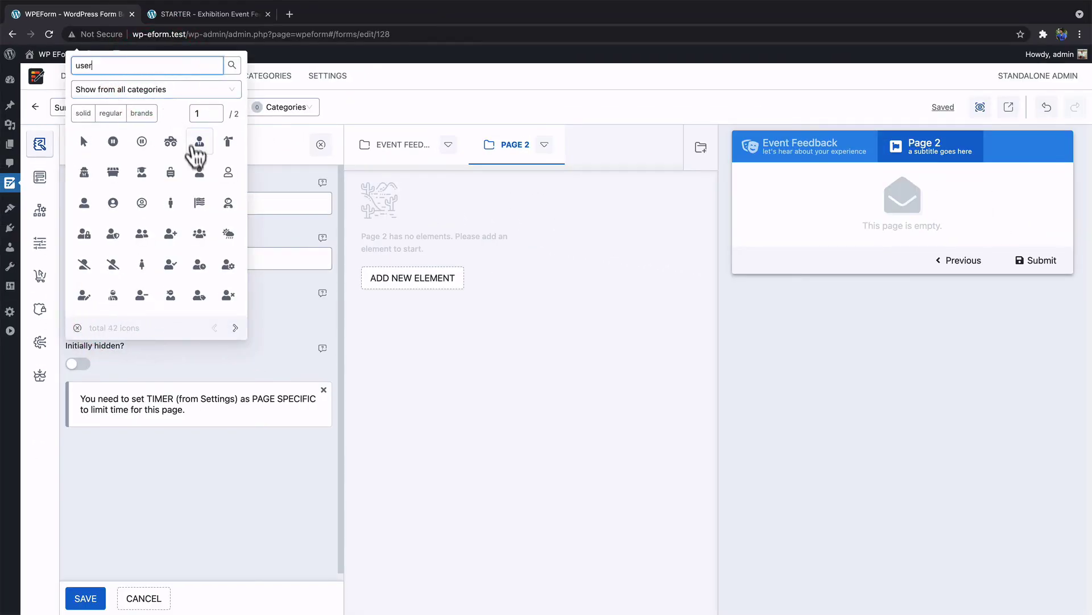
left_click(197, 172)
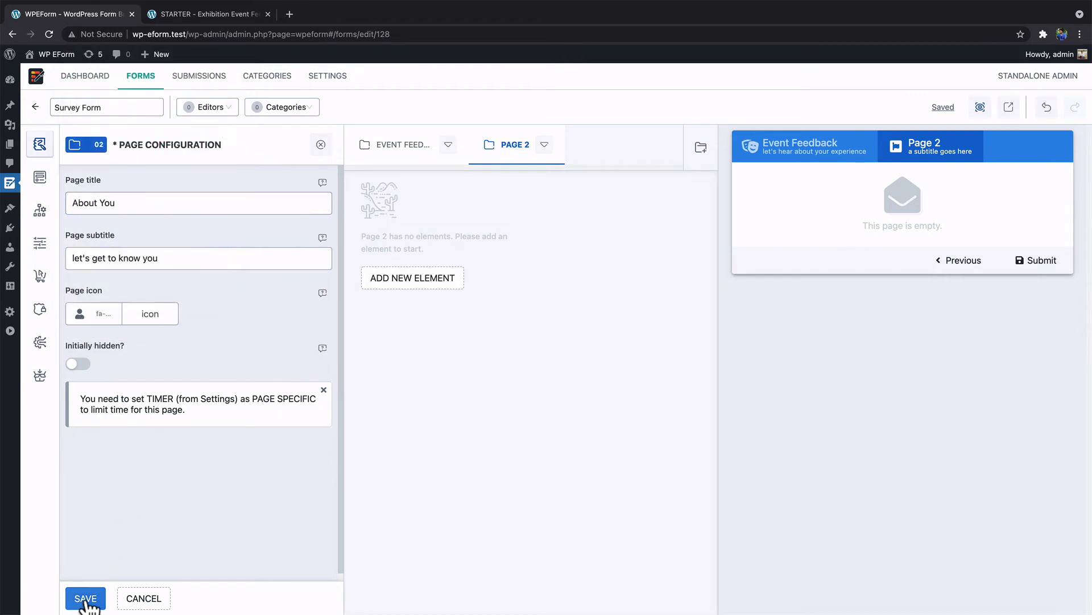
left_click(85, 599)
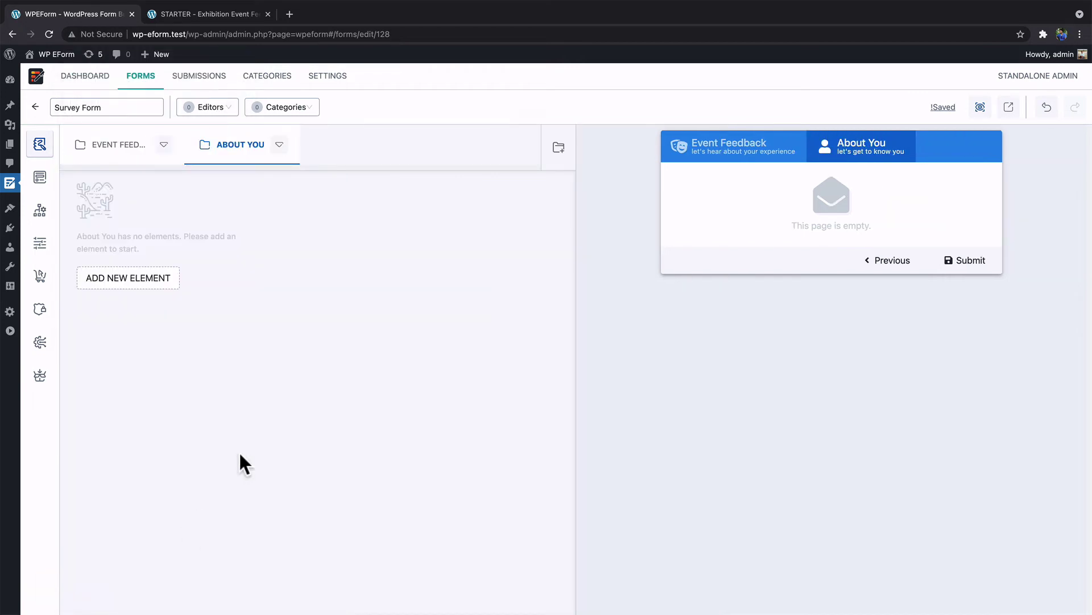
- Add a First Name element to the About You page and set it as the submitting user's first name
left_click(175, 275)
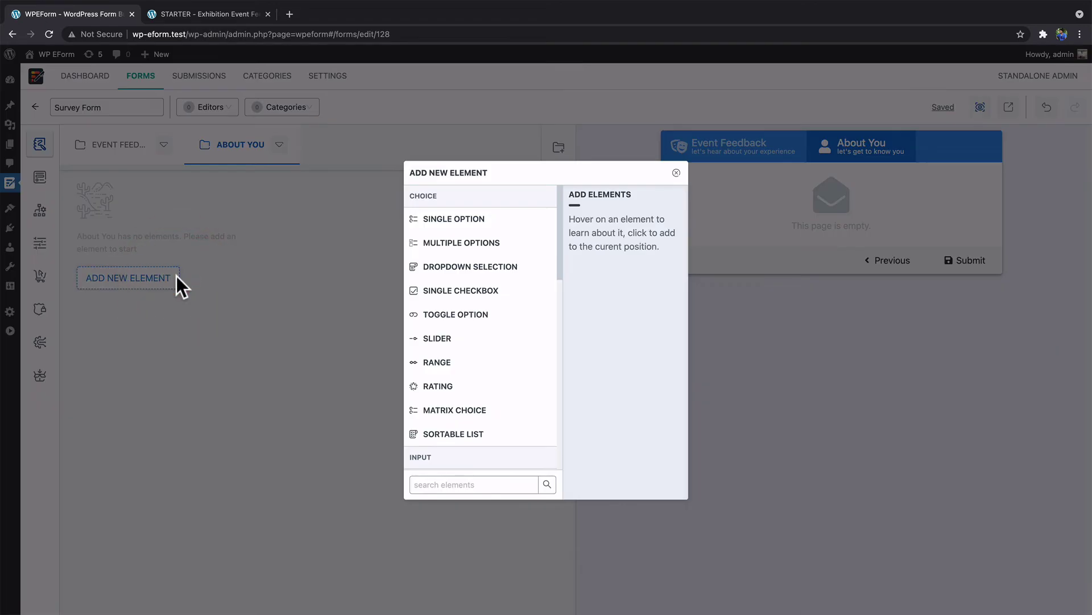
scroll(455, 394, "down", 5)
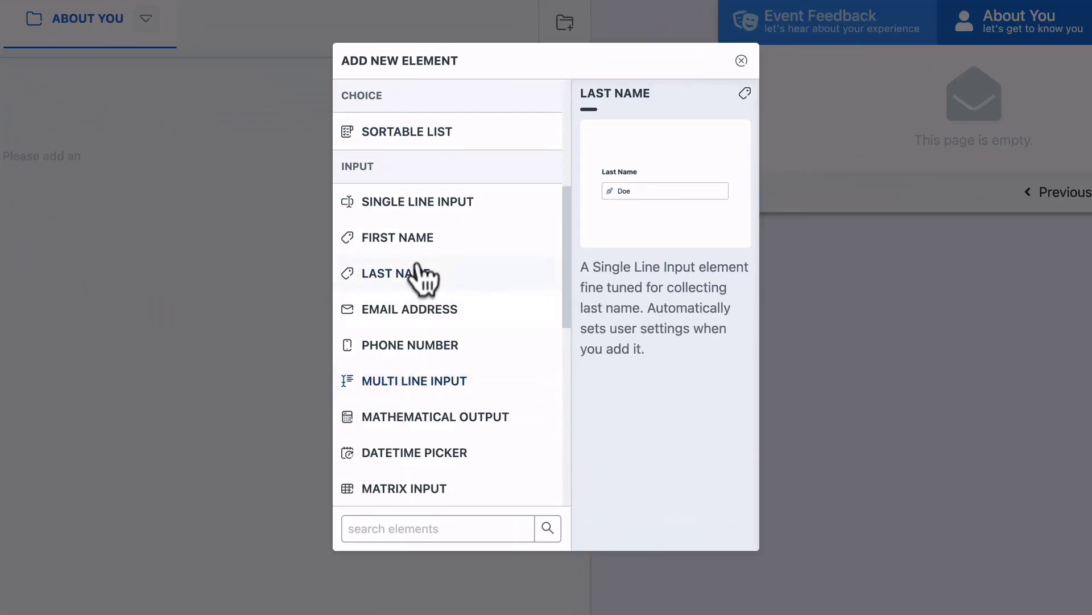
left_click(424, 238)
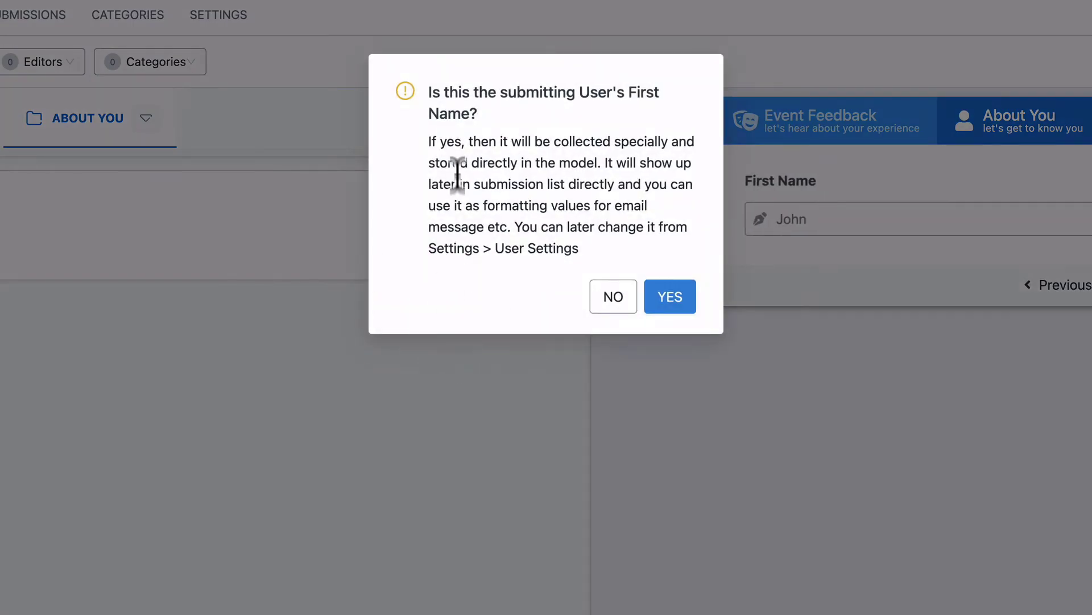
left_click(690, 308)
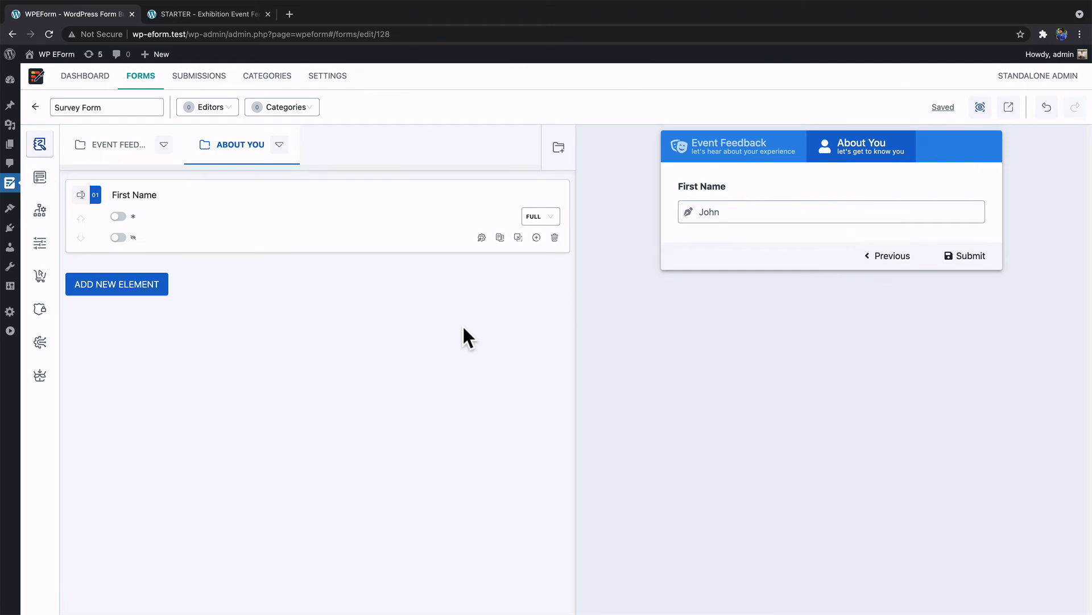
- Add a Last Name element below First Name and set it as the submitting user's last name
left_click(152, 286)
scroll(477, 365, "down", 5)
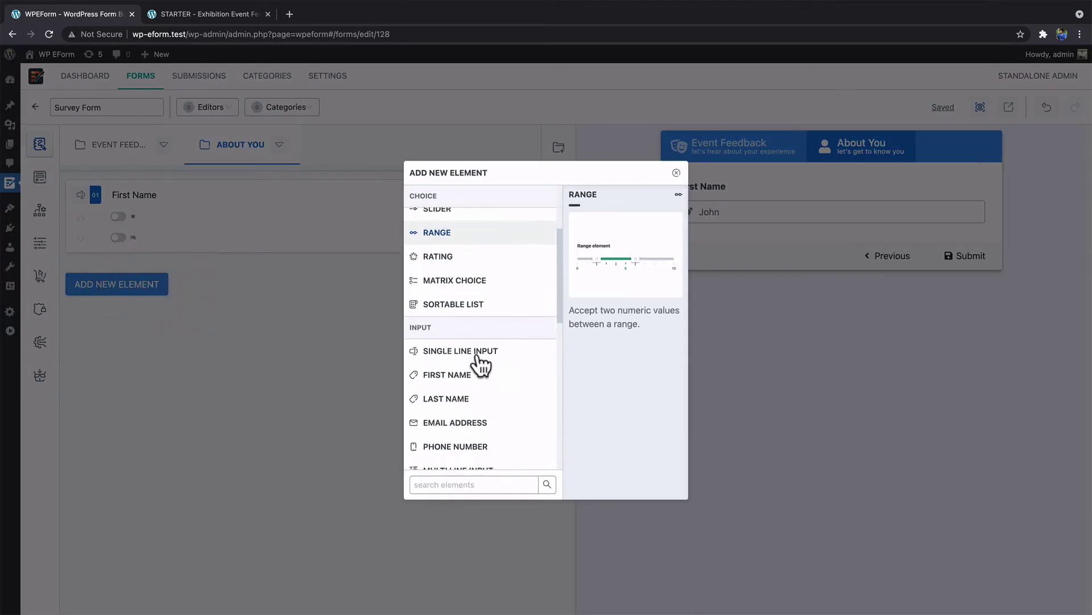
left_click(461, 390)
left_click(635, 271)
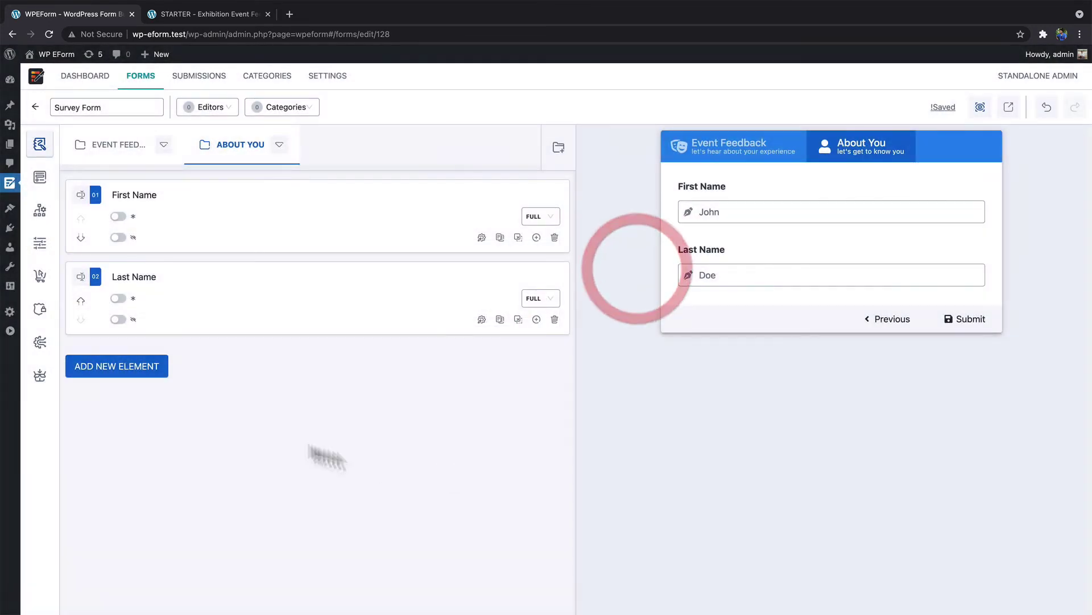
- Add an Email Address element below Last Name and set it as the submitting user's email address
left_click(158, 371)
scroll(484, 365, "down", 5)
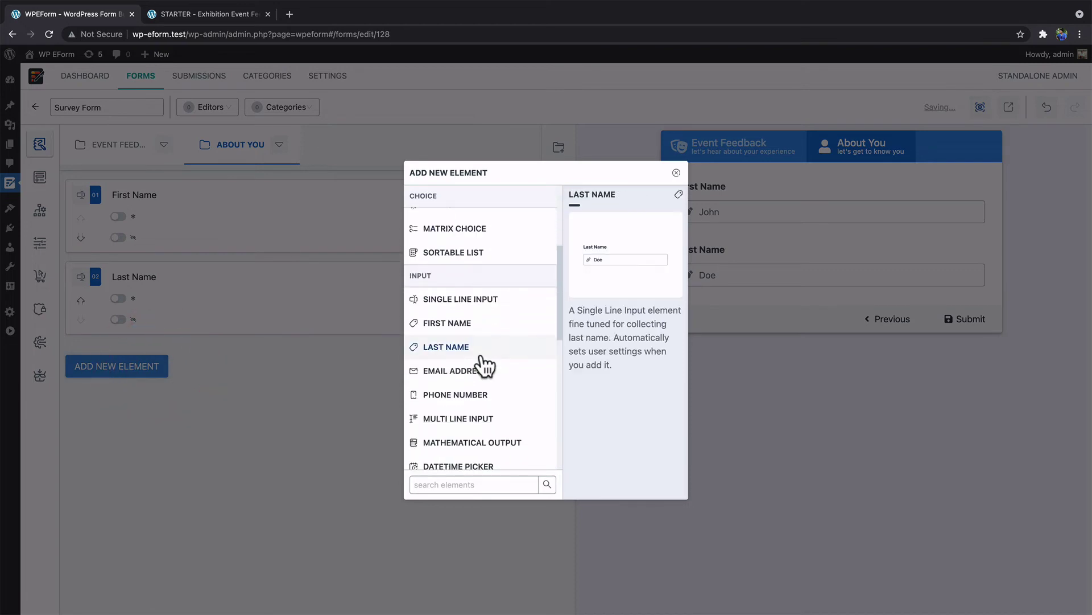
left_click(472, 370)
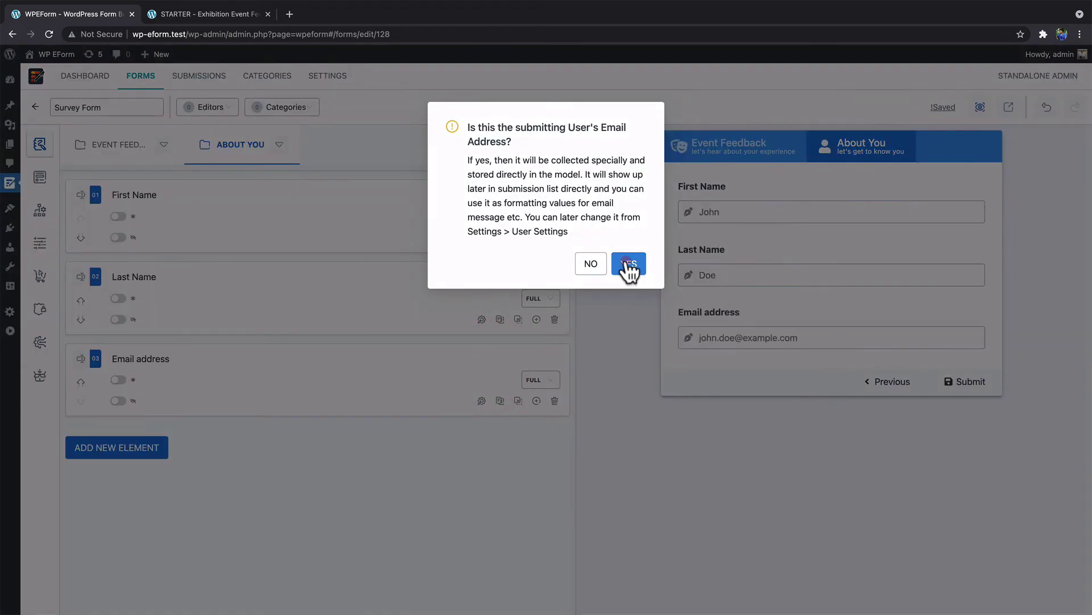
left_click(627, 263)
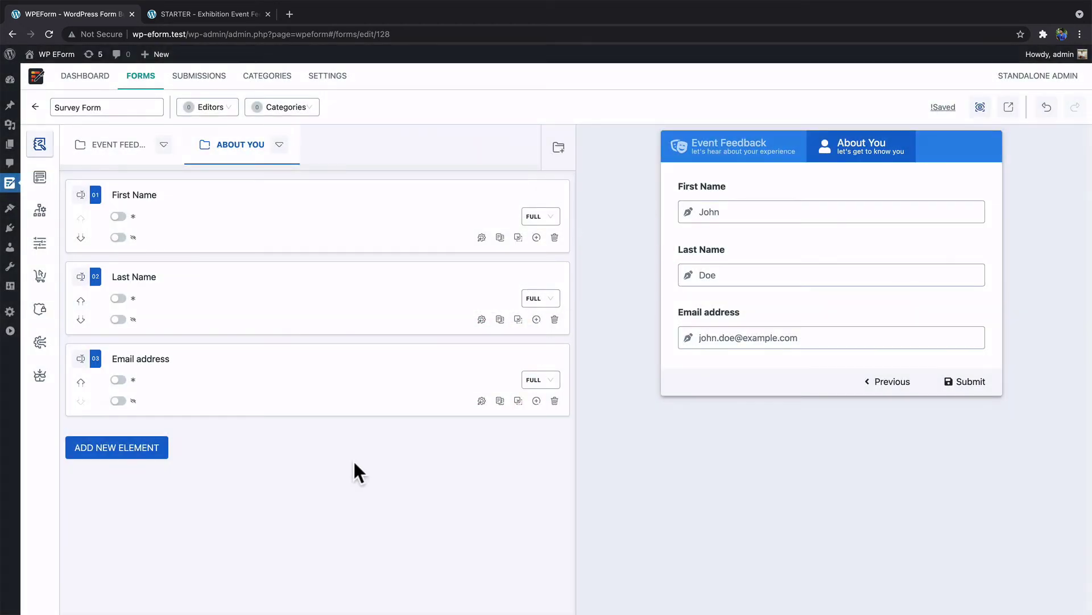
- Add an Address element below the email address on the About You page
left_click(143, 452)
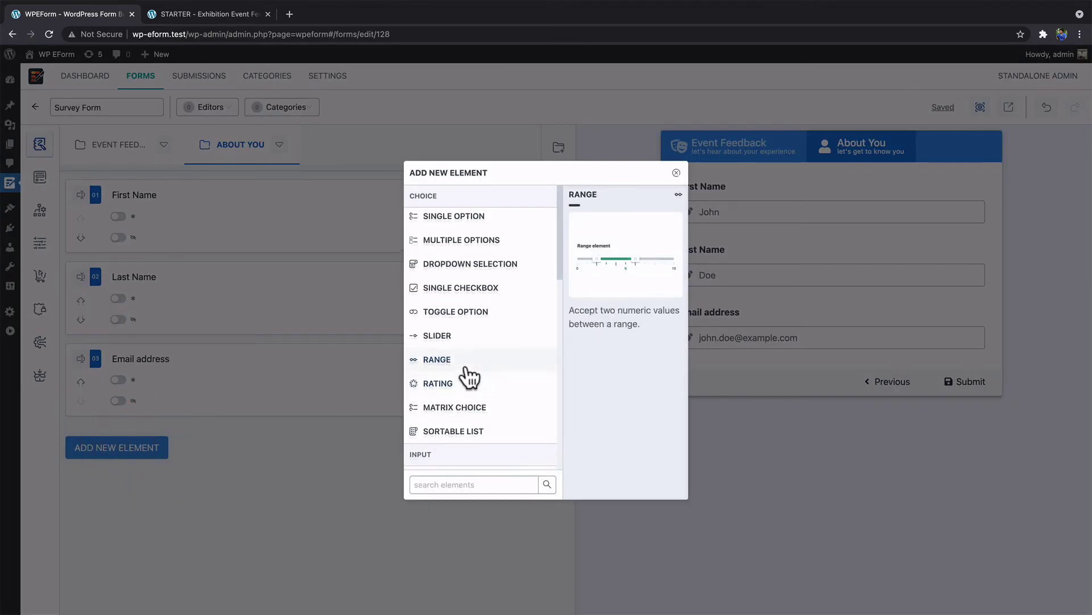
scroll(469, 377, "down", 3)
scroll(470, 378, "down", 3)
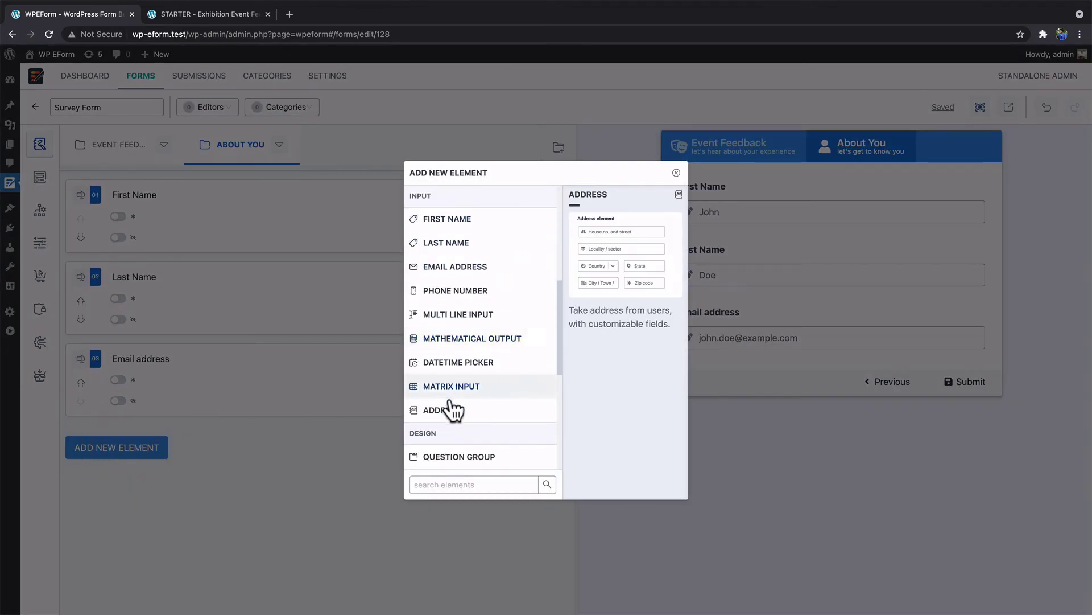
left_click(445, 410)
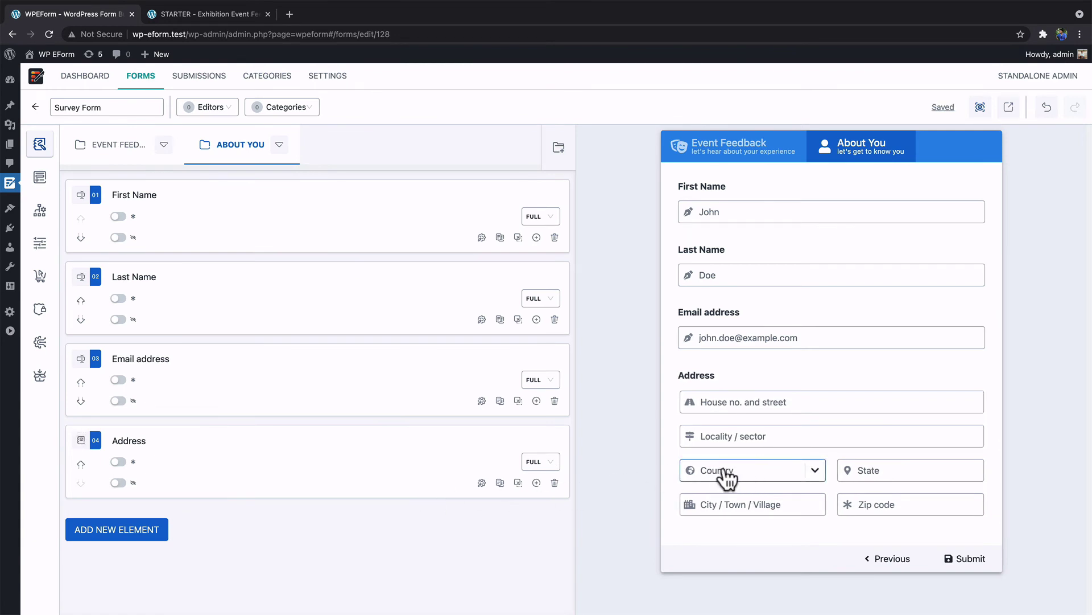
- Restrict the Address element's selectable countries to United States
left_click(483, 483)
left_click(147, 178)
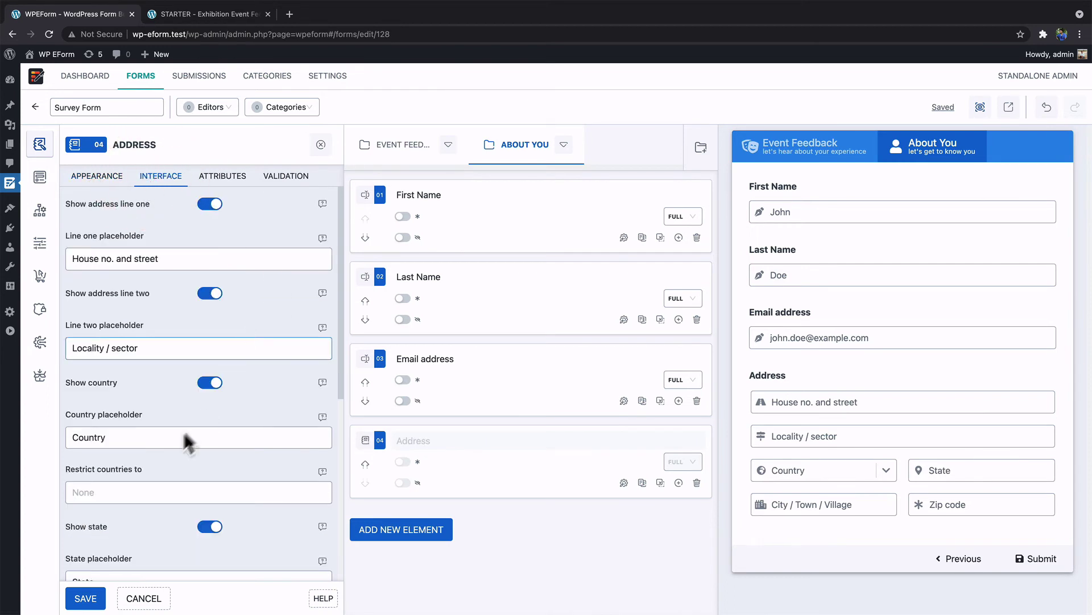
left_click(194, 488)
type("united")
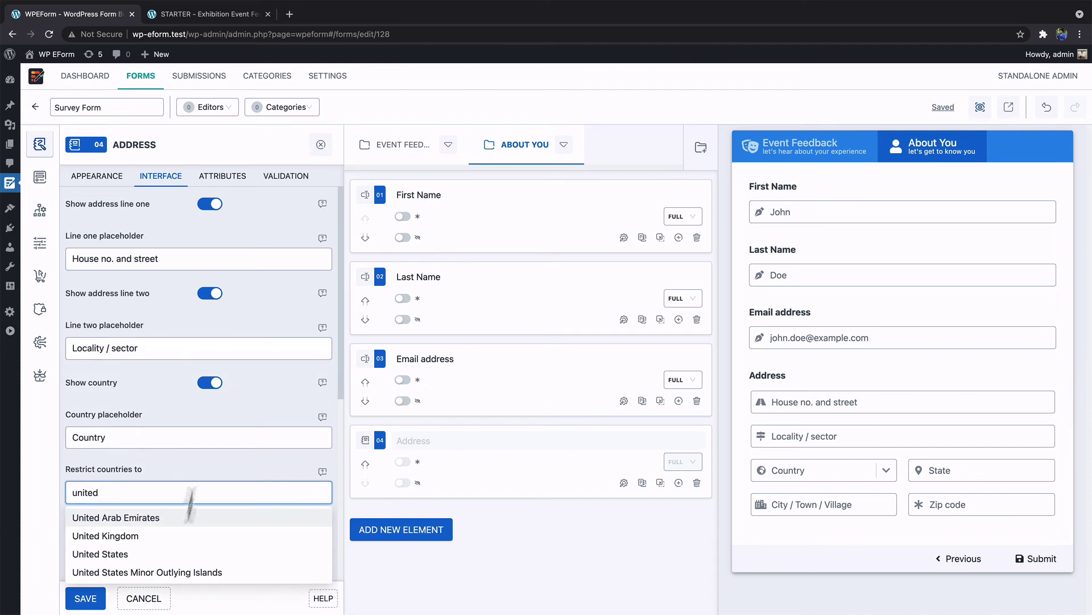
left_click(170, 555)
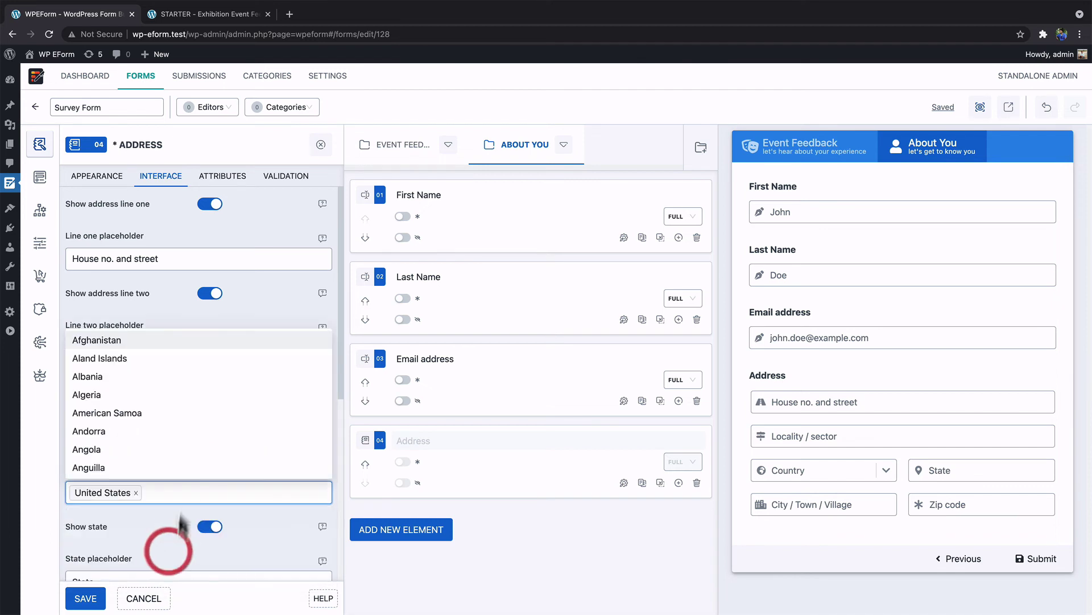
left_click(159, 506)
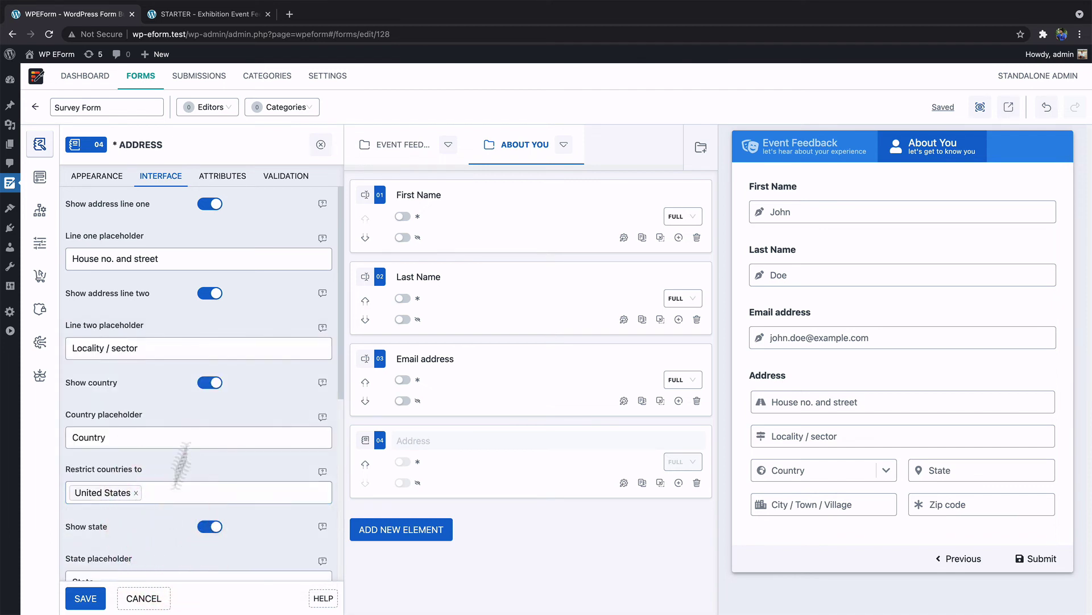
- Set the Address element's default country to United States and save the element
left_click(234, 179)
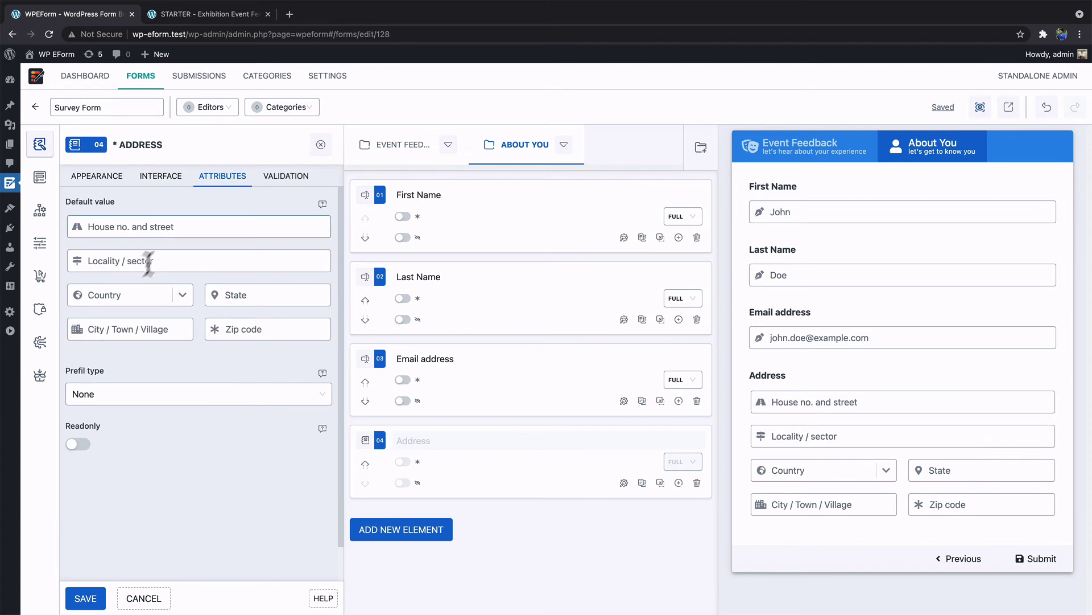
left_click(125, 305)
left_click(117, 360)
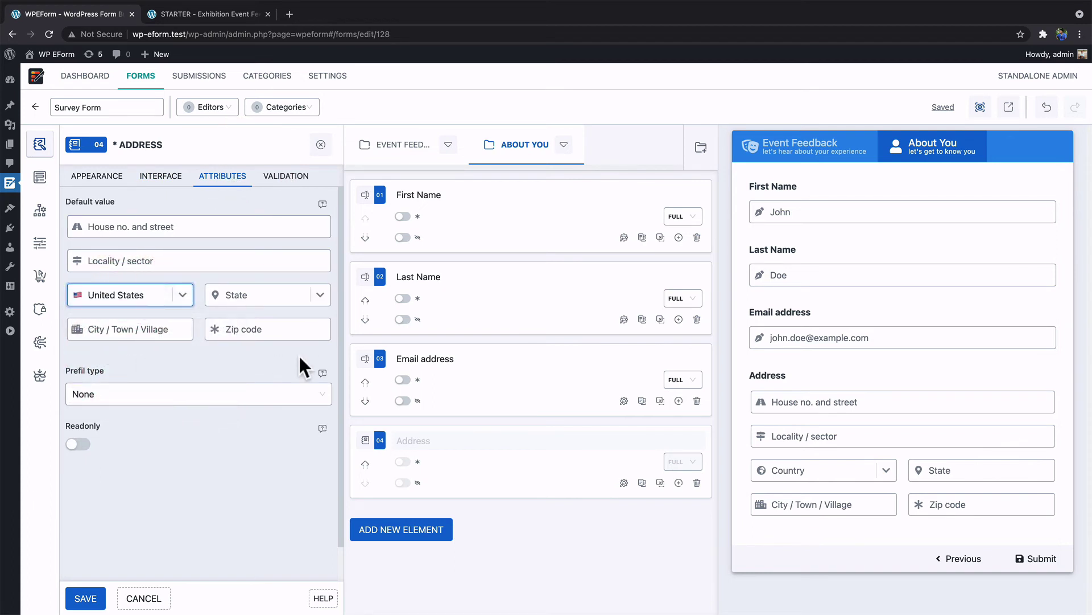
left_click(85, 598)
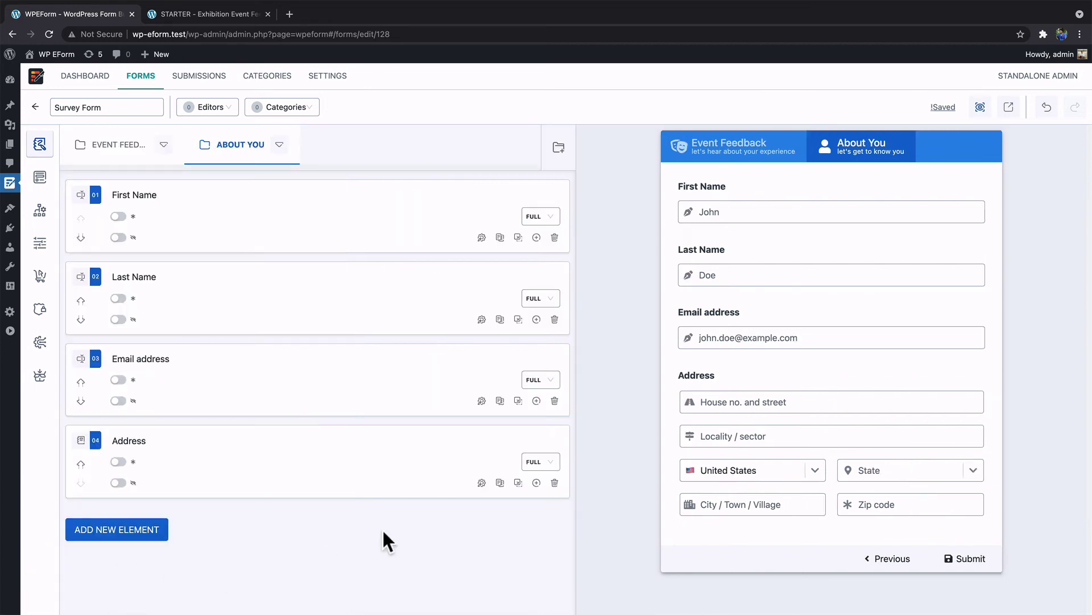
- Make the First Name and Email address elements required
left_click(118, 217)
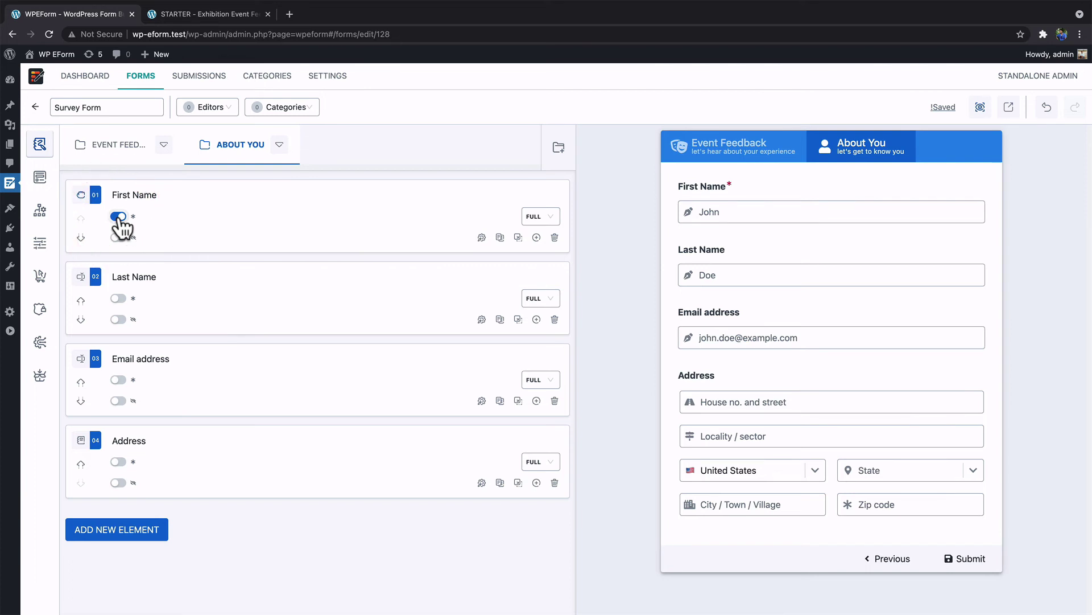
left_click(118, 381)
left_click(195, 279)
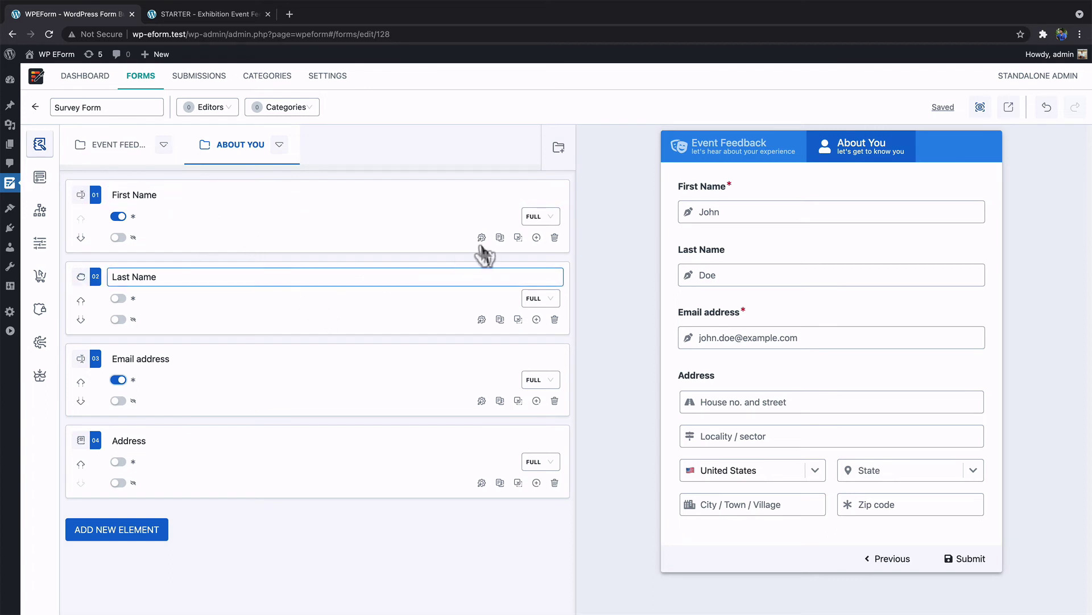
- Set the widths of the First Name and Last Name elements to Half
left_click(541, 216)
left_click(534, 296)
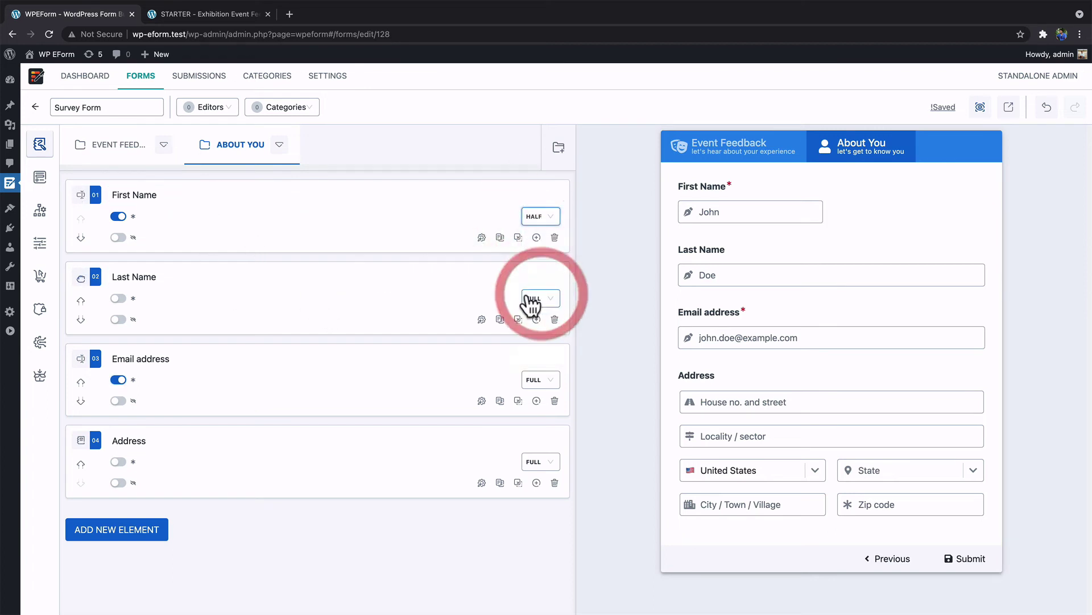
left_click(540, 299)
left_click(540, 379)
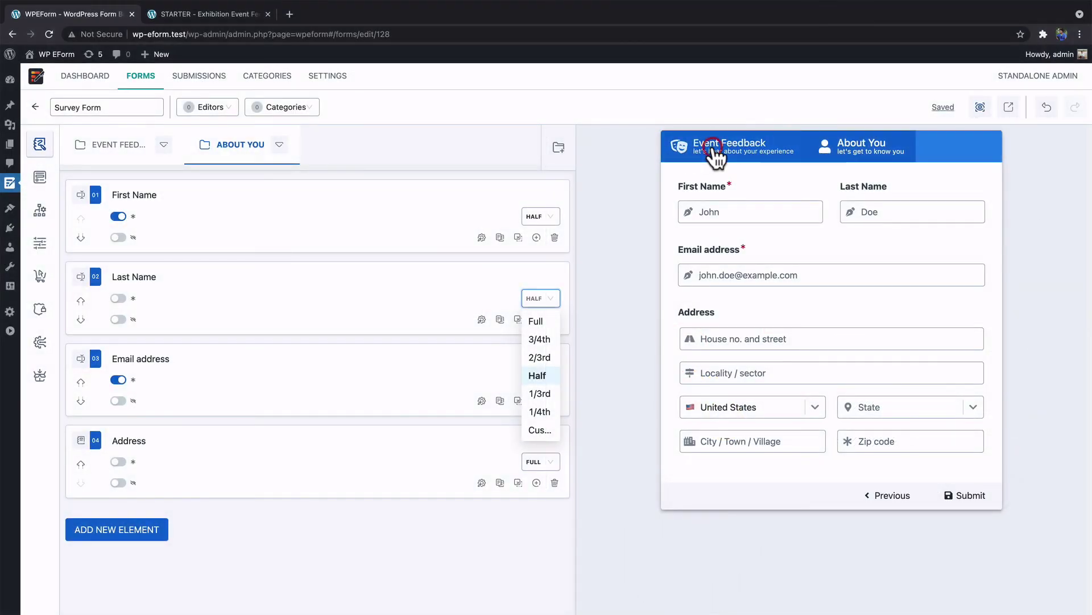
- Preview the form in a new tab, answer Yes to both the first-year and purchase questions, and select Item 1 and Item 2
left_click(714, 151)
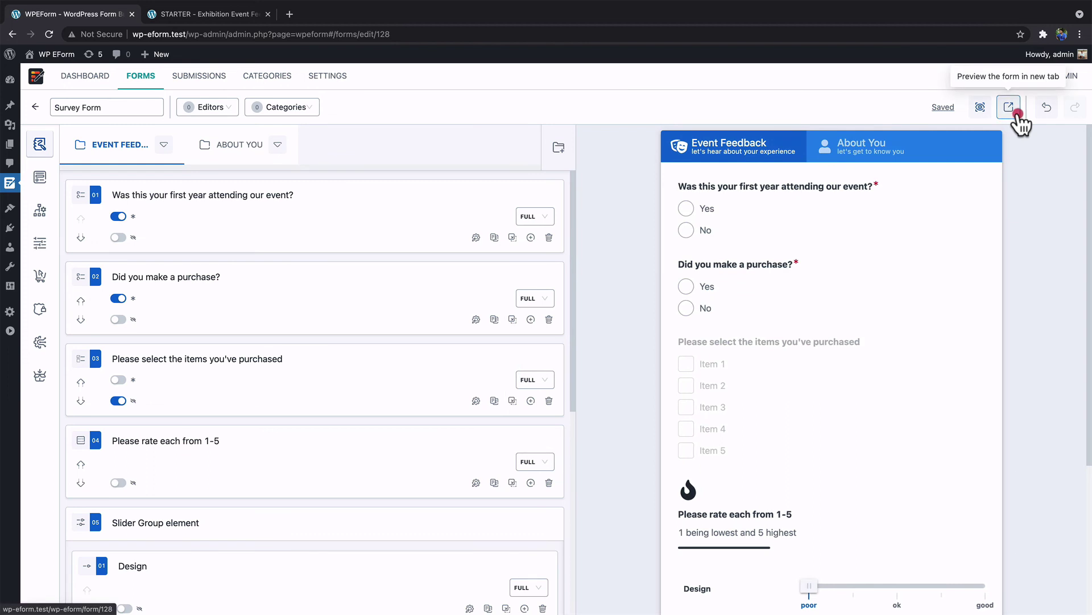
left_click(1016, 114)
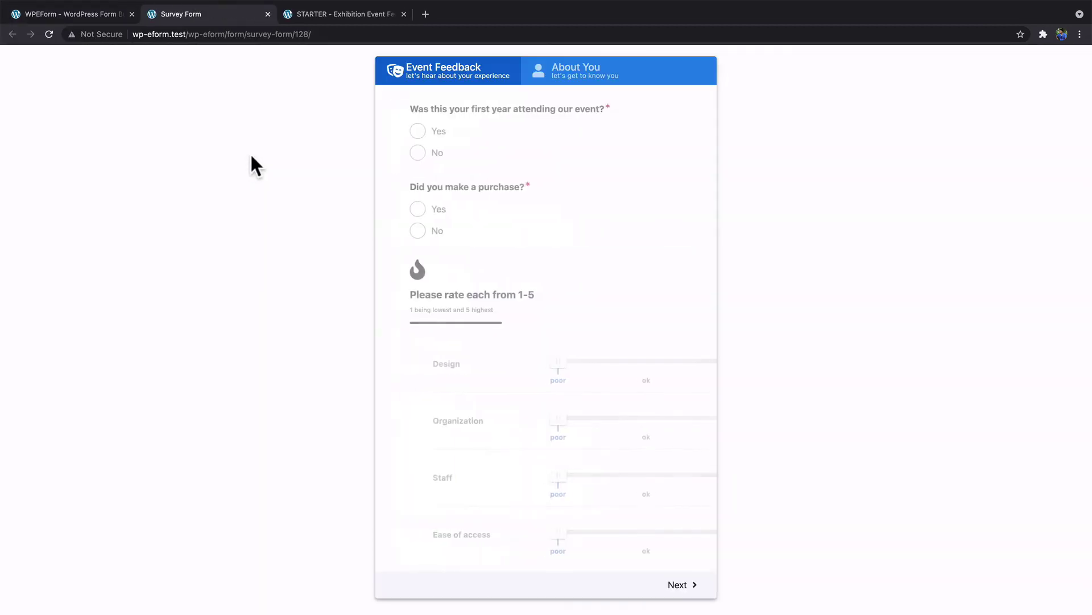
left_click(442, 137)
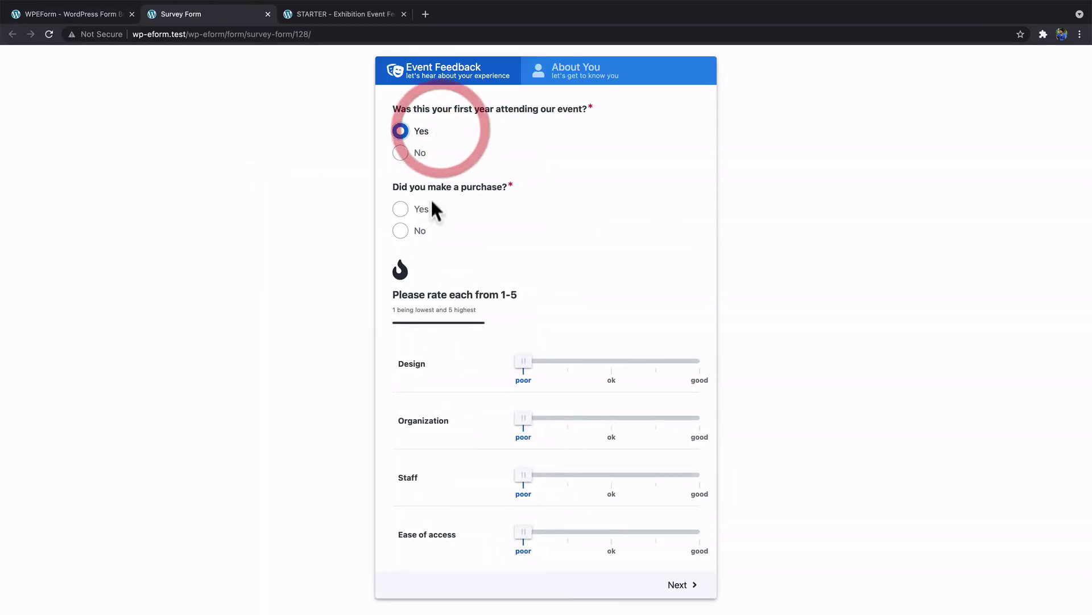
left_click(426, 211)
left_click(434, 285)
left_click(426, 312)
- Rate Design and Staff as good, Organization and Ease of access one notch below good, and continue to the About You page
scroll(556, 296, "down", 3)
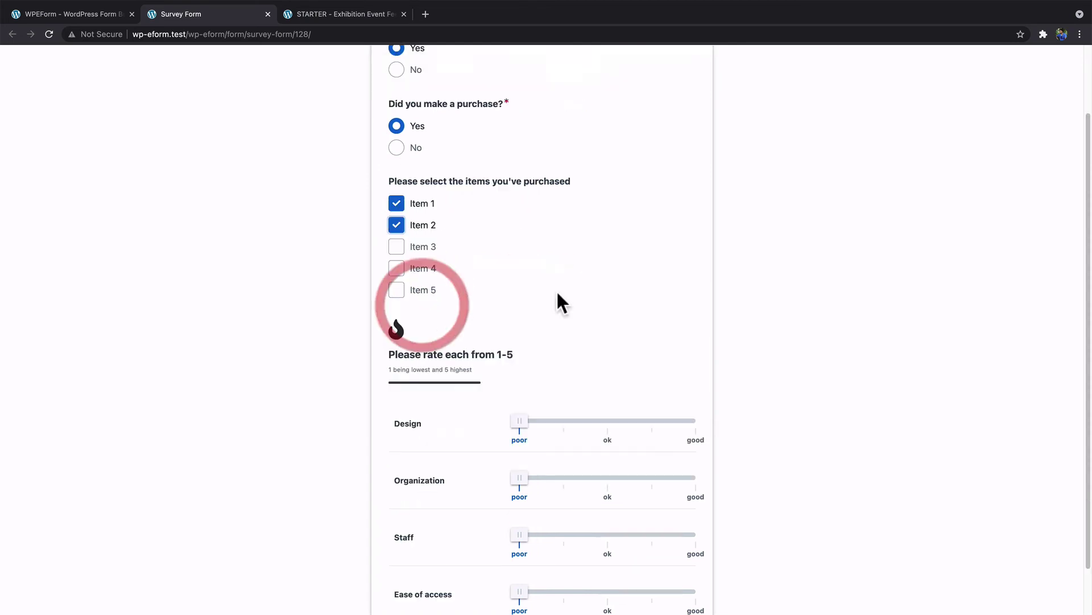
left_click_drag(517, 367, 688, 376)
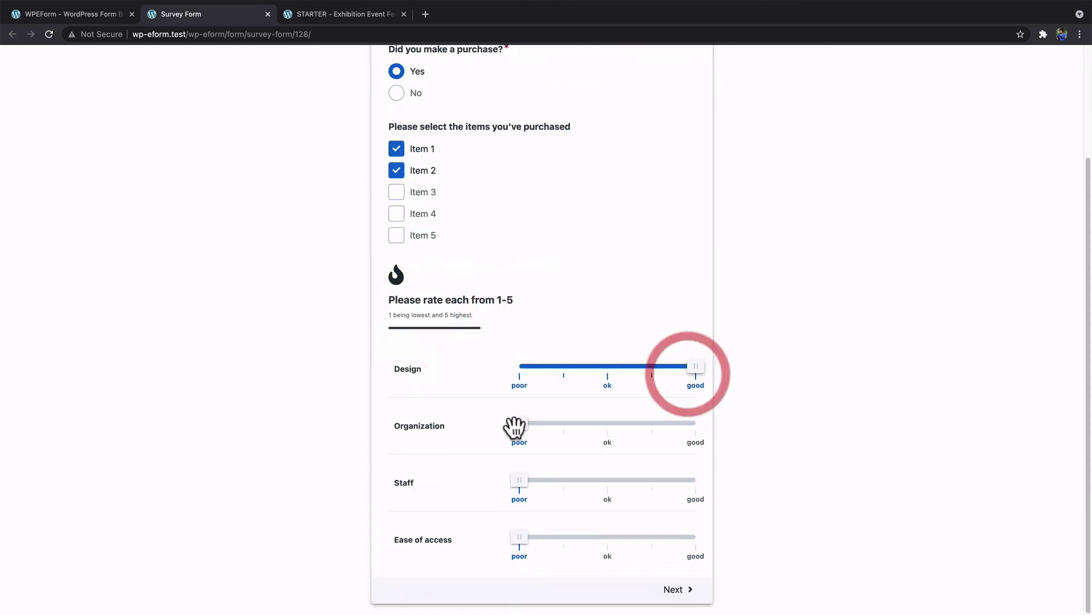
left_click_drag(515, 424, 652, 423)
left_click_drag(517, 480, 719, 483)
left_click_drag(520, 538, 632, 535)
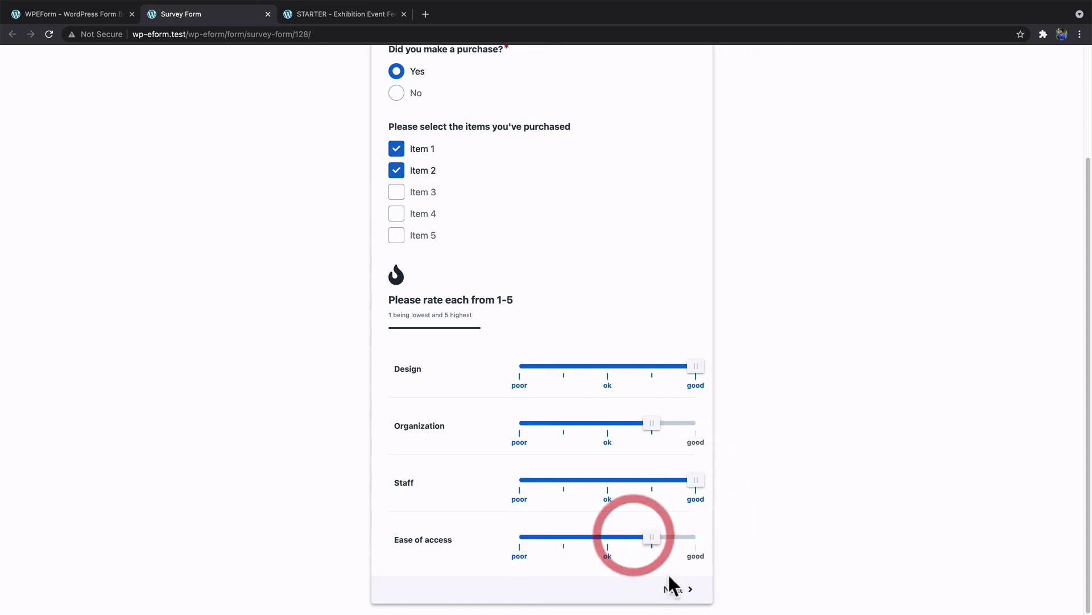
left_click(674, 587)
- Fill in the respondent's first name, last name and email address on the About You page
left_click(455, 133)
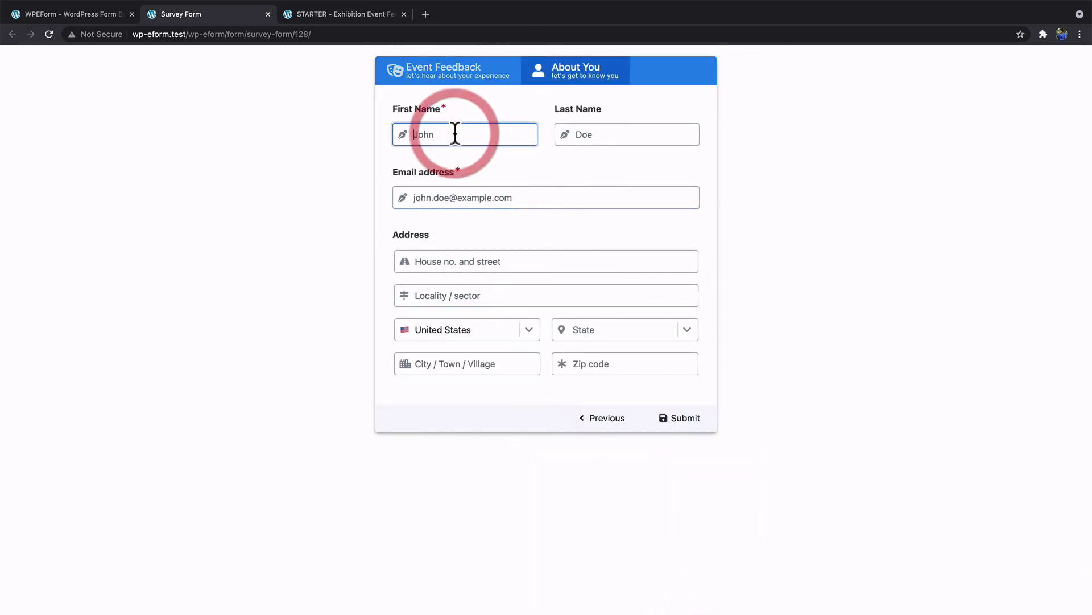
type("John")
key("Tab")
type("D")
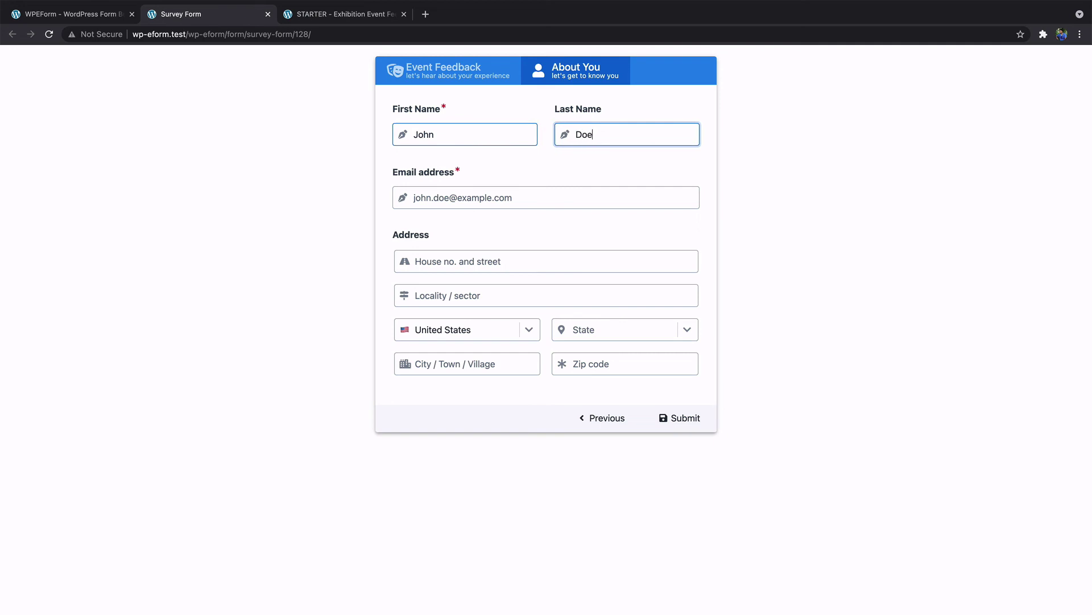
key("Tab")
type("j")
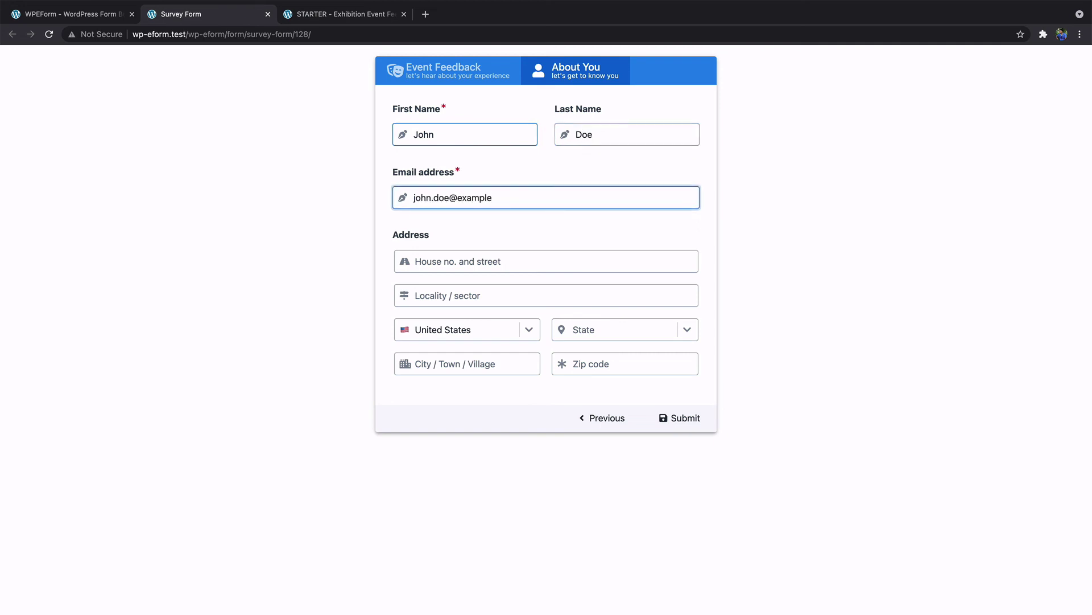
type("ohn.doe@example.org")
- Complete the respondent's address with street, locality, city and ZIP code, choosing Delaware as the state and keeping United States
key("Tab")
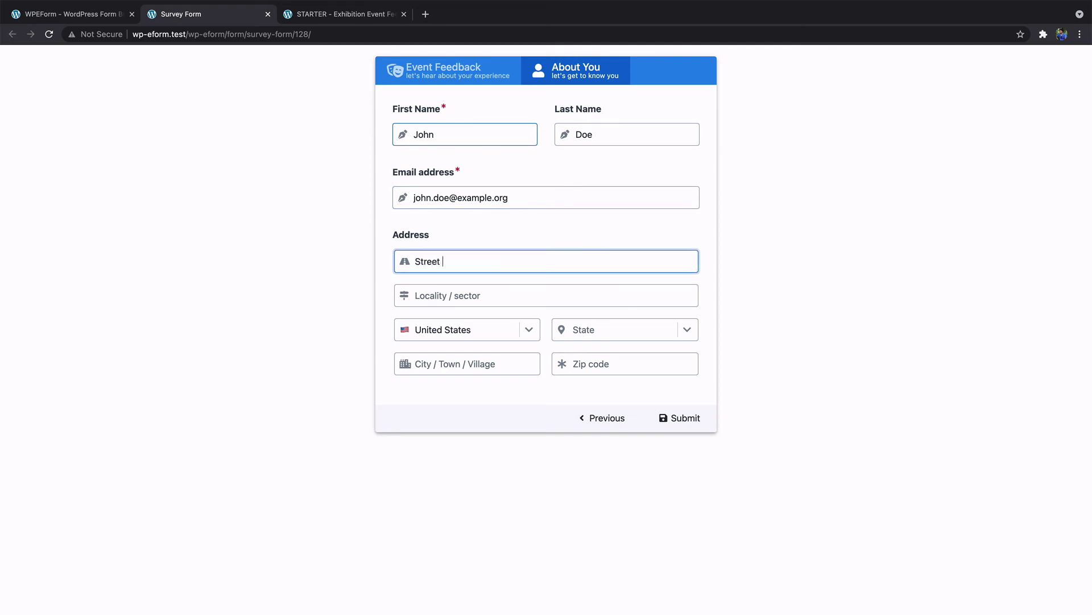
key("Tab")
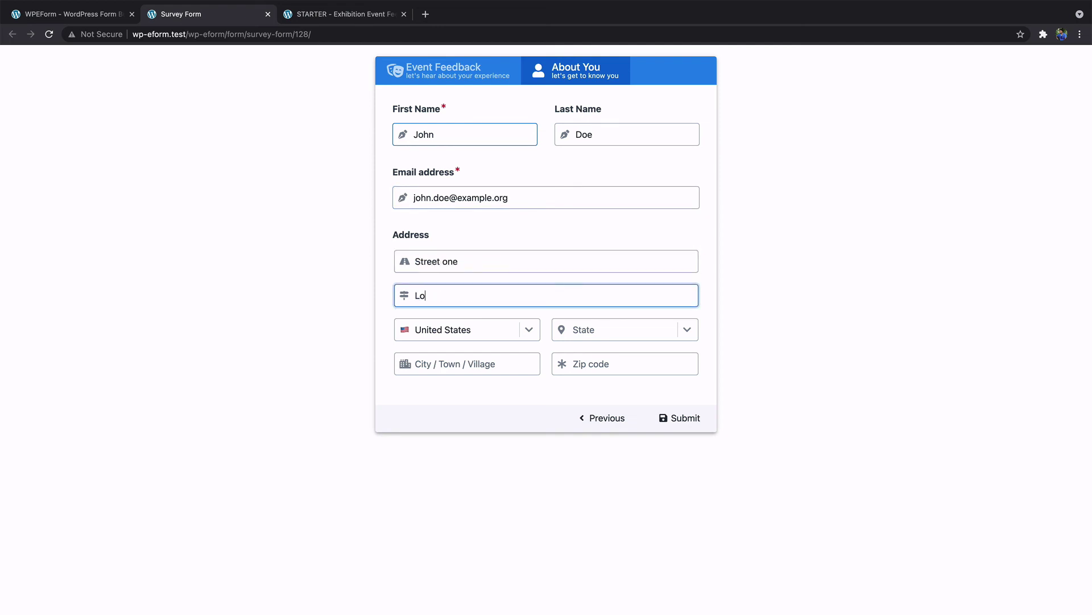
left_click(446, 326)
left_click(450, 329)
left_click(617, 341)
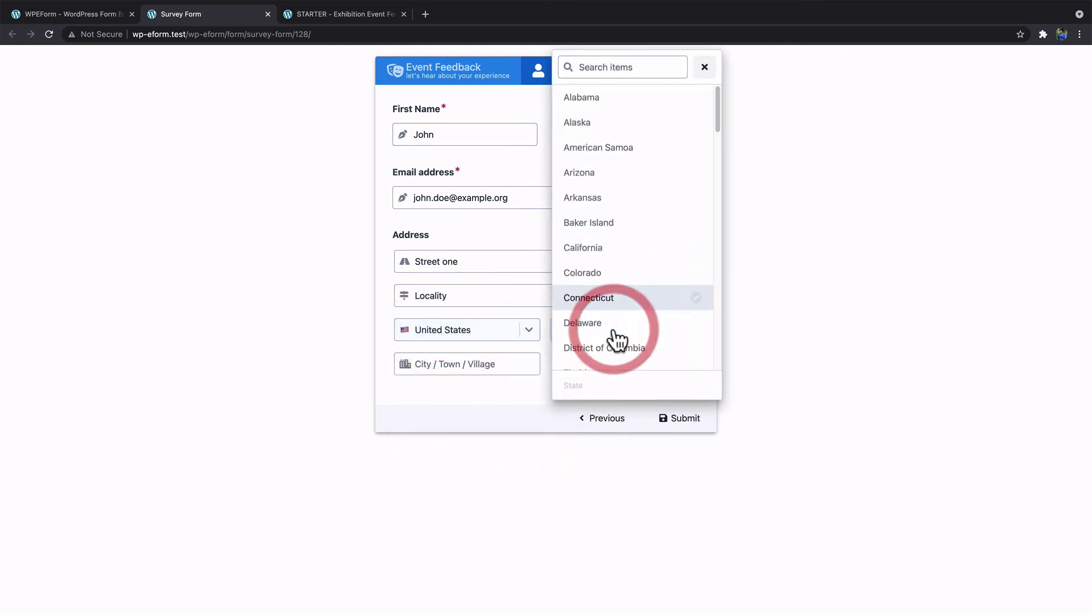
left_click(609, 324)
left_click(480, 363)
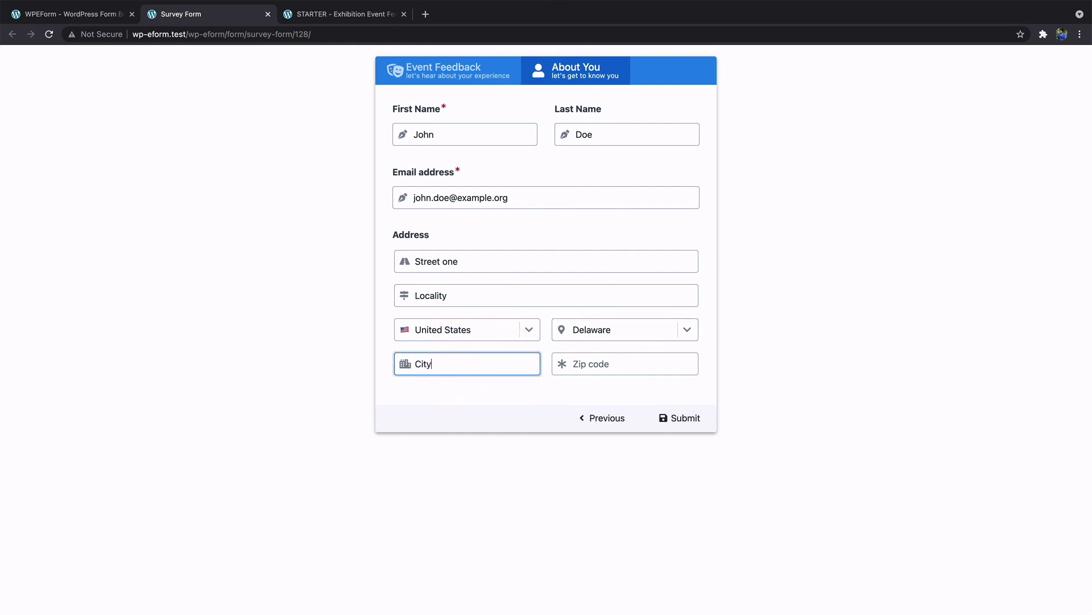
key("Tab")
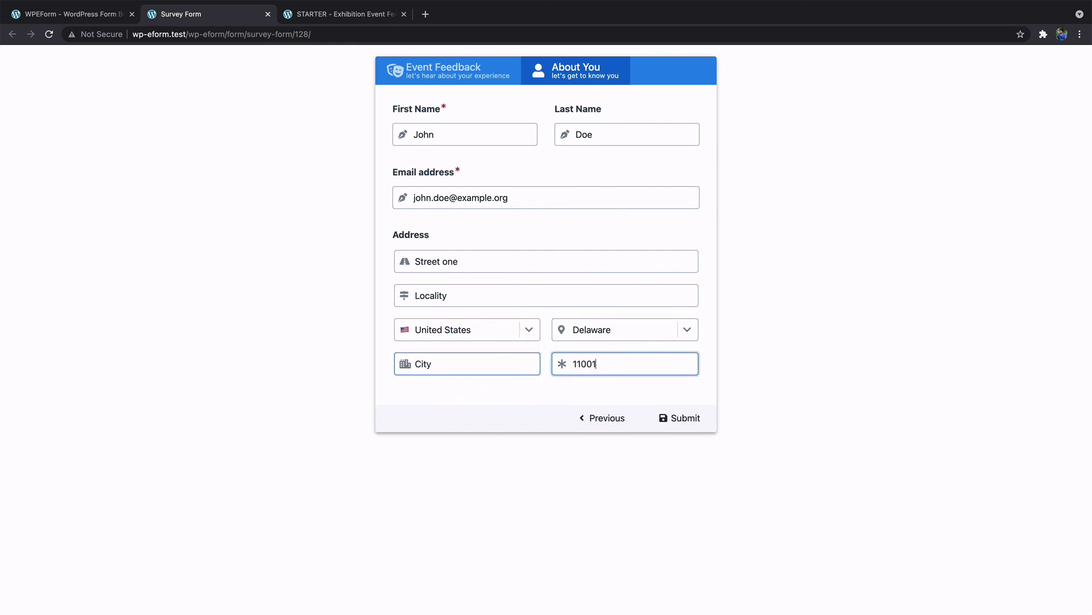
- Submit the survey and open the link to the recorded submission from the thank-you message
left_click(656, 417)
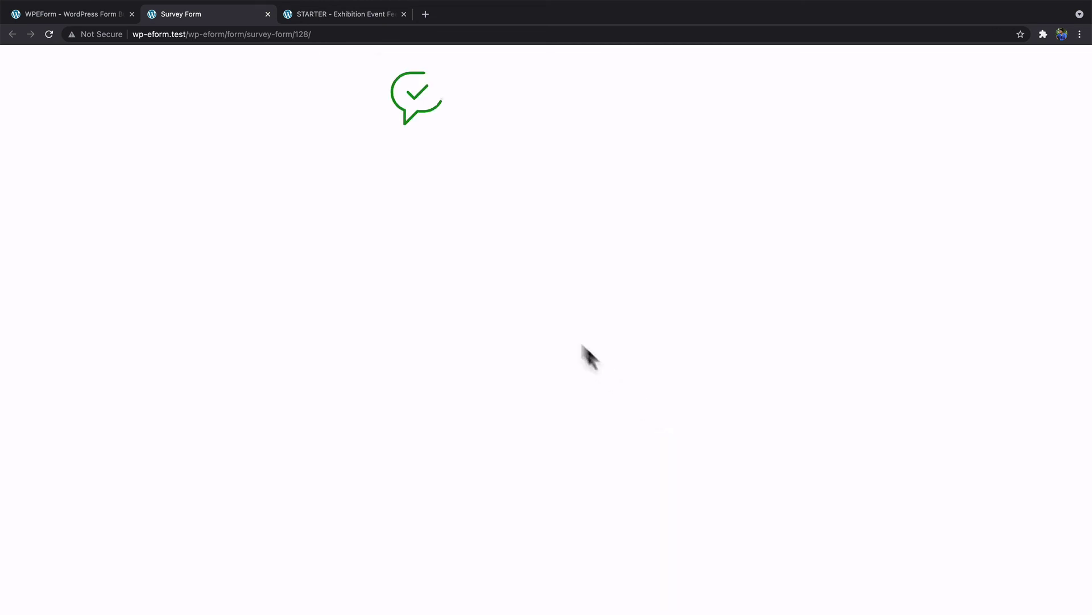
left_click(393, 211)
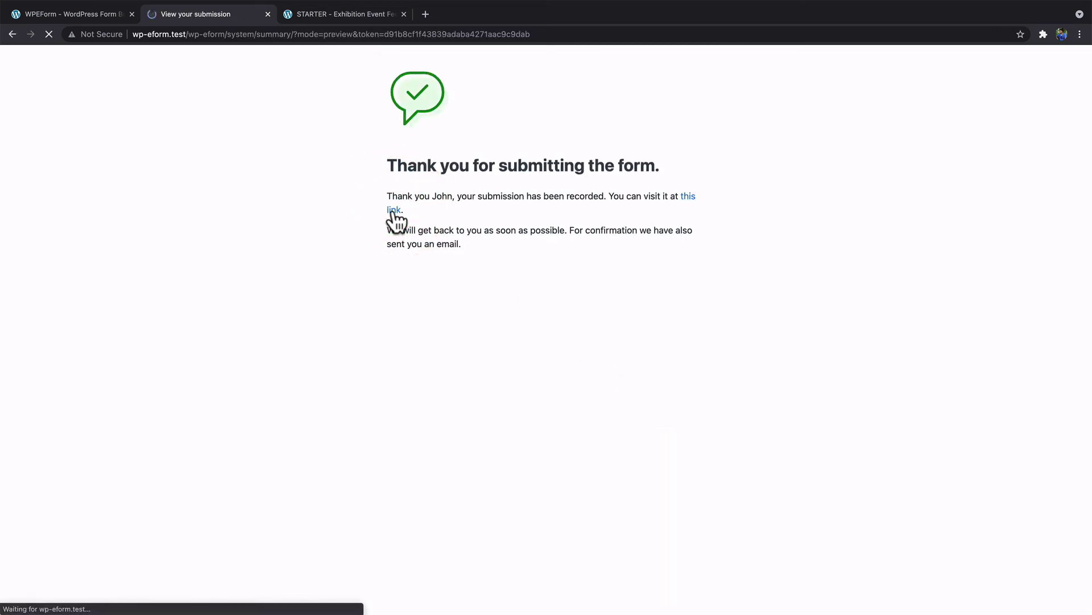